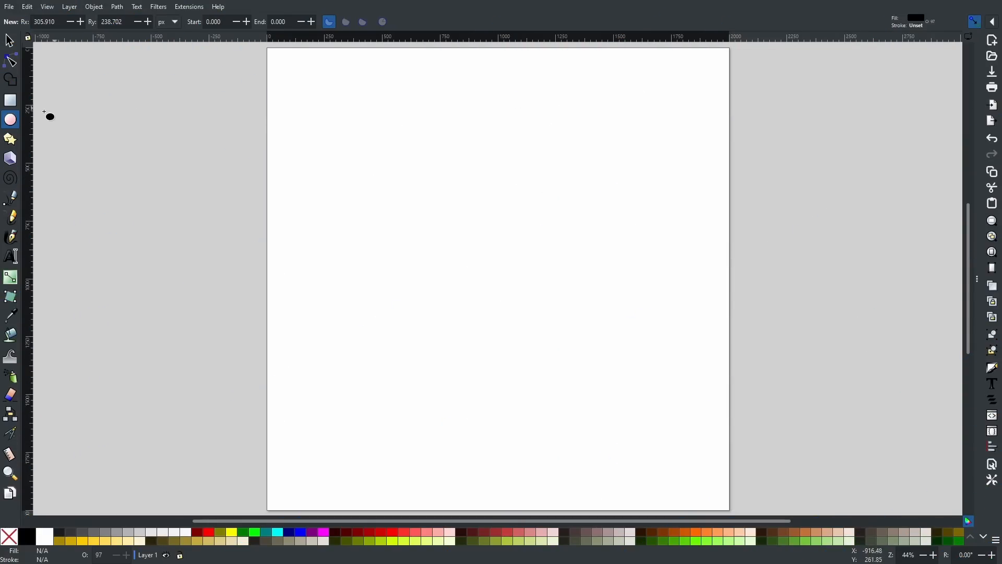
Draw a circle from the centre of the page and set both its horizontal and vertical radii to 800 px.
{"action": "left_click", "coordinate": [14, 120]}
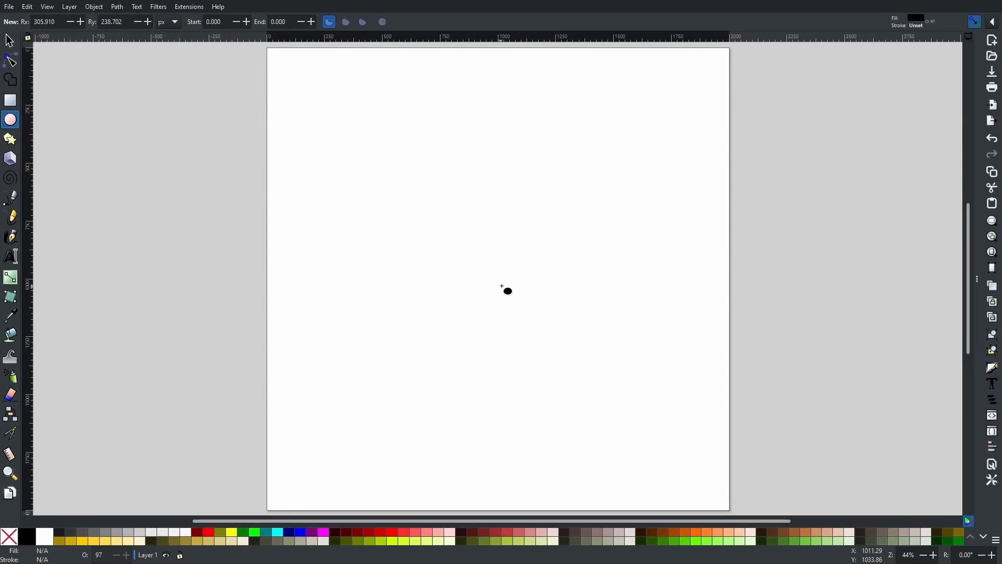
{"action": "left_click_drag", "start_coordinate": [498, 280], "coordinate": [677, 447]}
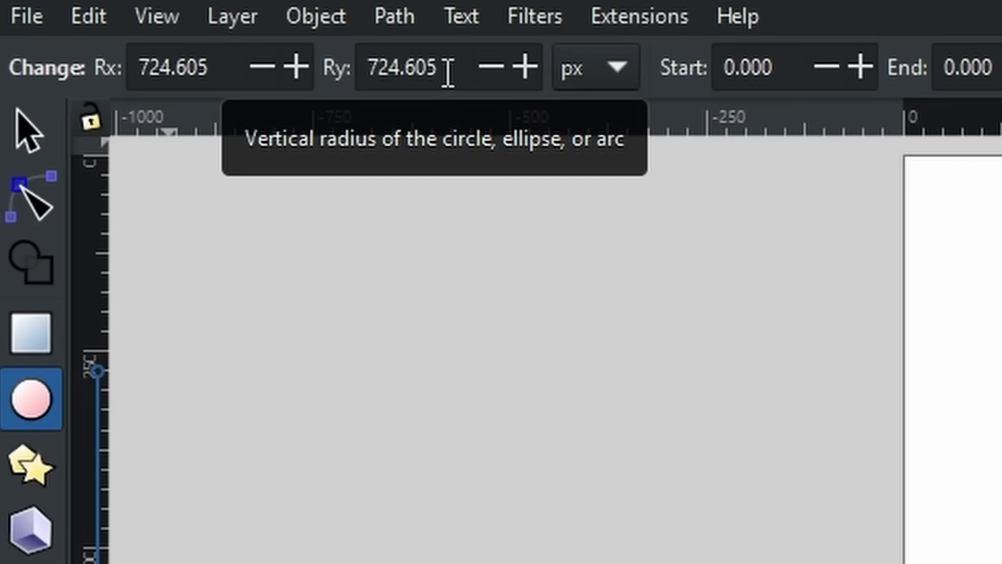
{"action": "left_click_drag", "start_coordinate": [448, 73], "coordinate": [354, 62]}
{"action": "type", "text": "8"}
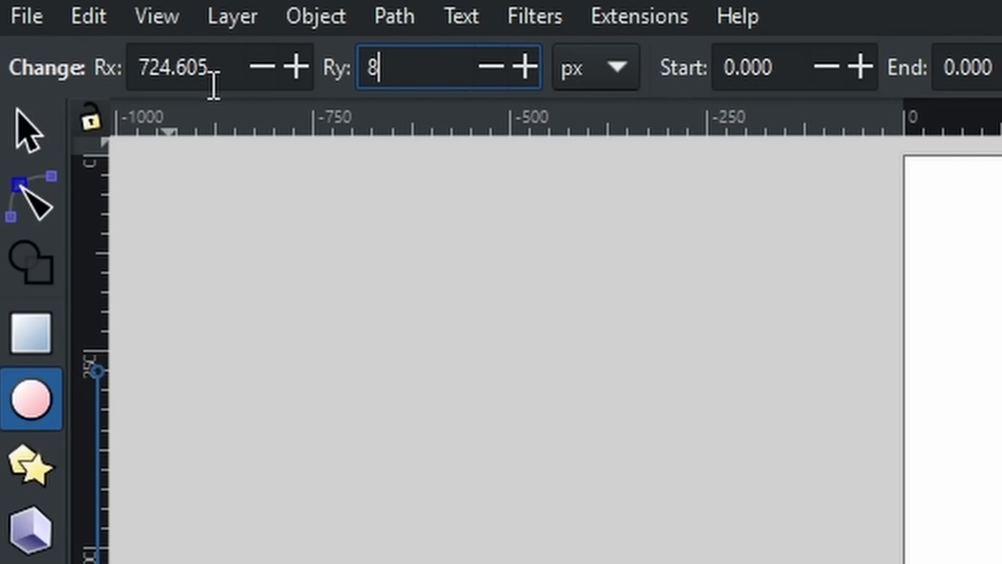
{"action": "type", "text": "00"}
{"action": "key", "text": "Return"}
{"action": "left_click_drag", "start_coordinate": [252, 73], "coordinate": [131, 65]}
{"action": "type", "text": "8"}
{"action": "type", "text": "00"}
{"action": "key", "text": "Return"}
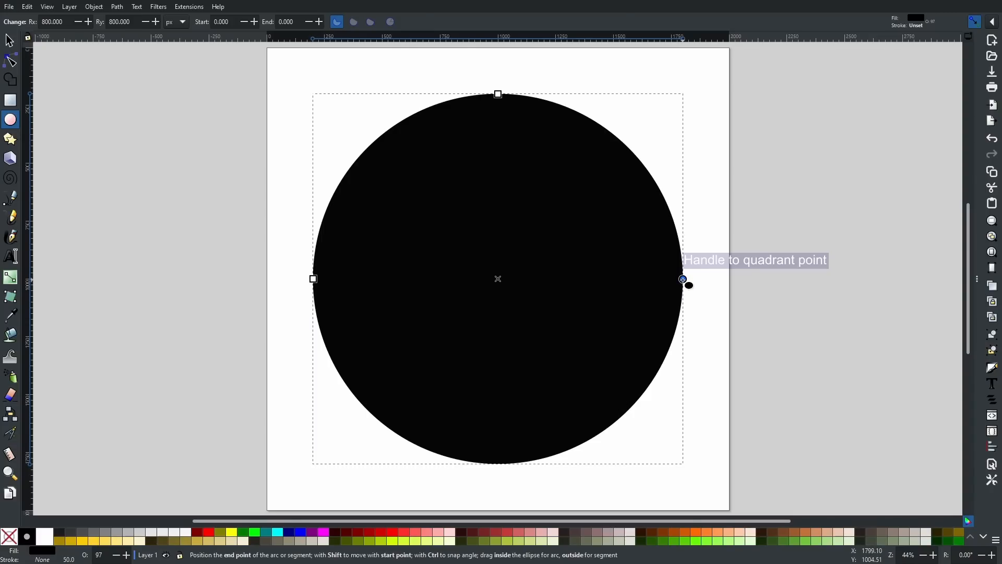
{"action": "left_click_drag", "start_coordinate": [682, 279], "coordinate": [497, 467]}
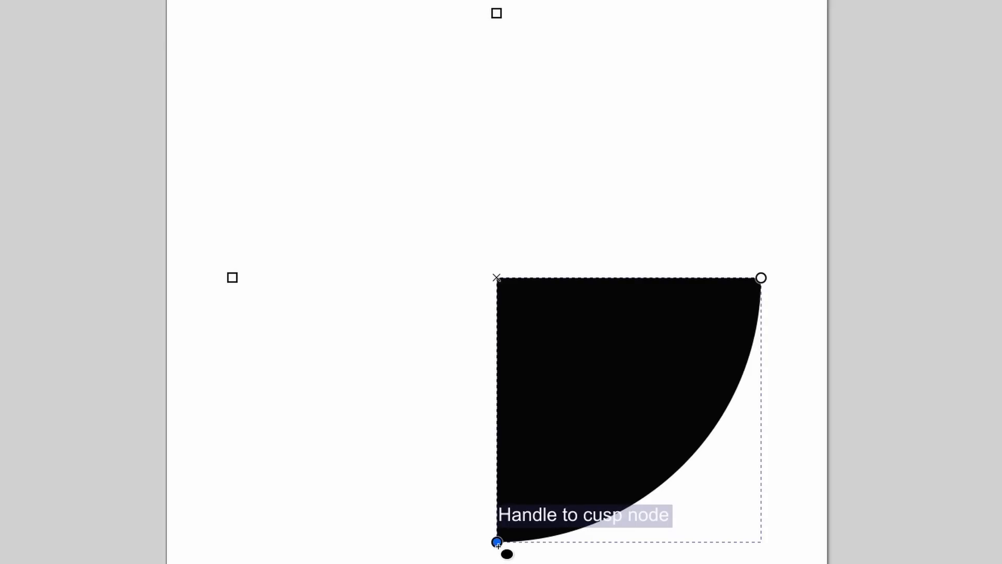
{"action": "left_click_drag", "start_coordinate": [497, 542], "coordinate": [393, 531]}
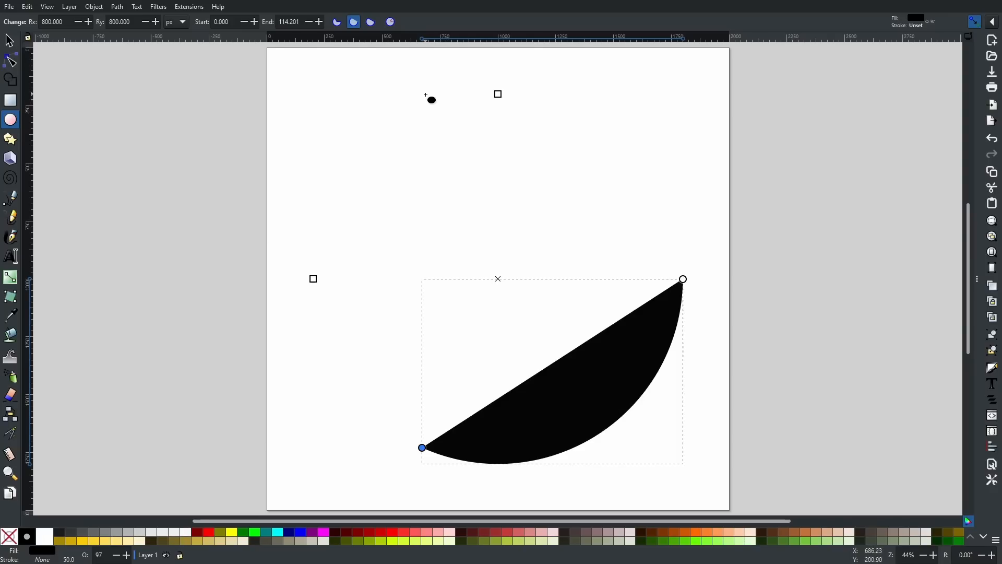
{"action": "left_click", "coordinate": [392, 25]}
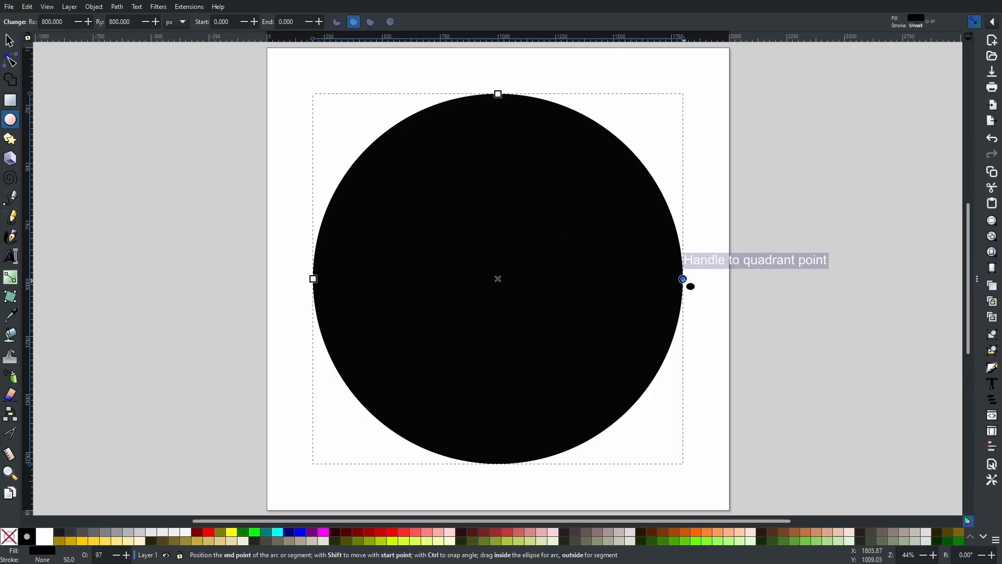
Reduce the circle to its lower-right quarter slice, ending at 90 degrees, and convert it to a path.
{"action": "left_click_drag", "start_coordinate": [684, 280], "coordinate": [512, 461]}
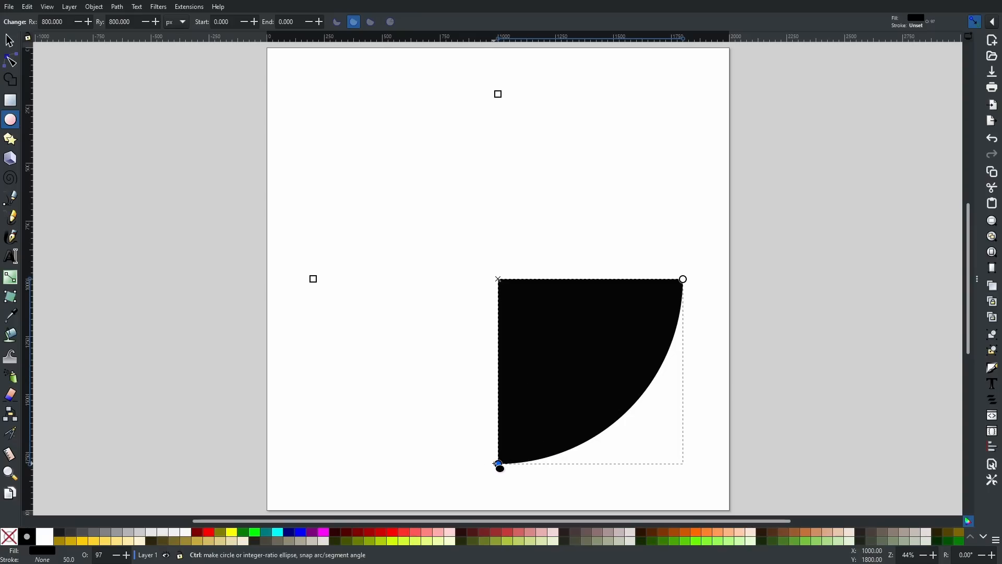
{"action": "mouse_move", "coordinate": [497, 464]}
{"action": "left_mouse_down"}
{"action": "mouse_move", "coordinate": [477, 458]}
{"action": "mouse_move", "coordinate": [504, 456]}
{"action": "left_mouse_up"}
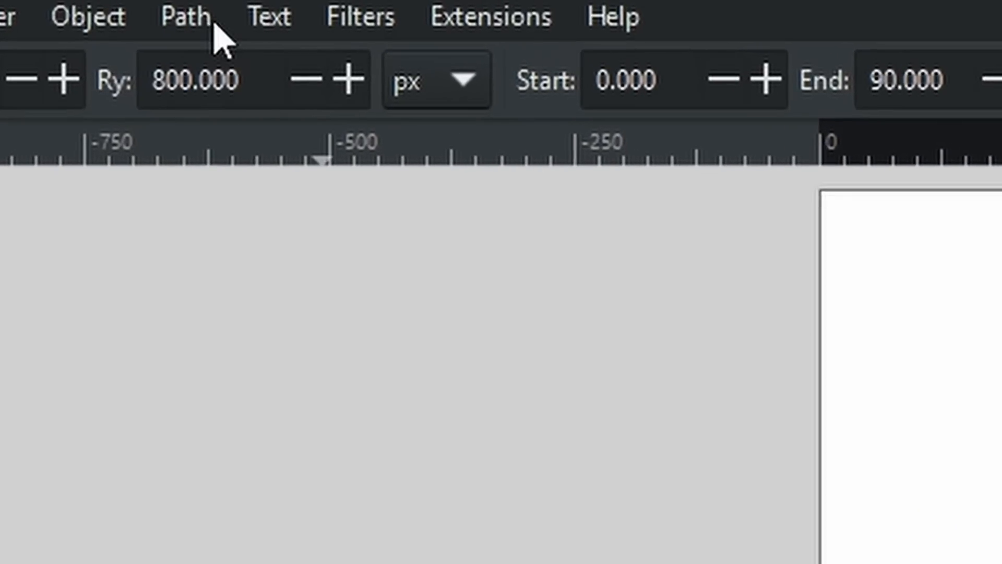
{"action": "left_click", "coordinate": [118, 6]}
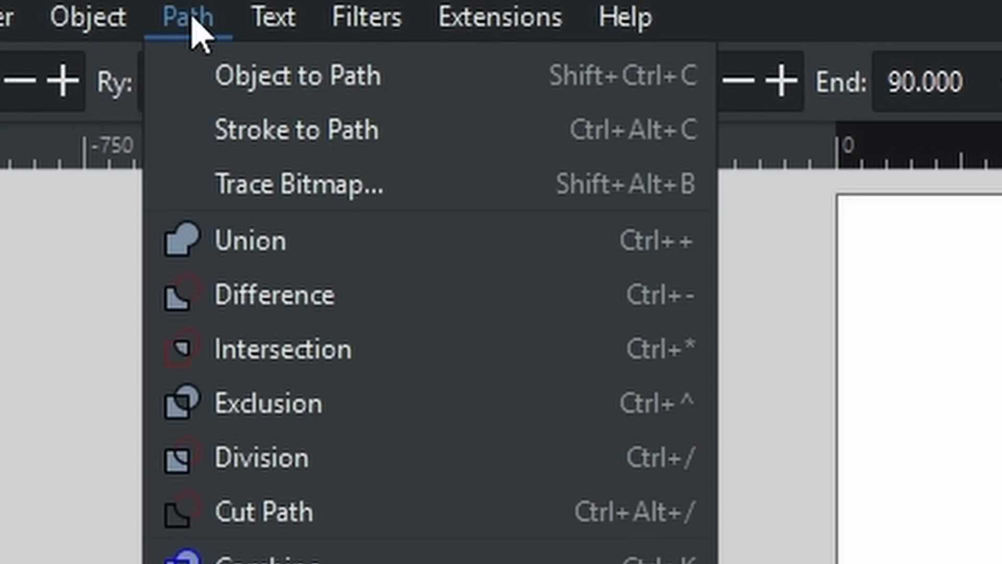
{"action": "left_click", "coordinate": [250, 81]}
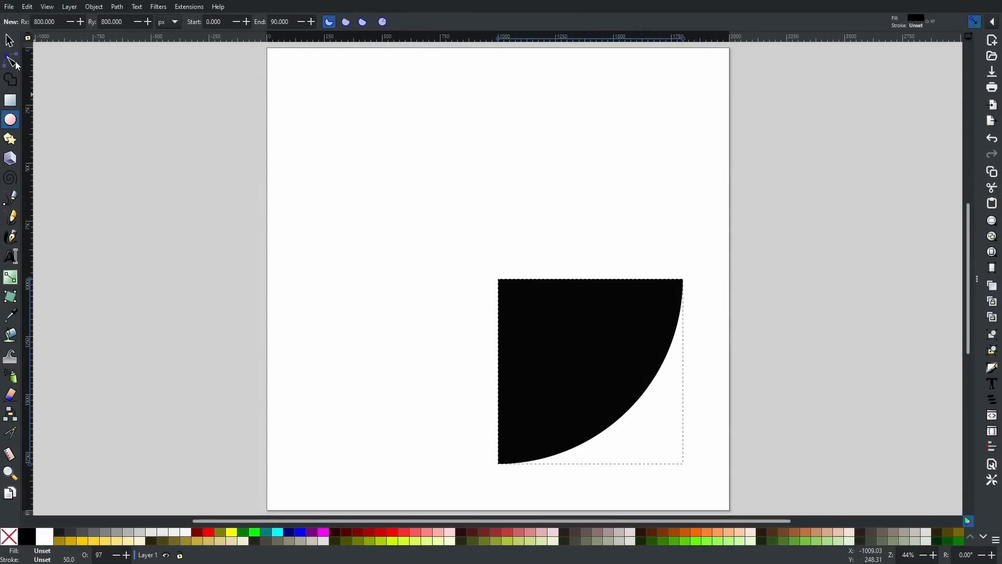
Fill the quarter-circle path with Teal (#008080).
{"action": "left_click", "coordinate": [10, 61]}
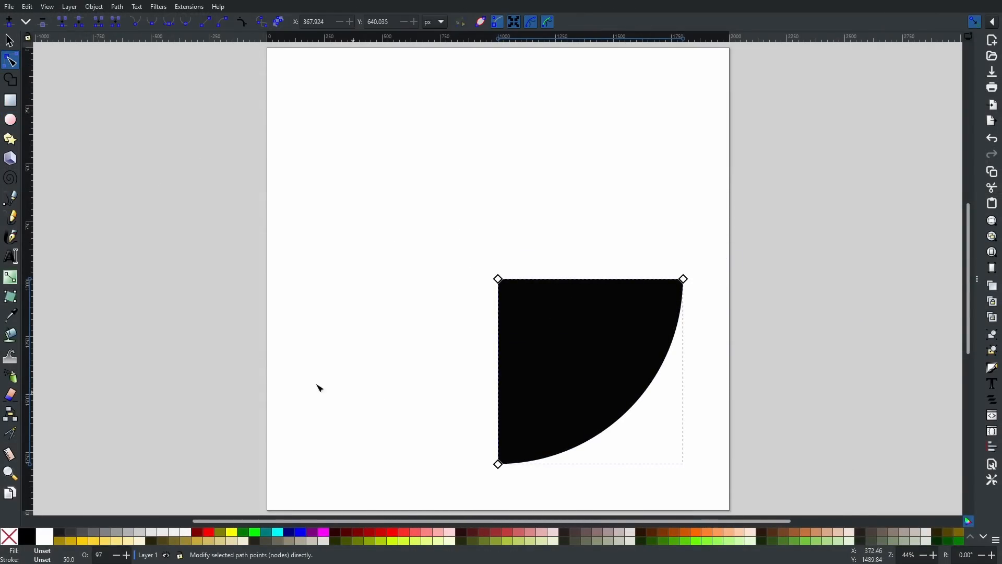
{"action": "left_click", "coordinate": [266, 536]}
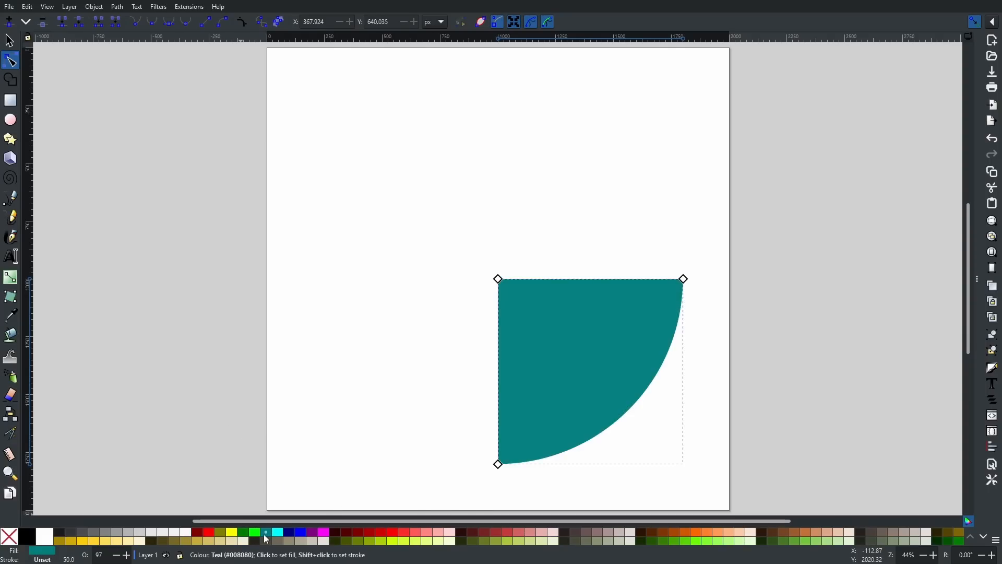
{"action": "left_click", "coordinate": [8, 42]}
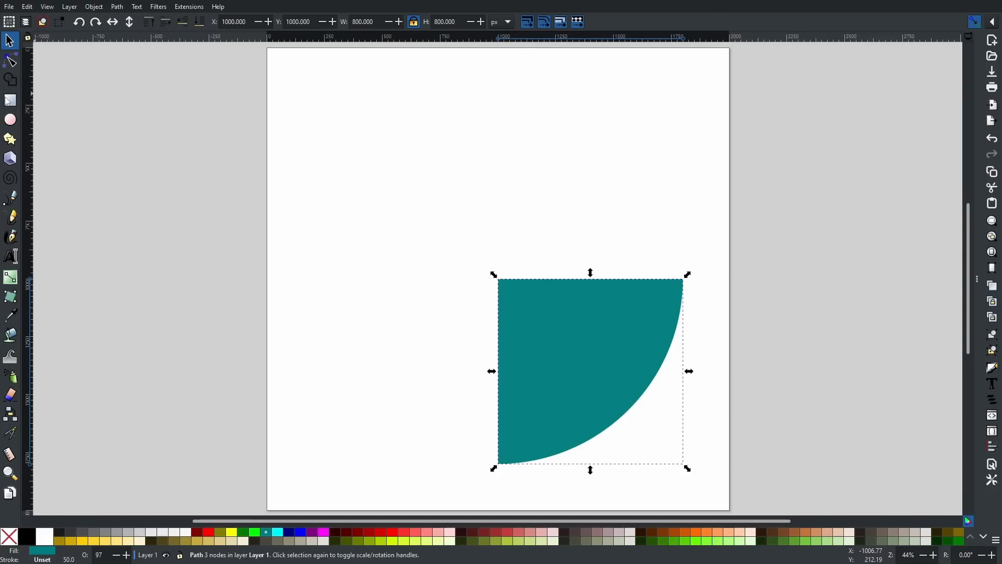
Draw a rectangle about 1199 px wide above the quarter circle and set its height to 400 px.
{"action": "left_click", "coordinate": [10, 99]}
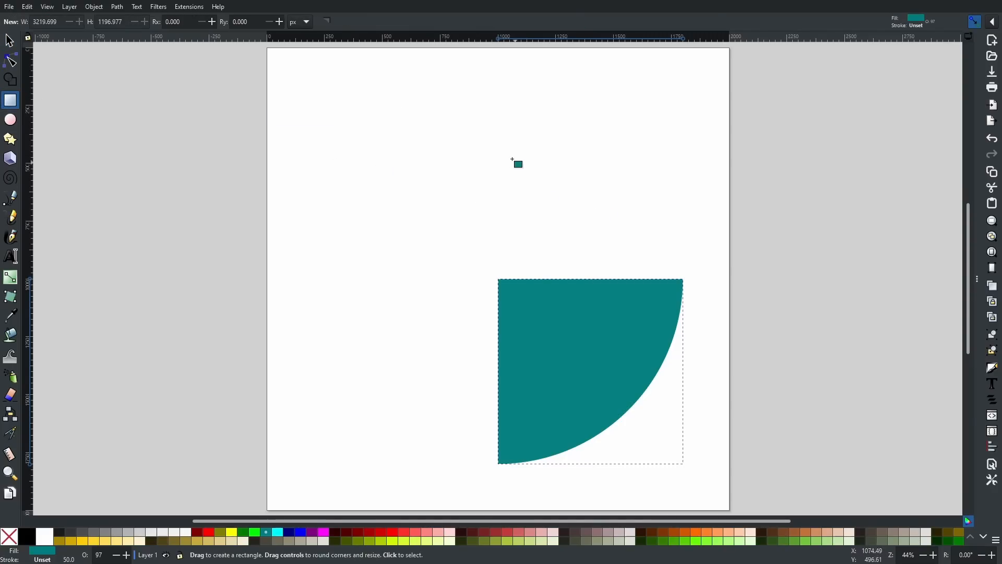
{"action": "left_click_drag", "start_coordinate": [491, 132], "coordinate": [768, 216]}
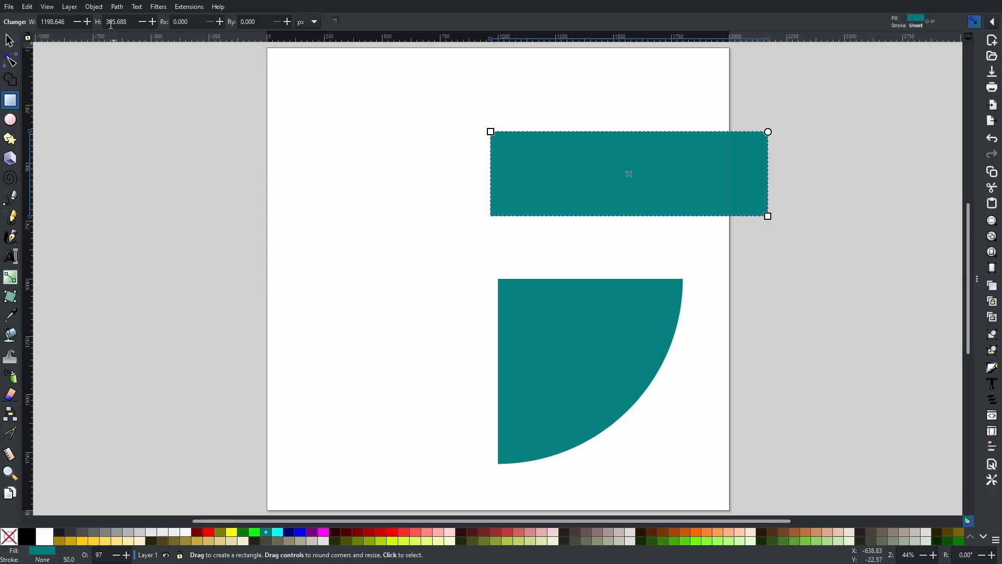
{"action": "left_click_drag", "start_coordinate": [131, 22], "coordinate": [96, 22]}
{"action": "type", "text": "400"}
{"action": "key", "text": "Return"}
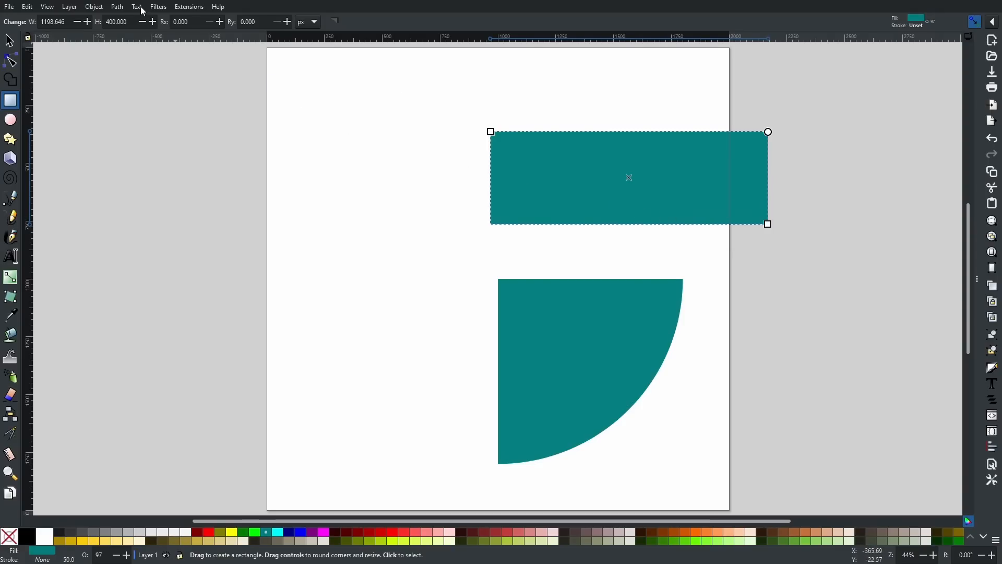
Convert the rectangle to a path and snap its upper-left corner onto the quarter circle's upper-left corner.
{"action": "left_click", "coordinate": [117, 11]}
{"action": "left_click", "coordinate": [124, 19]}
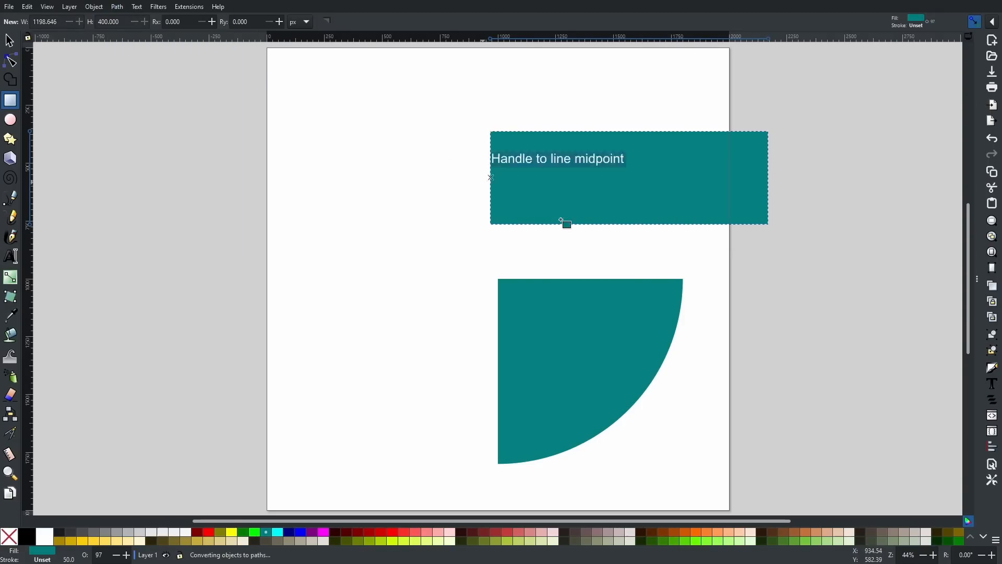
{"action": "left_click", "coordinate": [9, 40]}
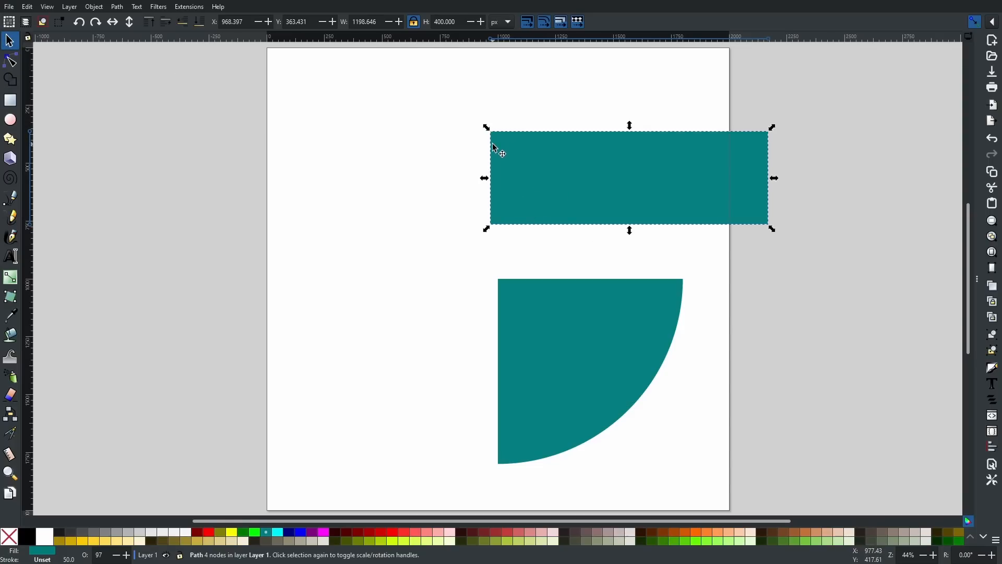
{"action": "left_click_drag", "start_coordinate": [500, 151], "coordinate": [511, 285]}
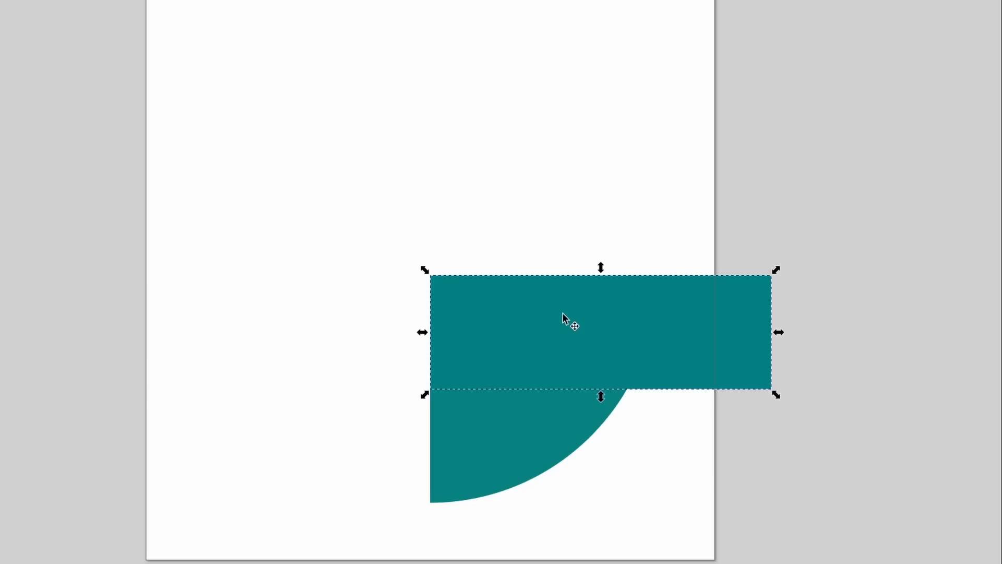
Duplicate the rectangle and snap the copy directly below the original, flush with the quarter circle's lower edge.
{"action": "right_click", "coordinate": [584, 308]}
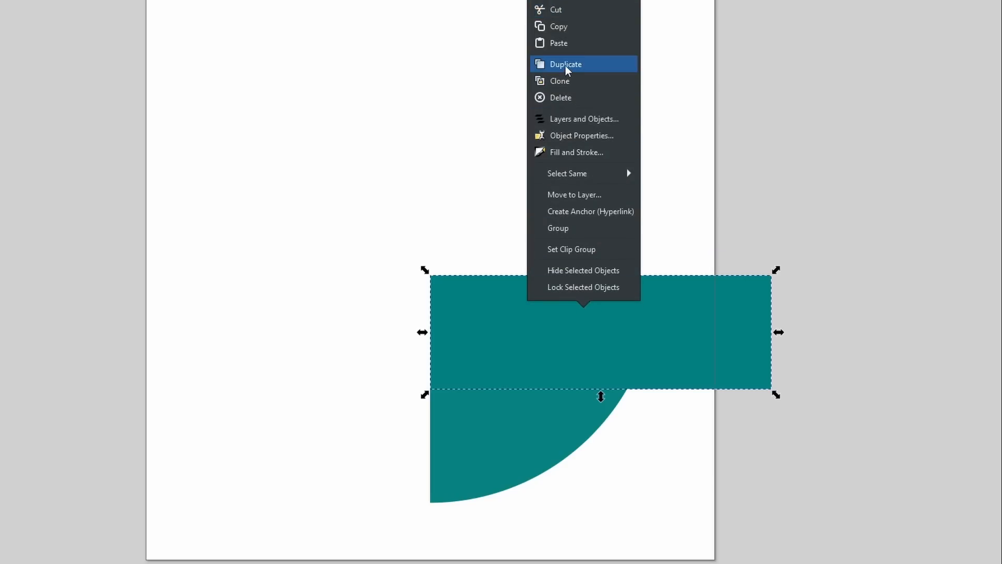
{"action": "left_click", "coordinate": [661, 308]}
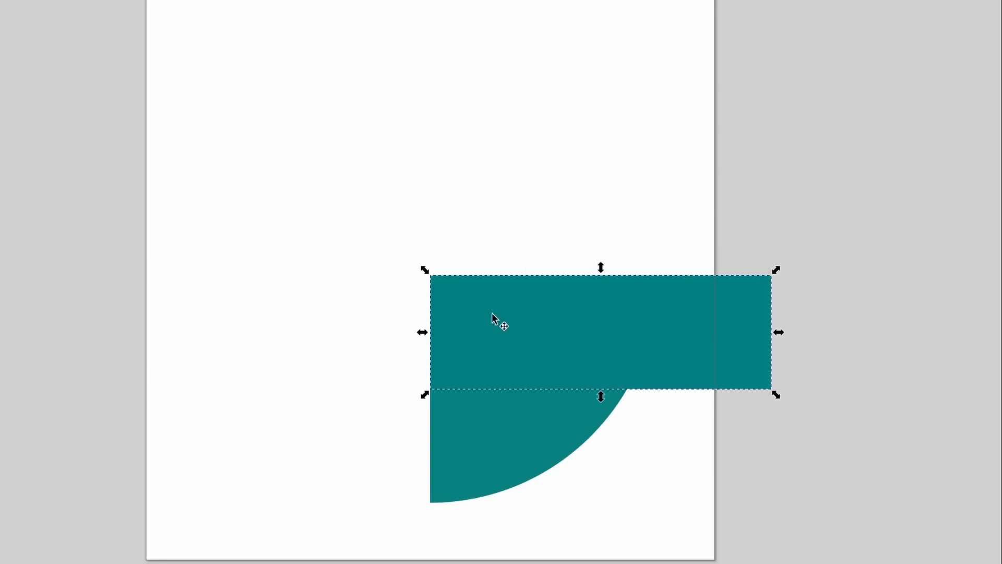
{"action": "left_click_drag", "start_coordinate": [502, 337], "coordinate": [501, 430]}
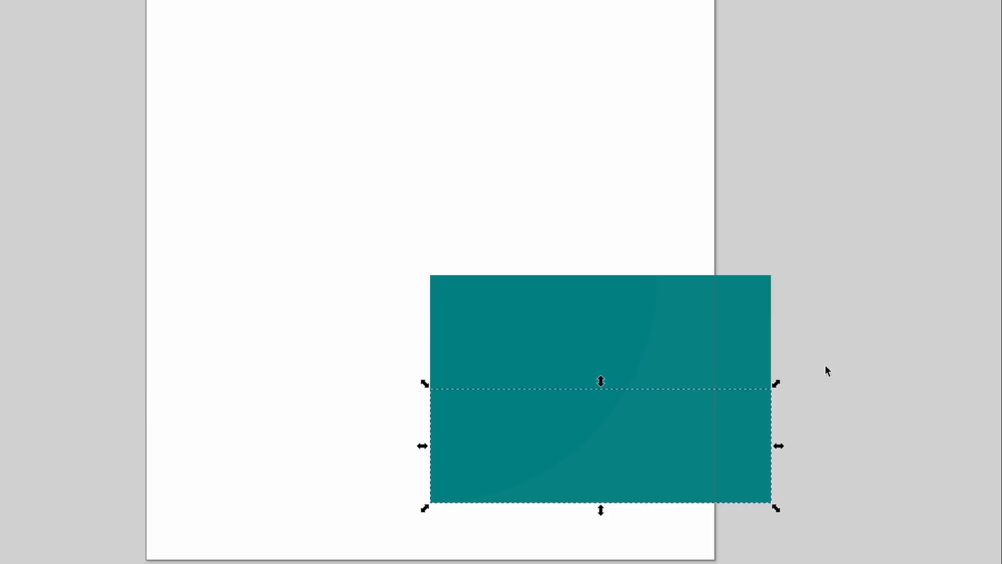
Select both rectangles and stretch them outward from the quarter circle's straight side to about 1424 px wide.
{"action": "left_click", "coordinate": [712, 352]}
{"action": "left_click", "coordinate": [750, 463], "text": "shift"}
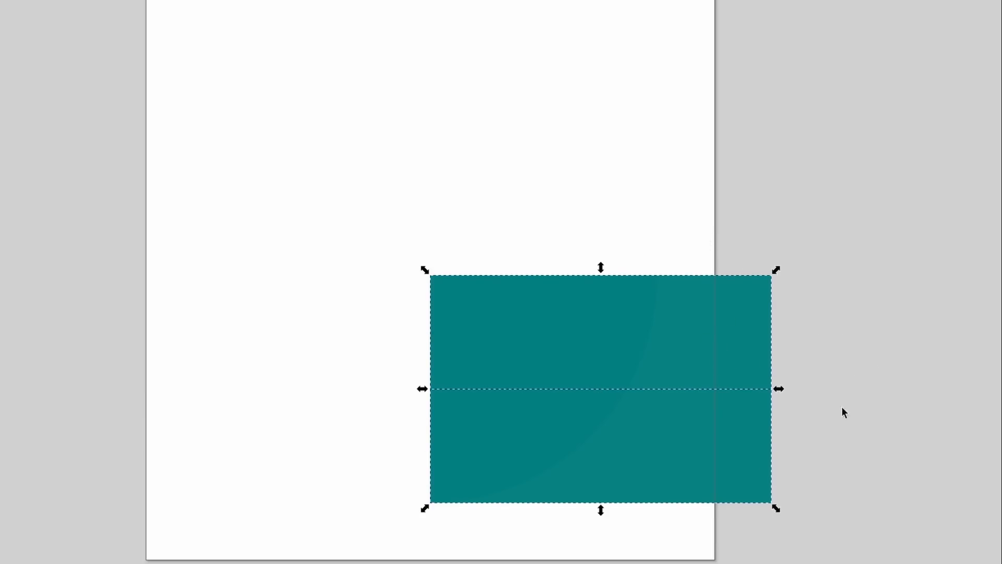
{"action": "left_click_drag", "start_coordinate": [782, 391], "coordinate": [841, 402]}
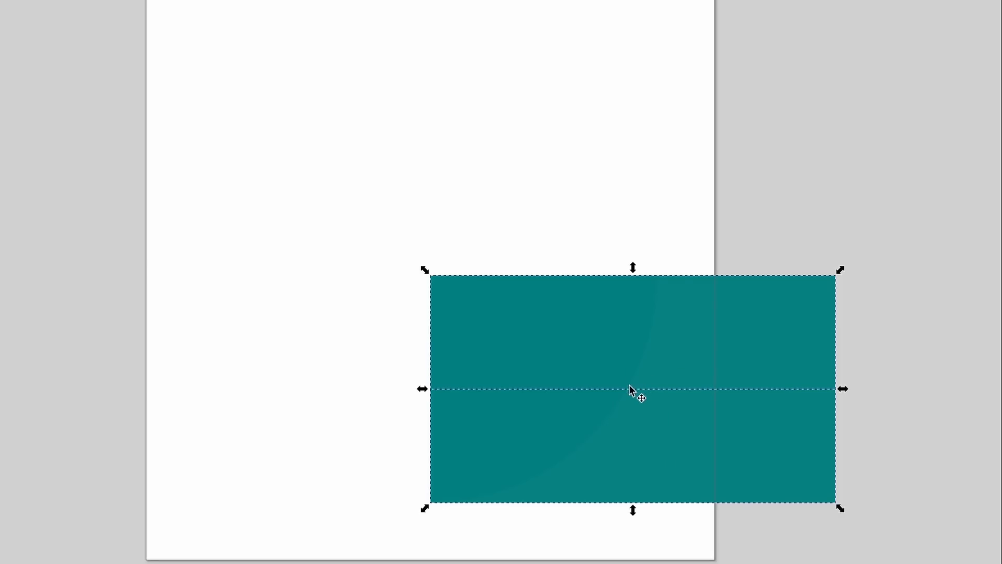
Duplicate both rectangles rotated by 90 degrees and snap the vertical pair's upper-left corner onto the quarter circle's corner.
{"action": "left_click", "coordinate": [693, 354]}
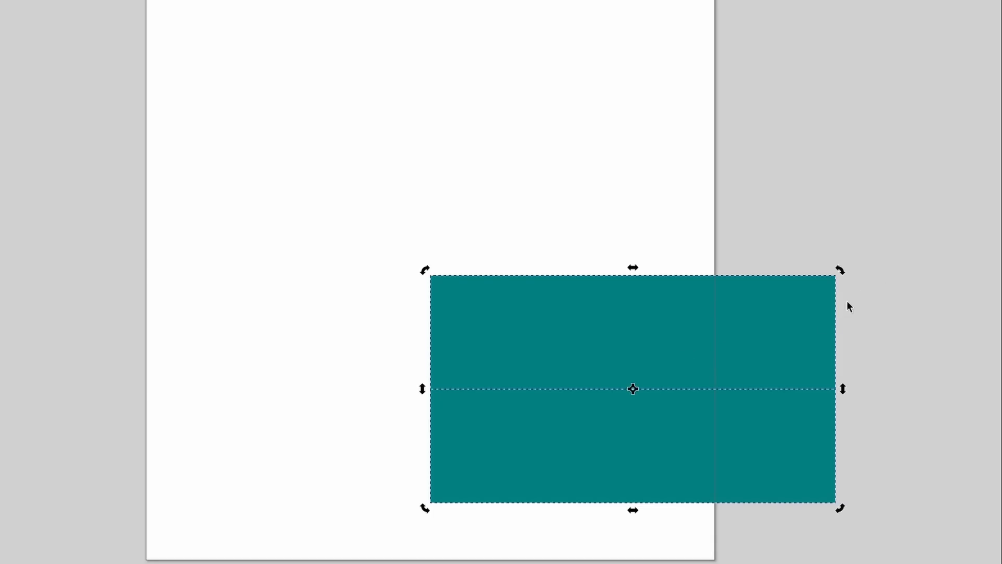
{"action": "scroll", "coordinate": [761, 329], "scroll_direction": "down", "scroll_amount": 5}
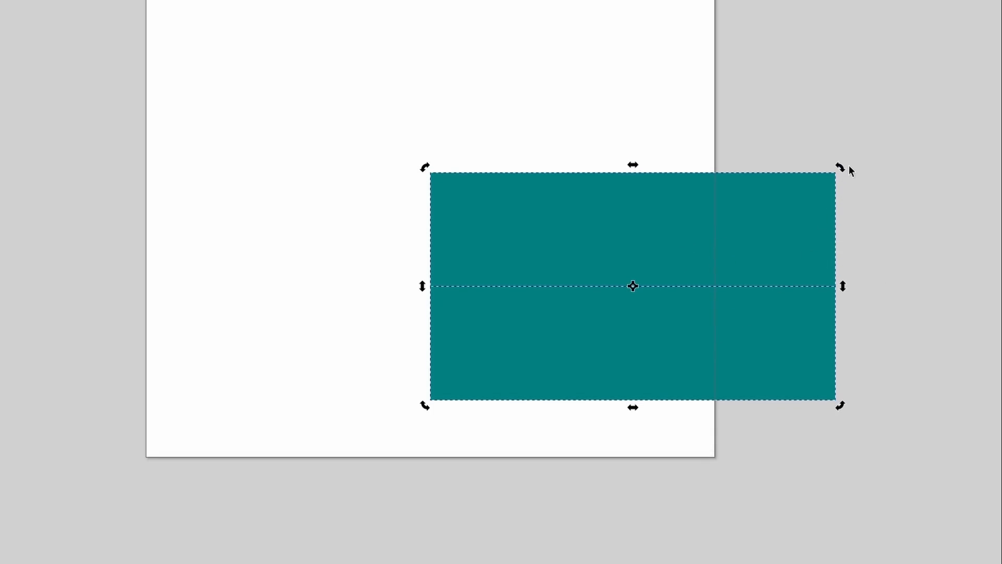
{"action": "left_click_drag", "start_coordinate": [841, 165], "coordinate": [809, 312]}
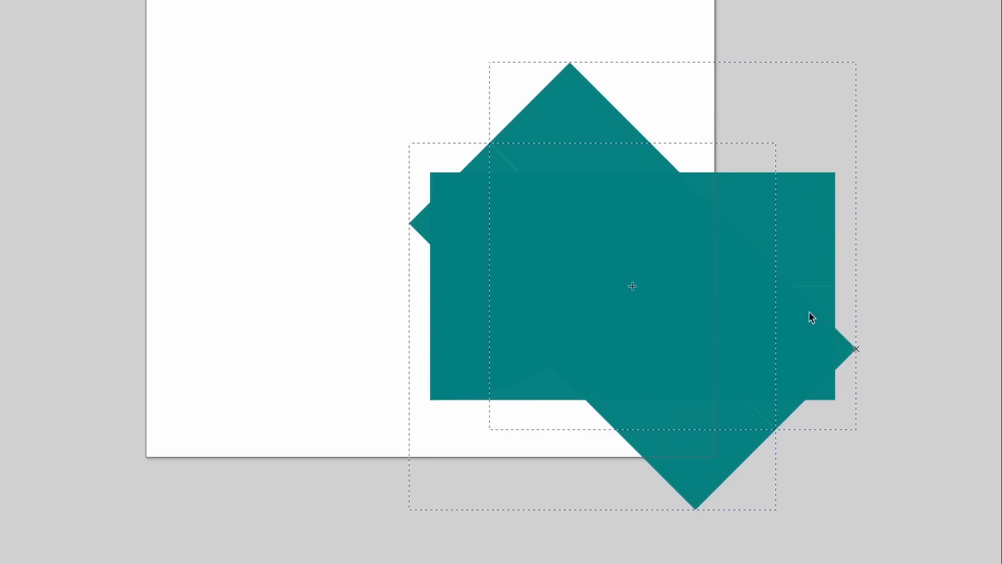
{"action": "left_click_drag", "start_coordinate": [778, 349], "coordinate": [693, 401]}
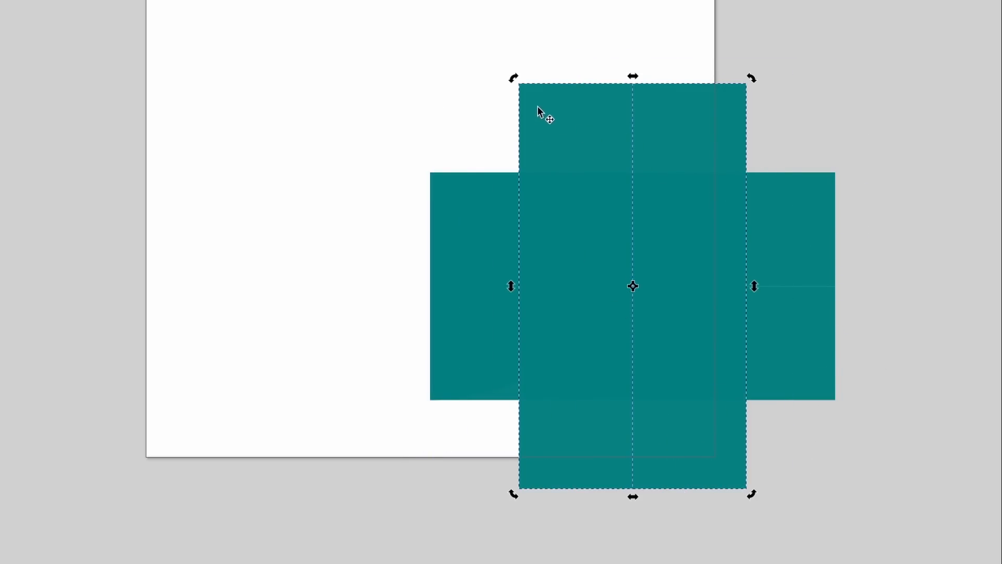
{"action": "left_click_drag", "start_coordinate": [555, 98], "coordinate": [470, 193]}
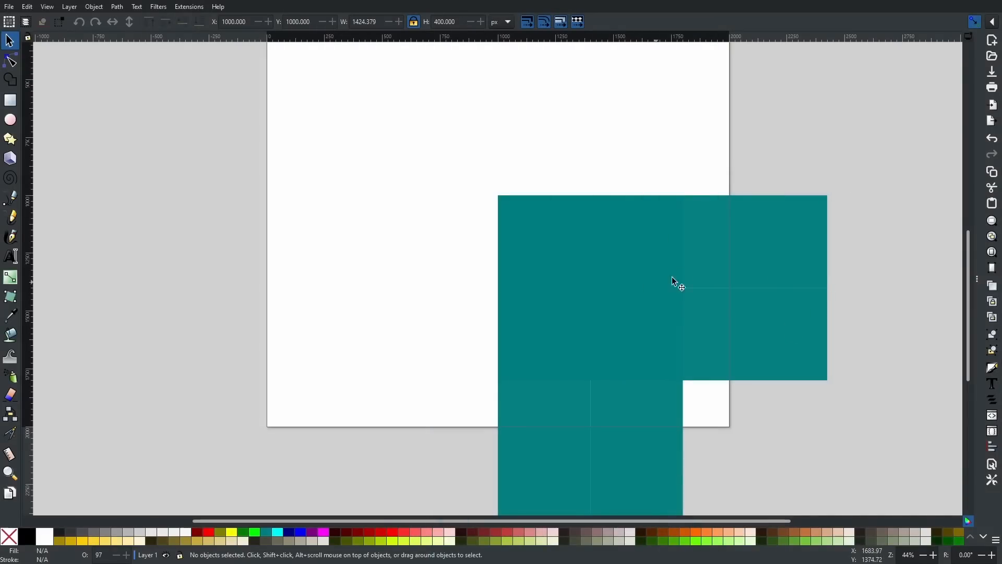
Fill the two horizontal and two vertical rectangles with cyan and deselect them.
{"action": "left_click", "coordinate": [732, 250]}
{"action": "left_click", "coordinate": [774, 308], "text": "shift"}
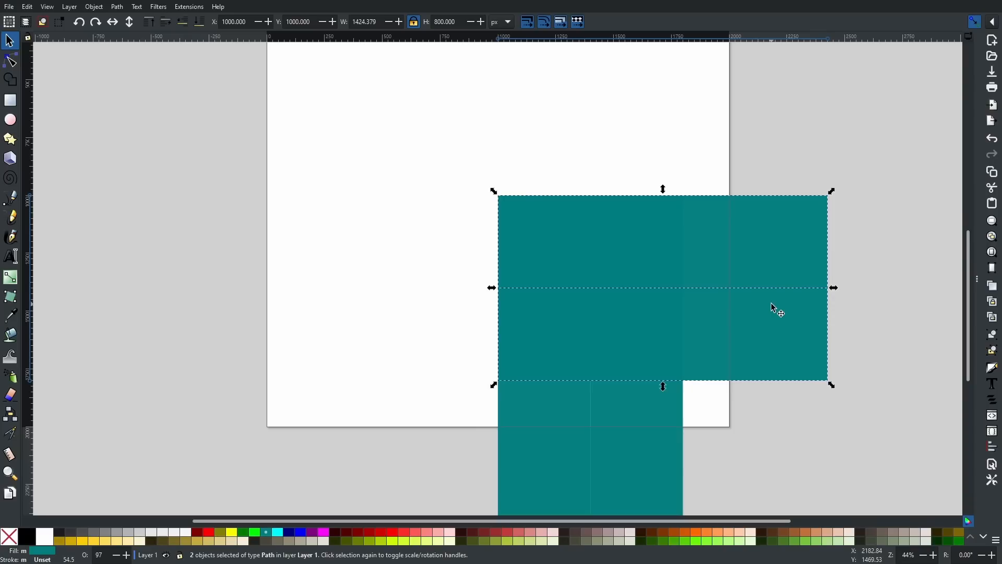
{"action": "left_click", "coordinate": [662, 426], "text": "shift"}
{"action": "left_click", "coordinate": [553, 433], "text": "shift"}
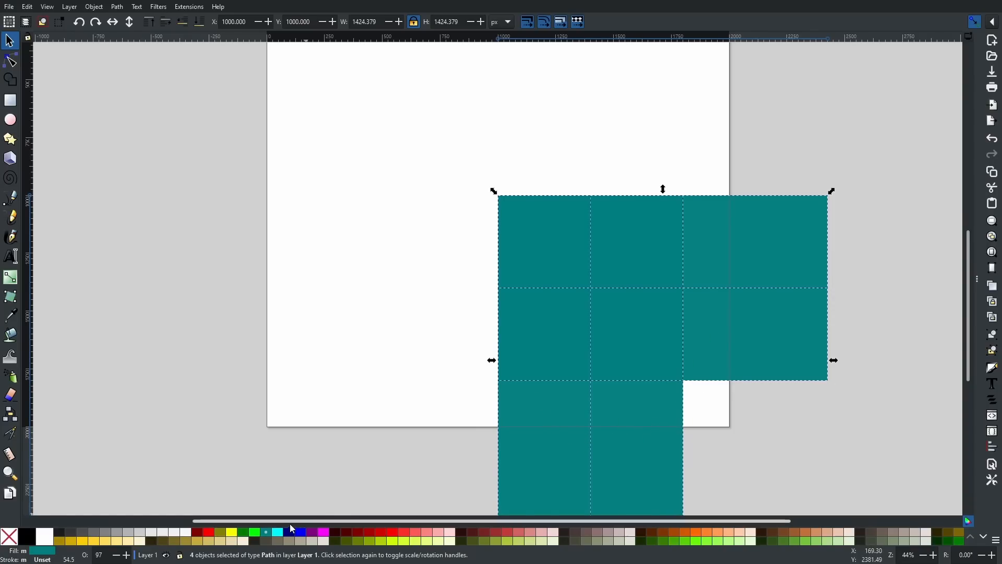
{"action": "left_click", "coordinate": [278, 532]}
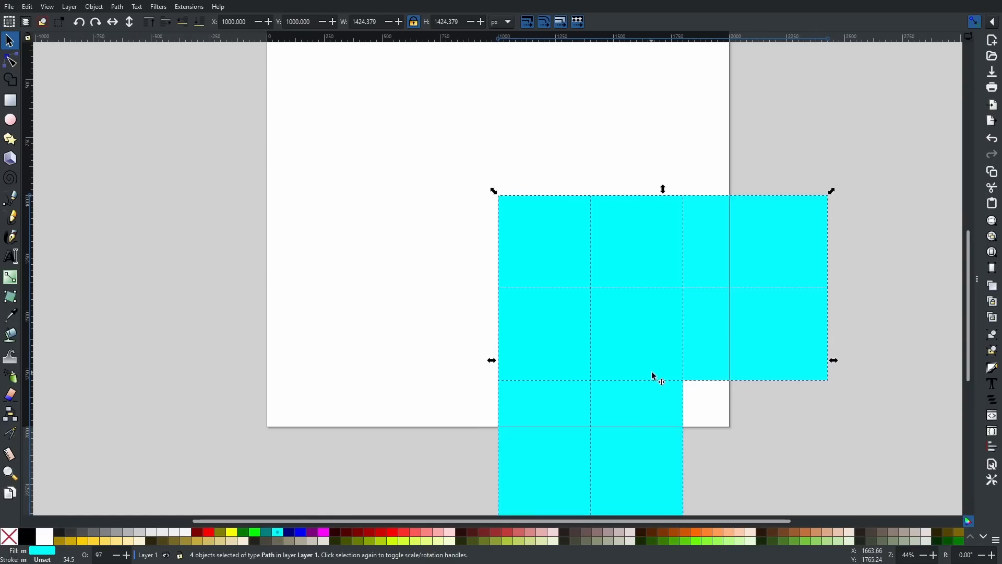
{"action": "left_click", "coordinate": [868, 267]}
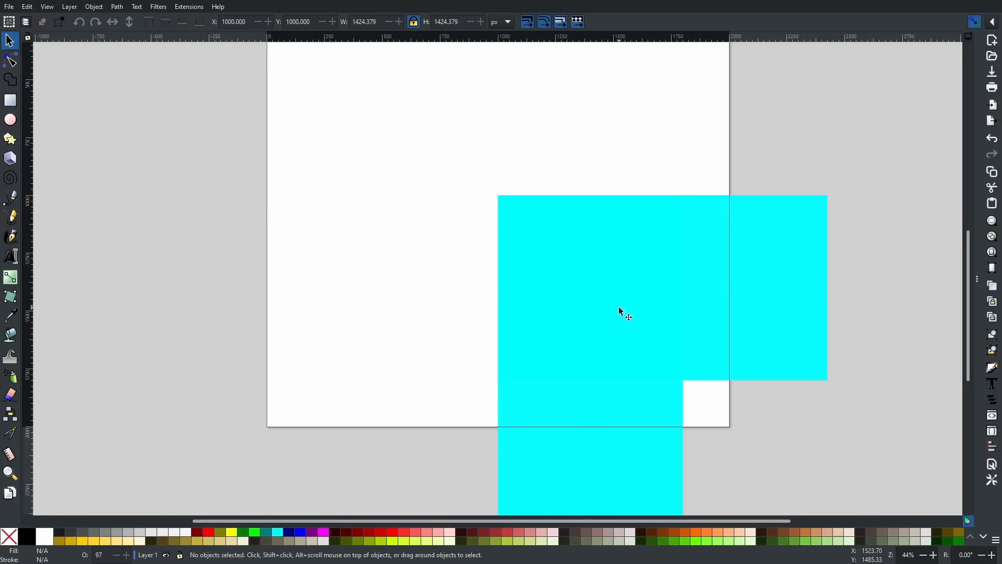
Select the quarter circle hidden beneath the cyan rectangles and raise it to the top.
{"action": "key", "text": "alt"}
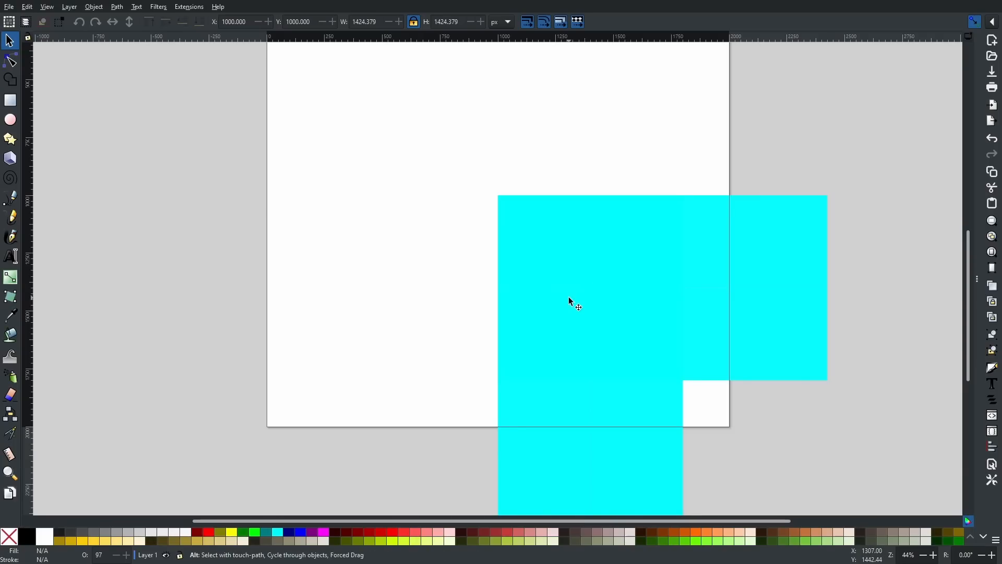
{"action": "left_click", "coordinate": [569, 297], "text": "alt"}
{"action": "left_click", "coordinate": [566, 304], "text": "alt"}
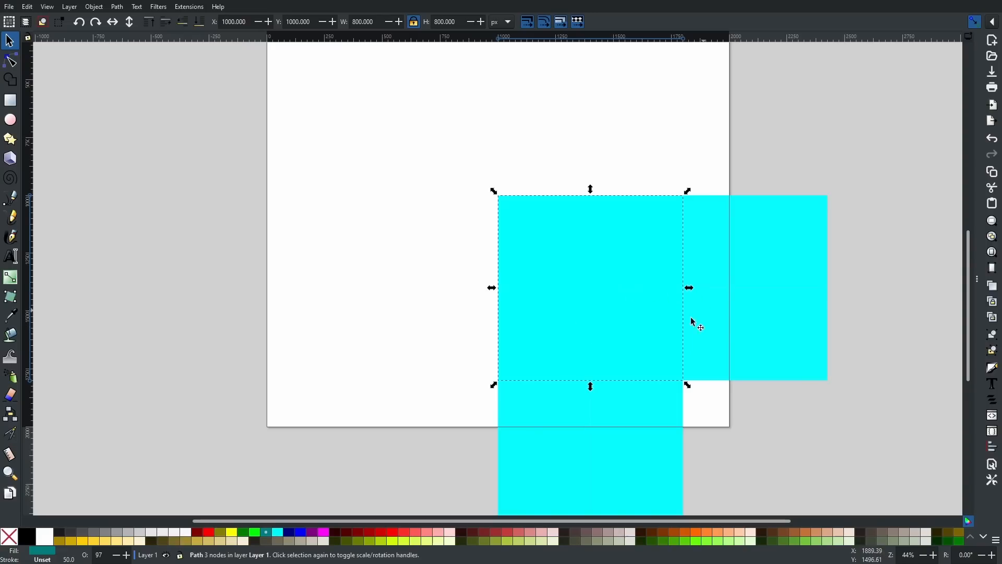
{"action": "left_click", "coordinate": [149, 26]}
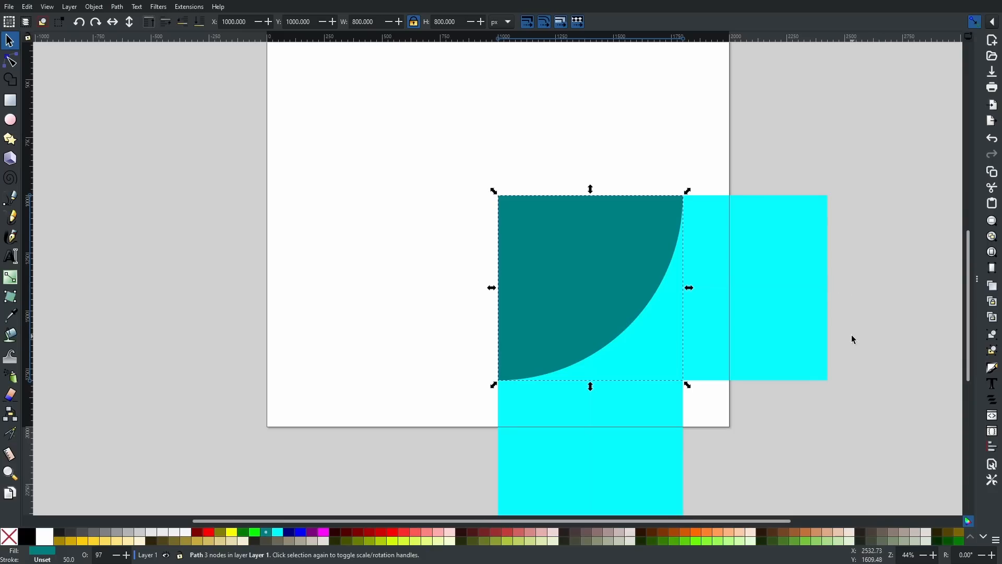
Open all five shapes in the Shape Builder and keep the quarter circle's four segments as separate pieces.
{"action": "key", "text": "ctrl+a"}
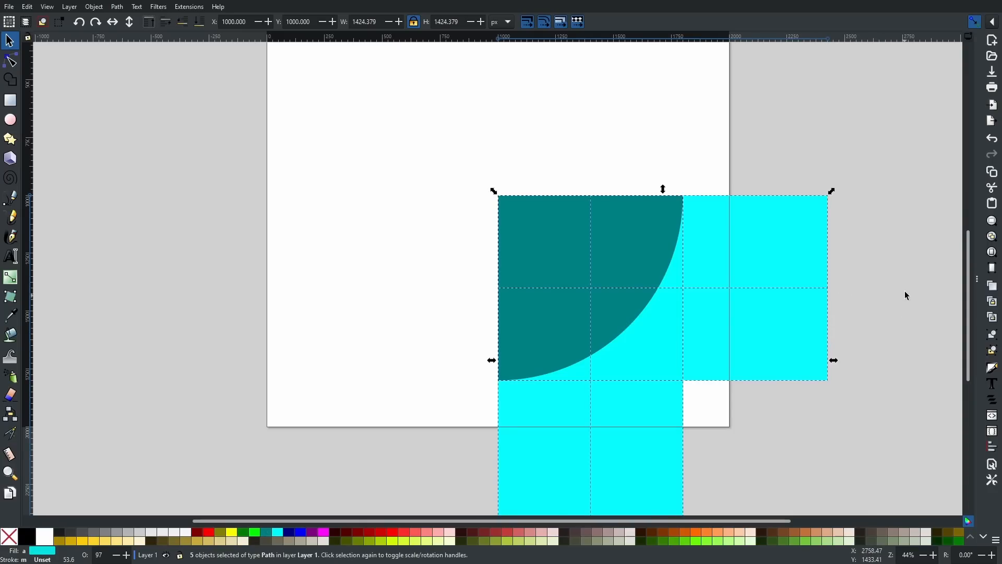
{"action": "scroll", "coordinate": [929, 261], "scroll_direction": "down", "scroll_amount": 2}
{"action": "scroll", "coordinate": [916, 278], "scroll_direction": "up", "scroll_amount": 1}
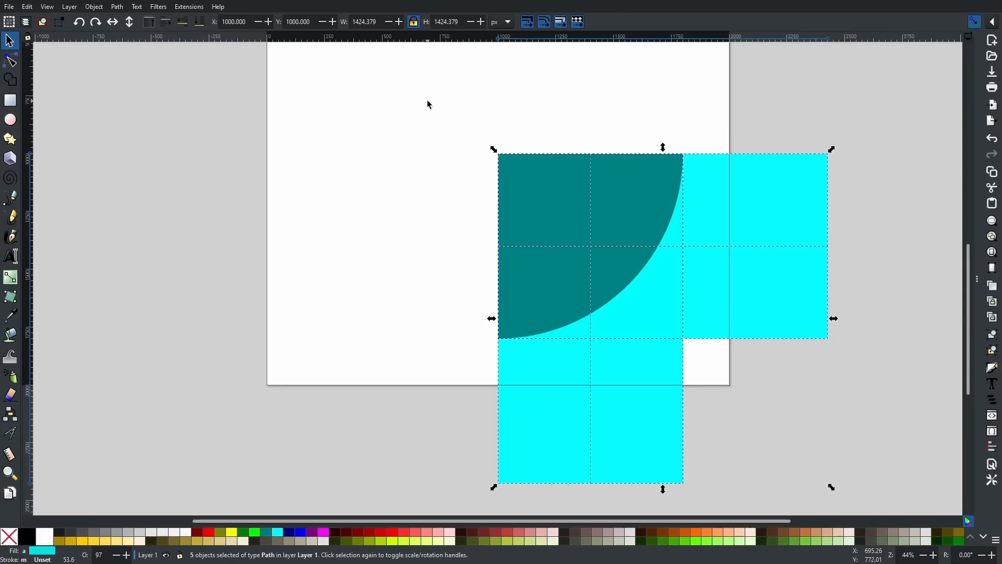
{"action": "left_click_drag", "start_coordinate": [427, 99], "coordinate": [910, 506]}
{"action": "left_click", "coordinate": [11, 81]}
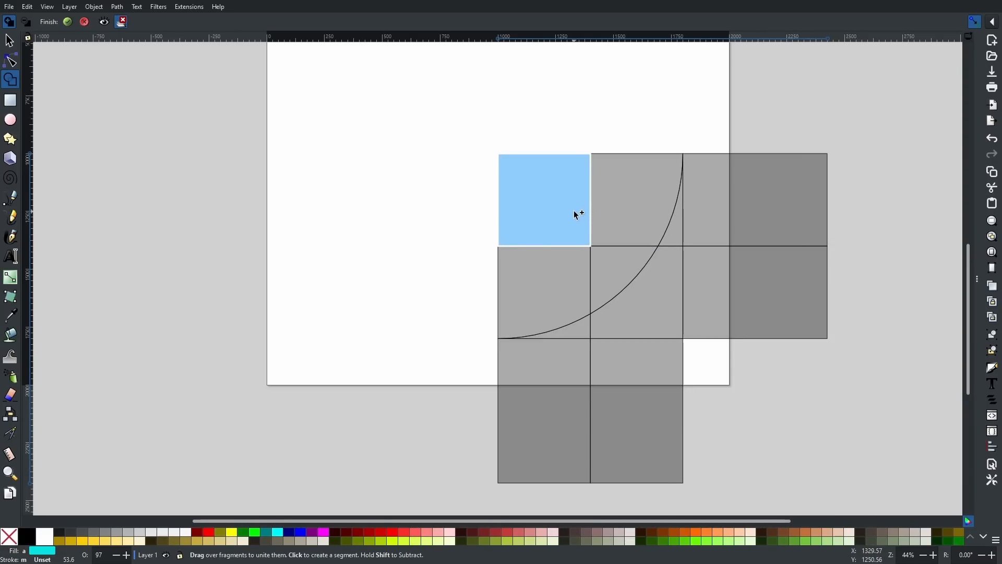
{"action": "left_click", "coordinate": [568, 192]}
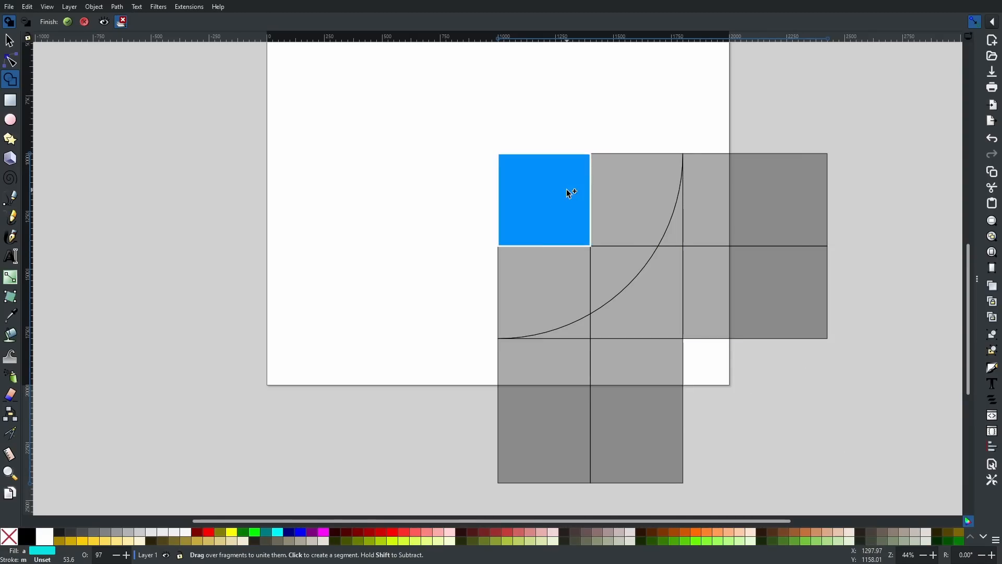
{"action": "left_click", "coordinate": [626, 184]}
{"action": "left_click", "coordinate": [605, 270]}
{"action": "left_click", "coordinate": [577, 280]}
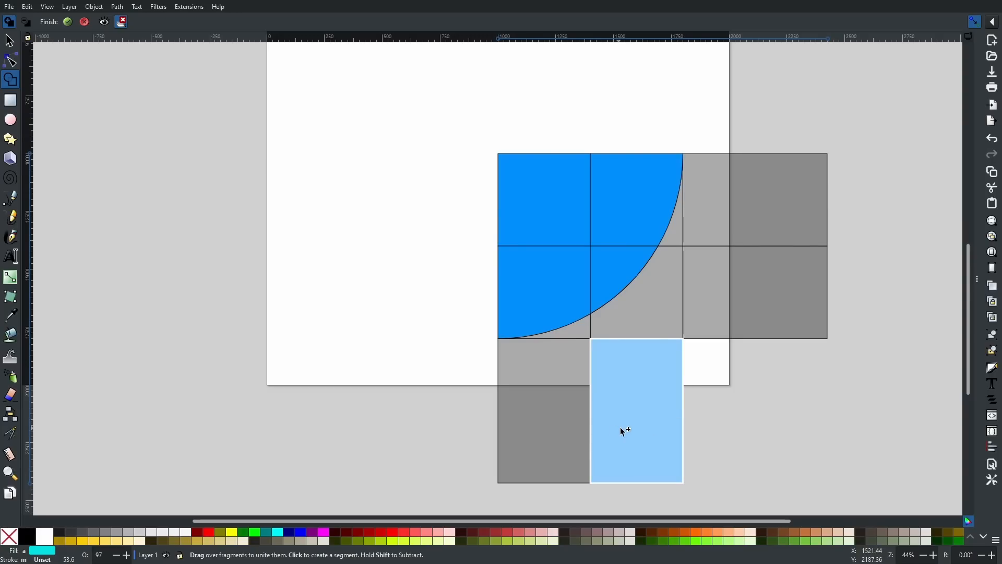
Remove the two rectangular segments that extend below the quarter circle.
{"action": "key", "text": "shift"}
{"action": "left_click", "coordinate": [643, 430], "text": "shift"}
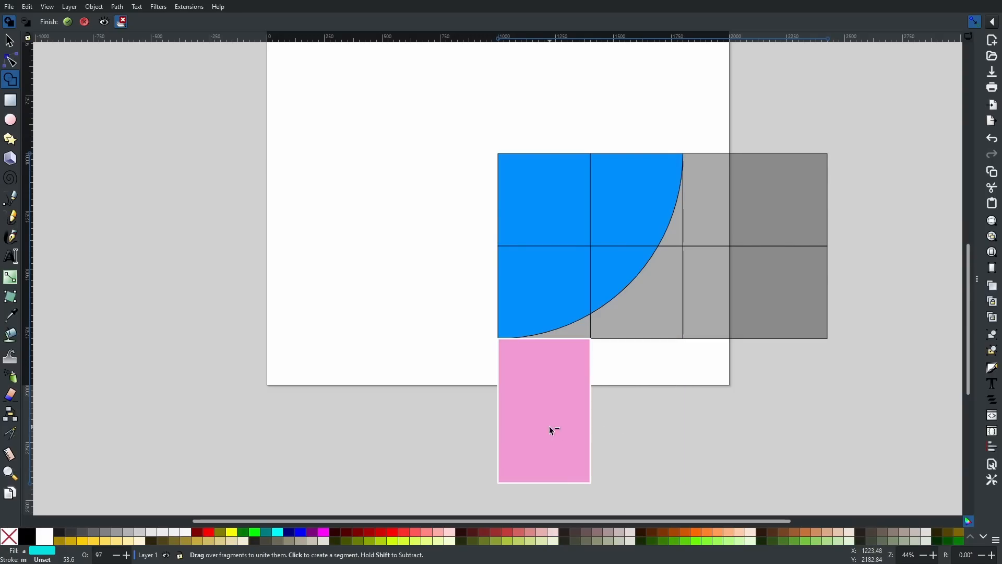
{"action": "left_click", "coordinate": [554, 430], "text": "shift"}
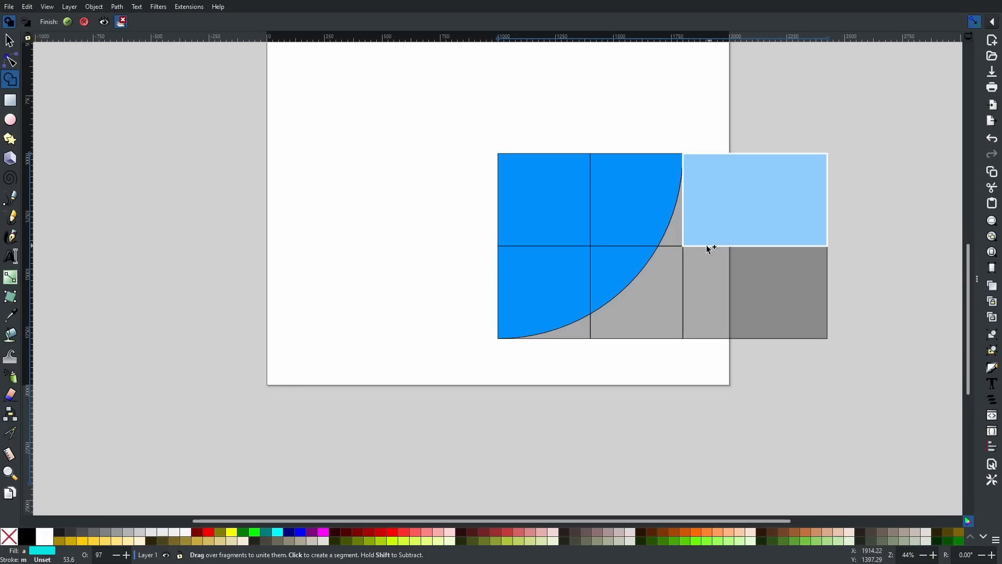
Join the upper outer fragments into one piece and the lower outer fragments into another, then apply the Shape Builder result and deselect.
{"action": "left_click_drag", "start_coordinate": [677, 239], "coordinate": [689, 239]}
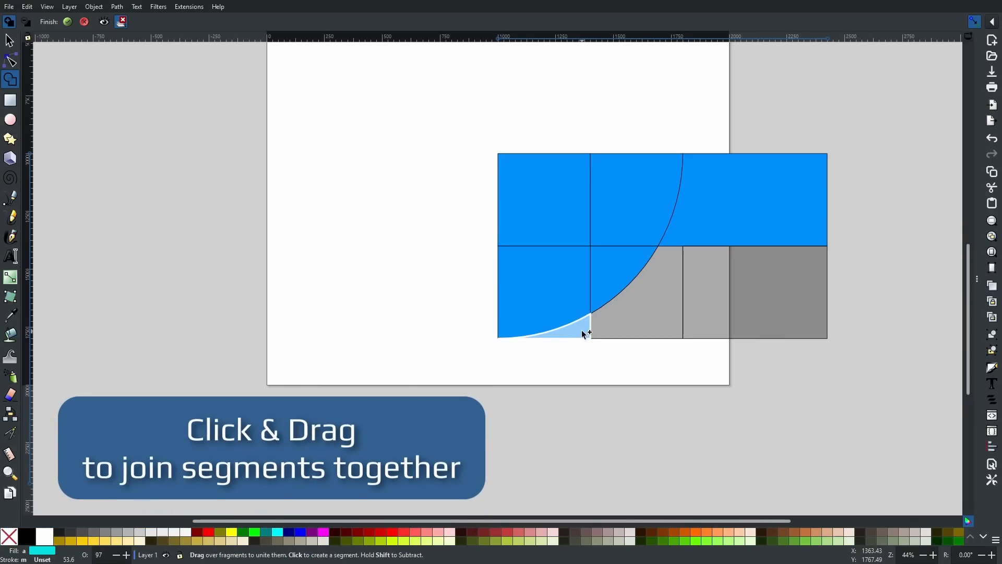
{"action": "left_click_drag", "start_coordinate": [584, 331], "coordinate": [722, 329]}
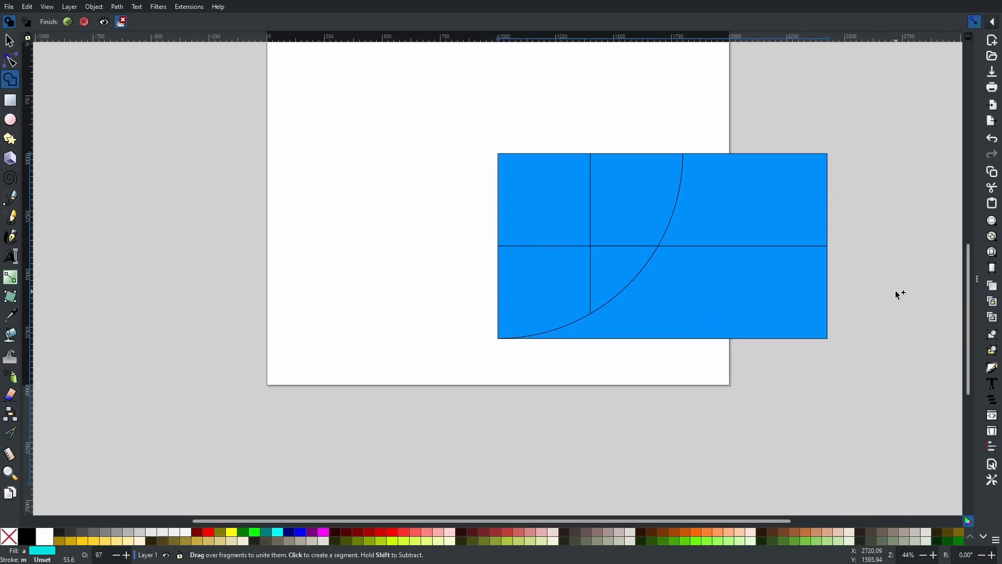
{"action": "left_click", "coordinate": [70, 21]}
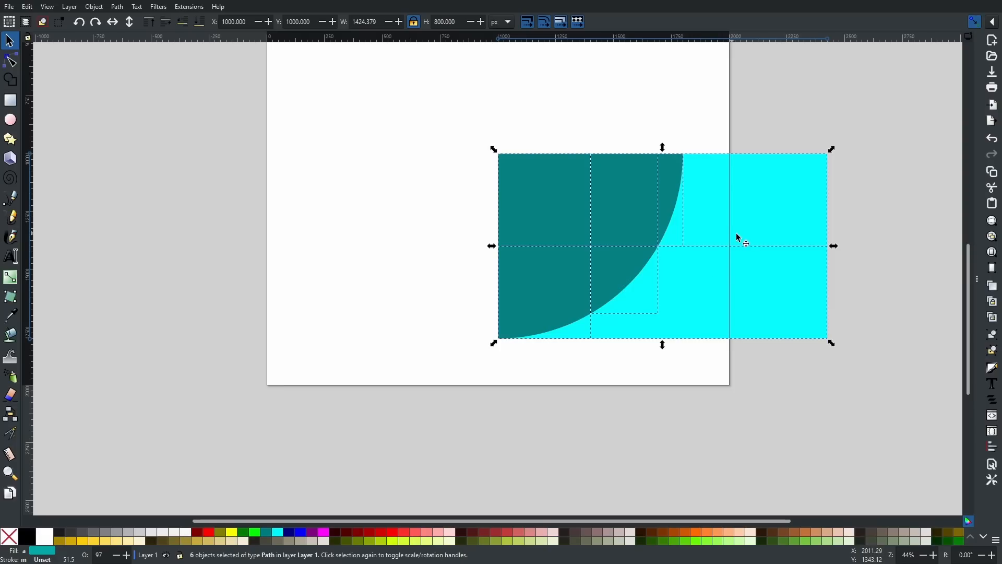
{"action": "left_click", "coordinate": [856, 303]}
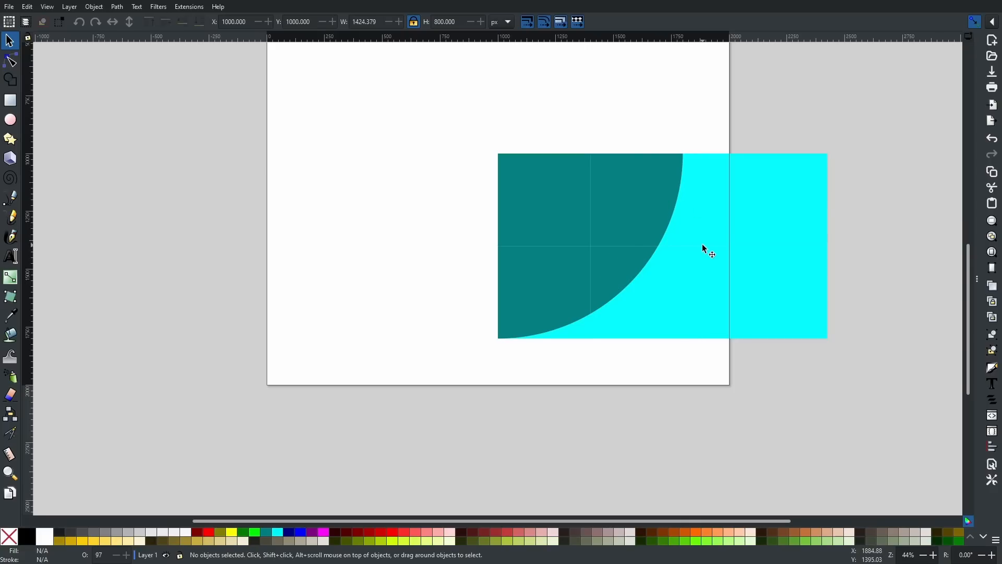
Round the three corners of the upper cyan shape next to the quarter circle and convert it to a plain path.
{"action": "left_click", "coordinate": [791, 222]}
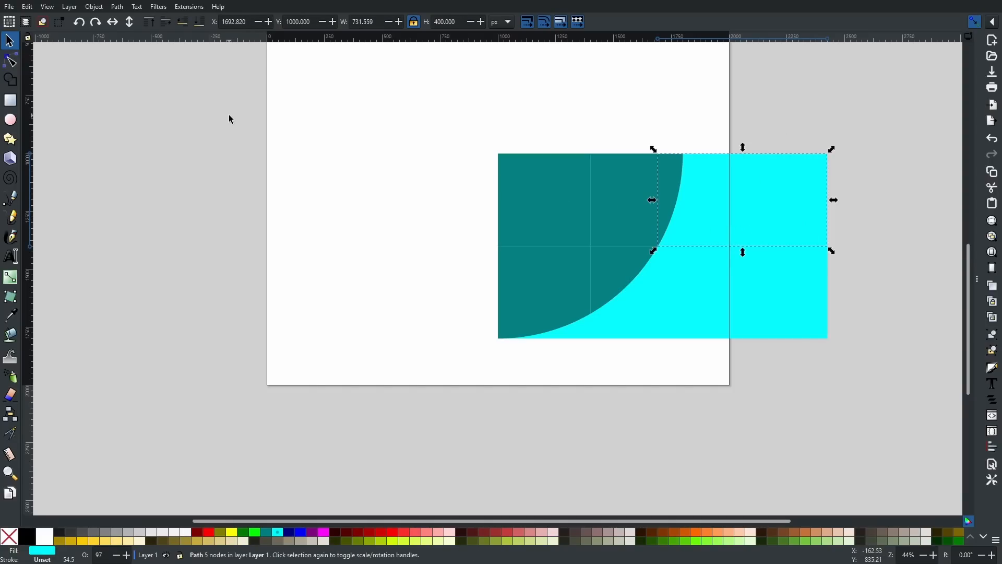
{"action": "left_click", "coordinate": [16, 63]}
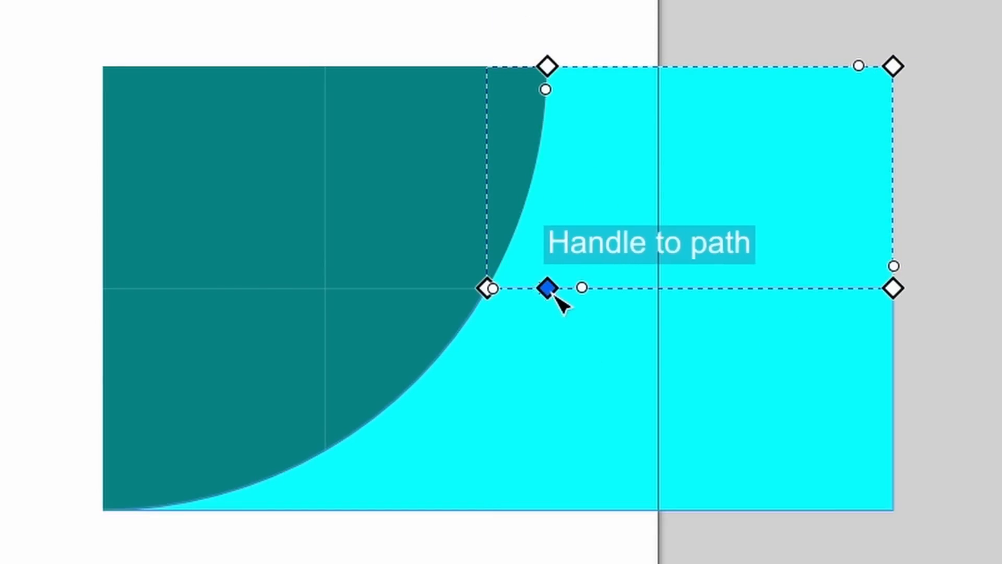
{"action": "left_click_drag", "start_coordinate": [418, 12], "coordinate": [645, 352]}
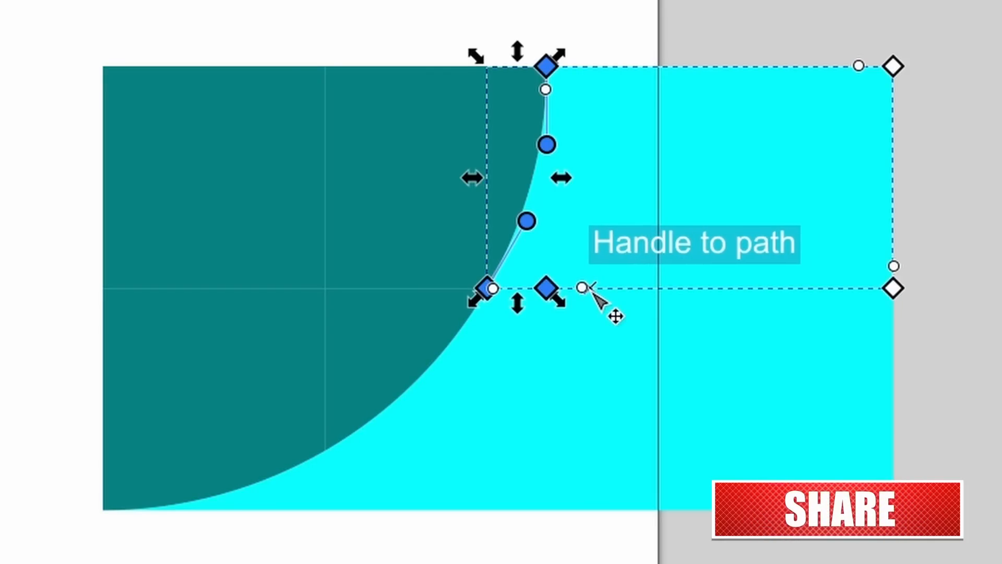
{"action": "left_click_drag", "start_coordinate": [585, 289], "coordinate": [625, 314]}
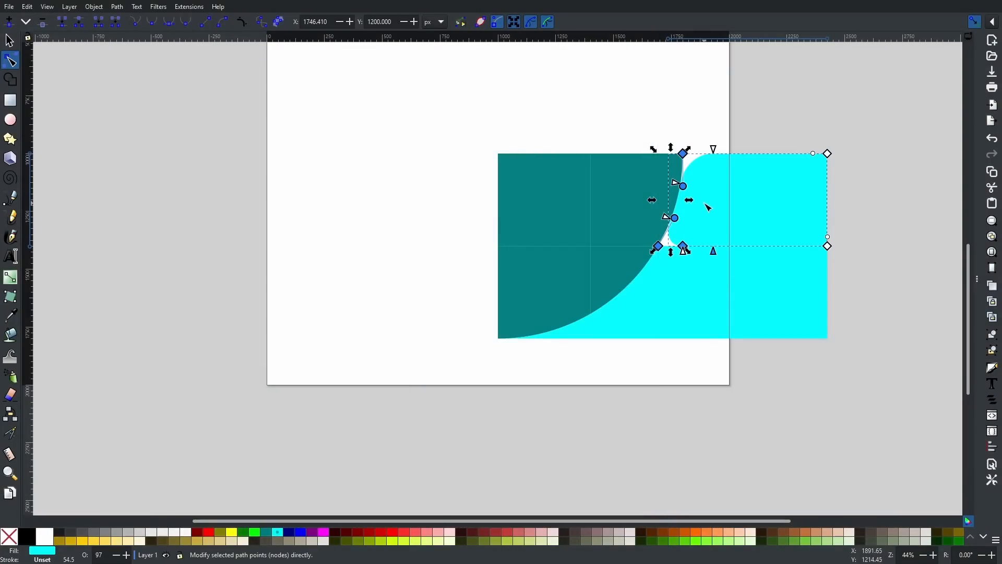
{"action": "left_click", "coordinate": [123, 10]}
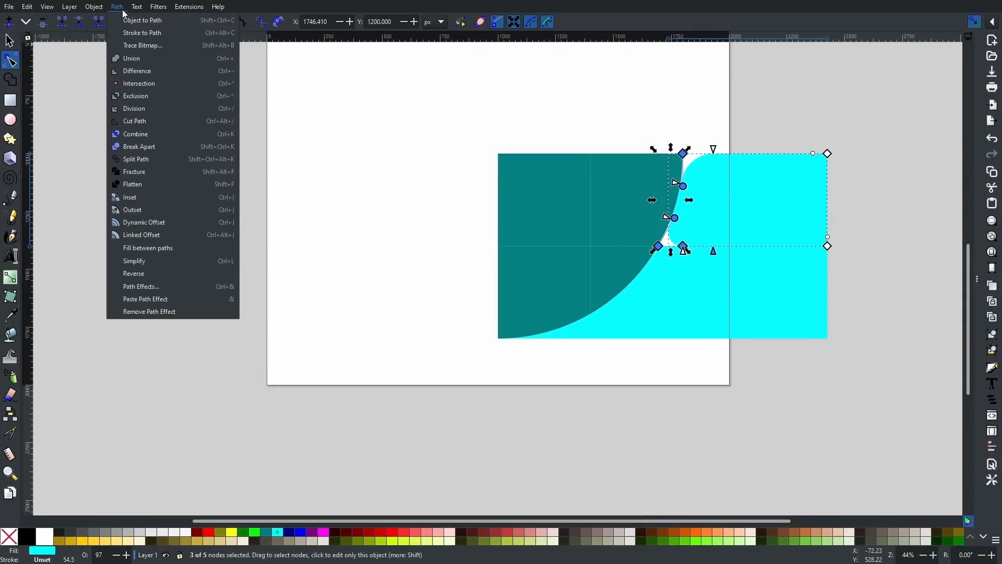
{"action": "left_click", "coordinate": [131, 21]}
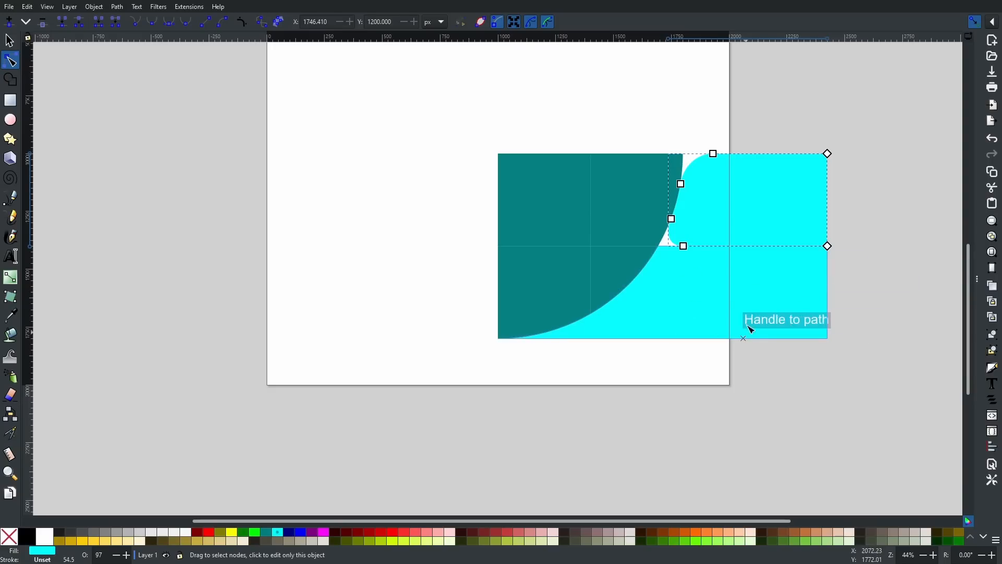
Delete the two redundant nodes along the lower edge of the lower cyan shape.
{"action": "left_click", "coordinate": [701, 303]}
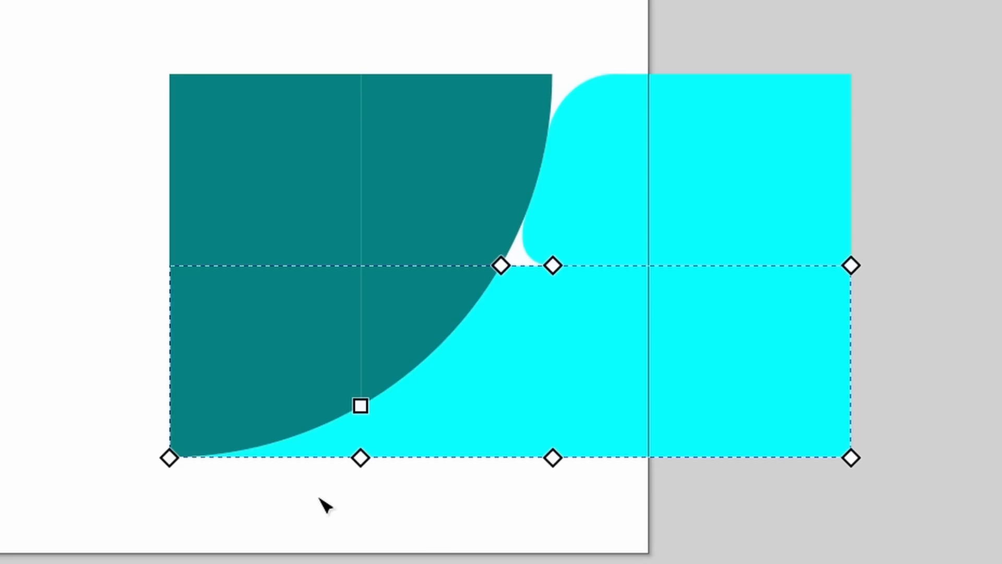
{"action": "left_click_drag", "start_coordinate": [316, 497], "coordinate": [628, 429]}
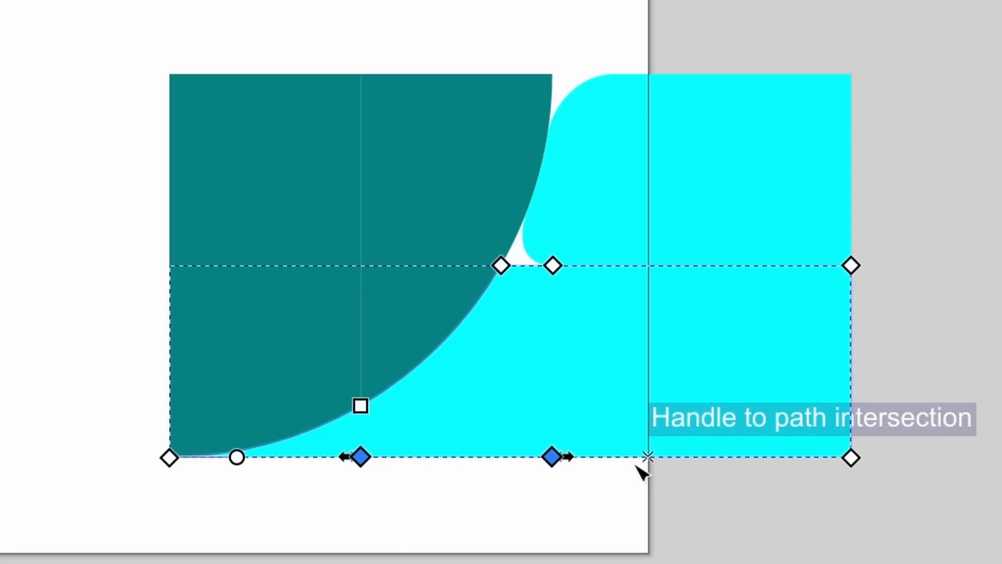
{"action": "left_click", "coordinate": [176, 463], "text": "shift"}
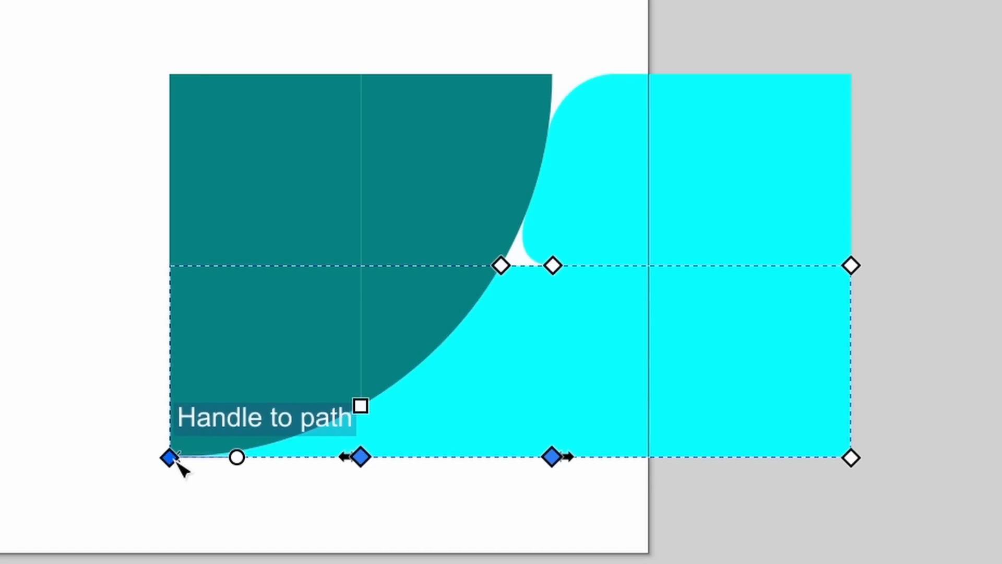
{"action": "left_click", "coordinate": [177, 462], "text": "shift"}
{"action": "left_click", "coordinate": [848, 461], "text": "shift"}
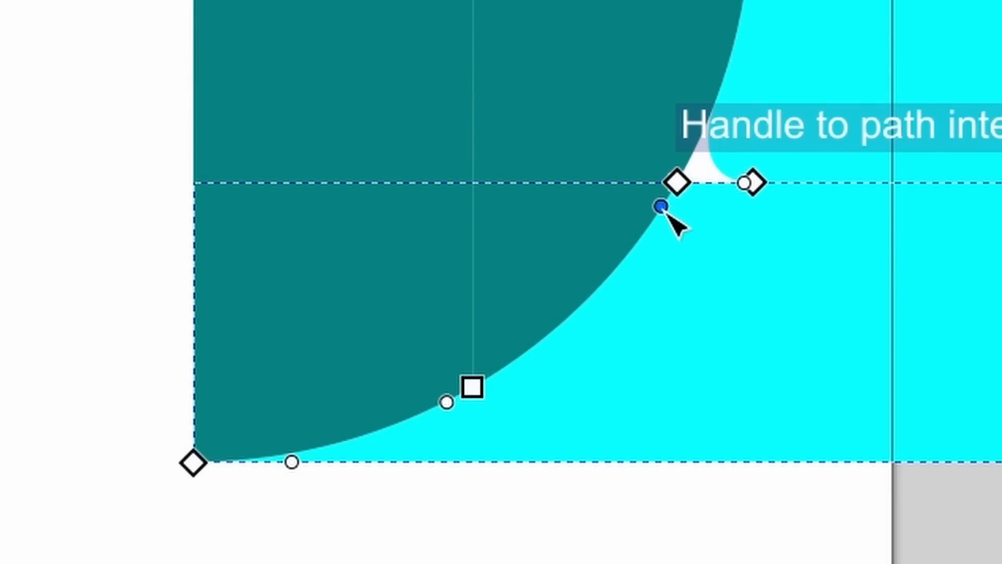
Round the lower cyan shape's upper-left corner and its pointed lower-left tip, and convert it to a plain path.
{"action": "left_click_drag", "start_coordinate": [663, 209], "coordinate": [678, 266]}
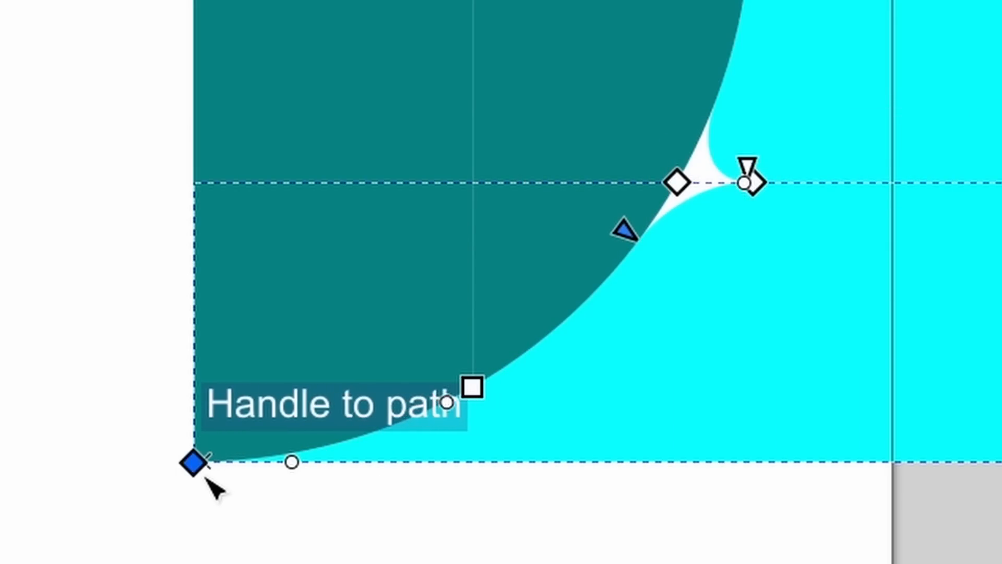
{"action": "left_click", "coordinate": [195, 462]}
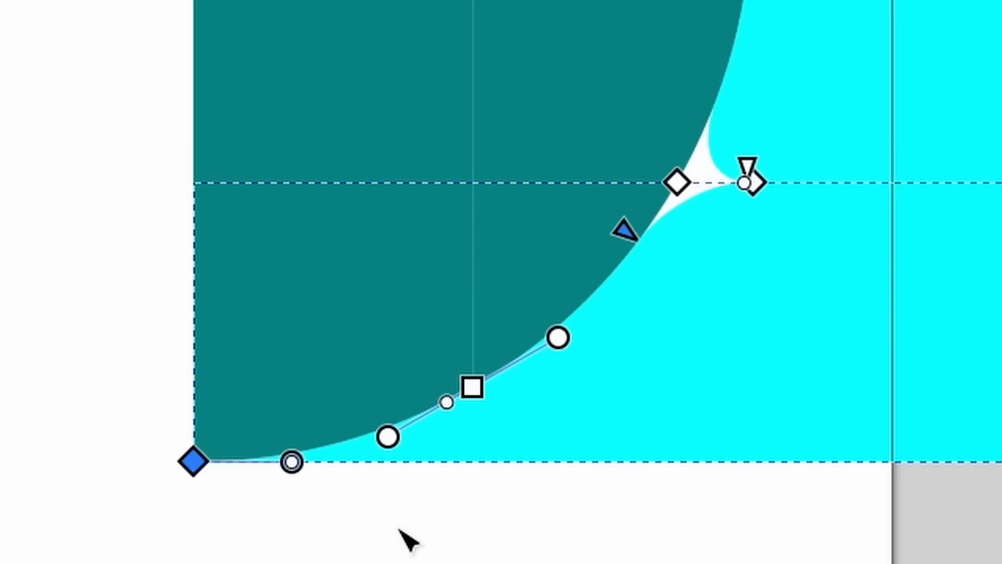
{"action": "left_click_drag", "start_coordinate": [299, 466], "coordinate": [503, 478]}
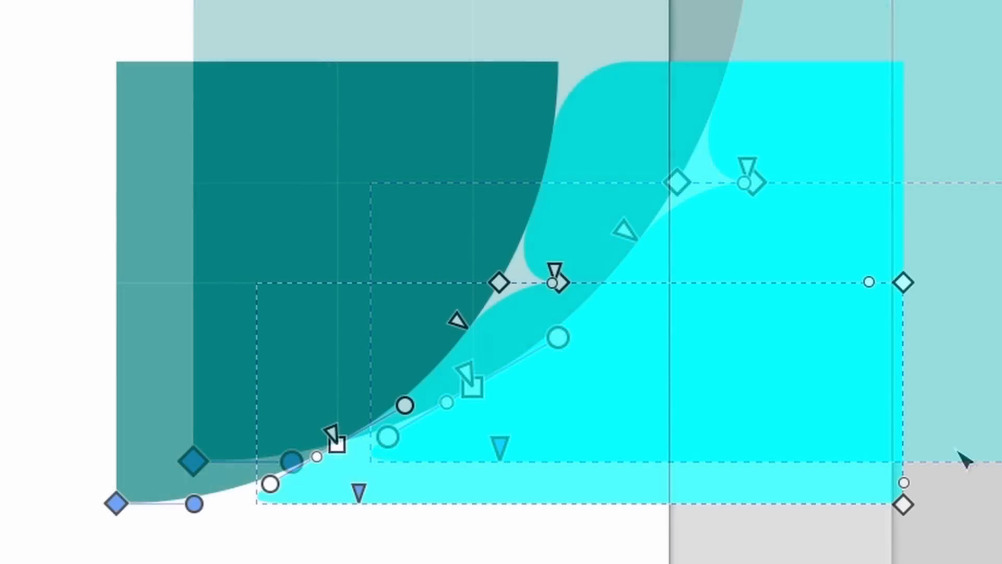
{"action": "key", "text": "ctrl+shift+c"}
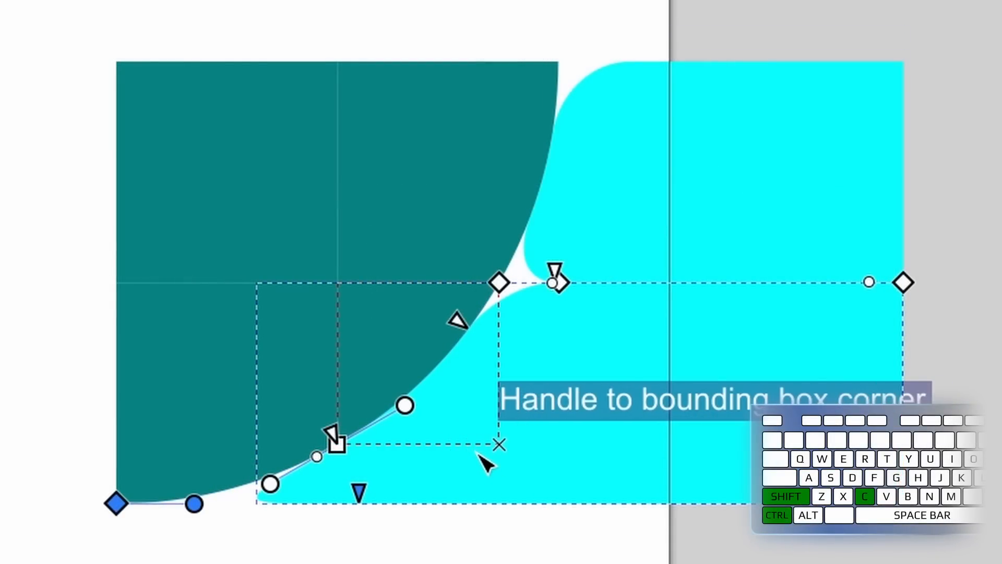
{"action": "key", "text": "ctrl+shift+c"}
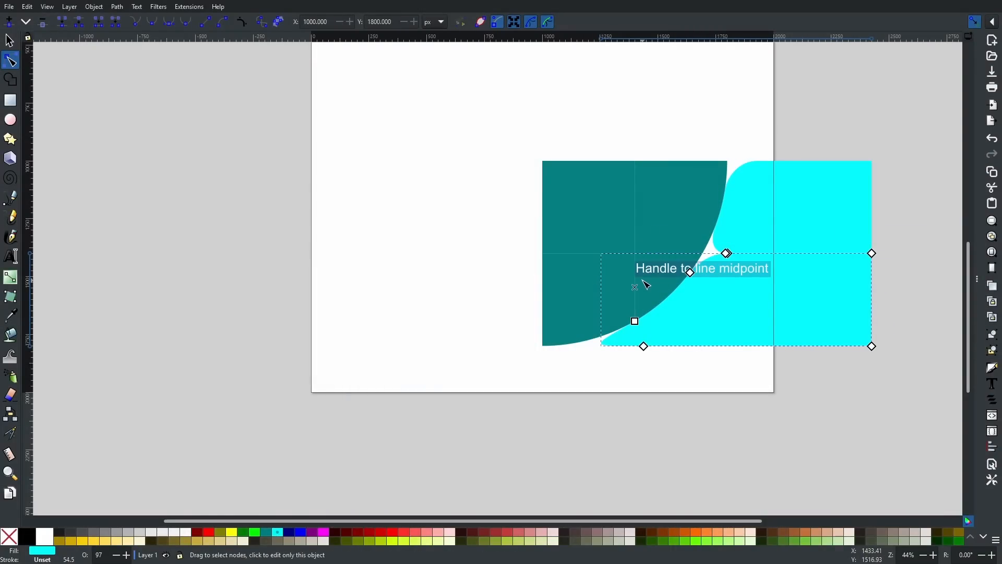
Round all three corners of the small teal segment at the quarter circle's lower right and convert it to a plain path.
{"action": "left_click", "coordinate": [675, 281]}
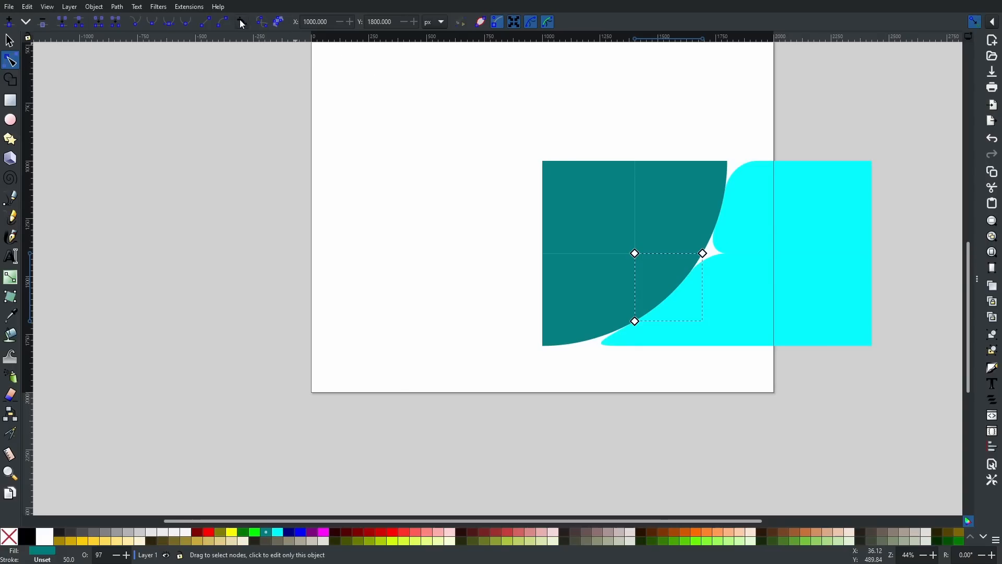
{"action": "left_click_drag", "start_coordinate": [611, 235], "coordinate": [743, 342]}
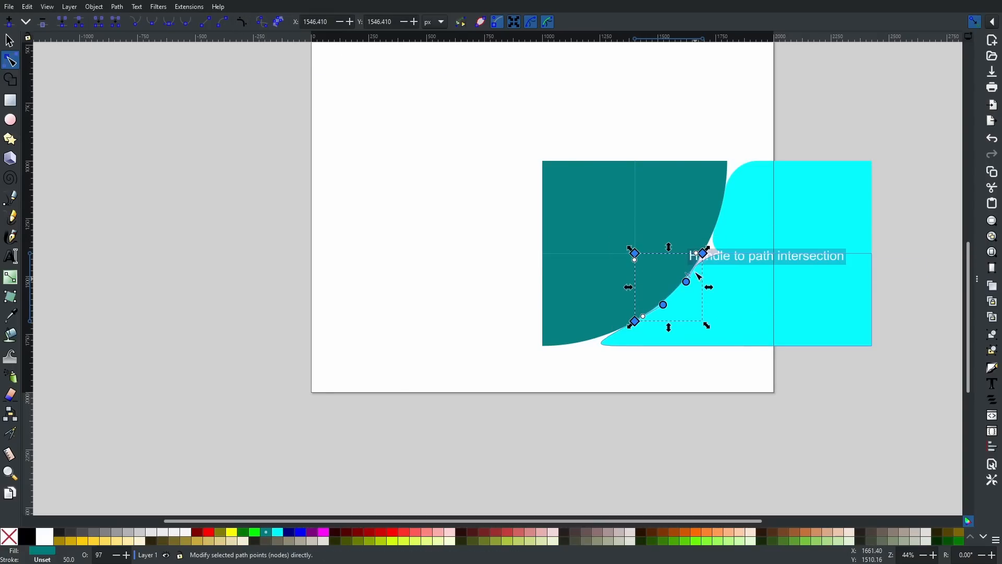
{"action": "mouse_move", "coordinate": [697, 256]}
{"action": "left_mouse_down"}
{"action": "mouse_move", "coordinate": [685, 264]}
{"action": "mouse_move", "coordinate": [700, 261]}
{"action": "left_mouse_up"}
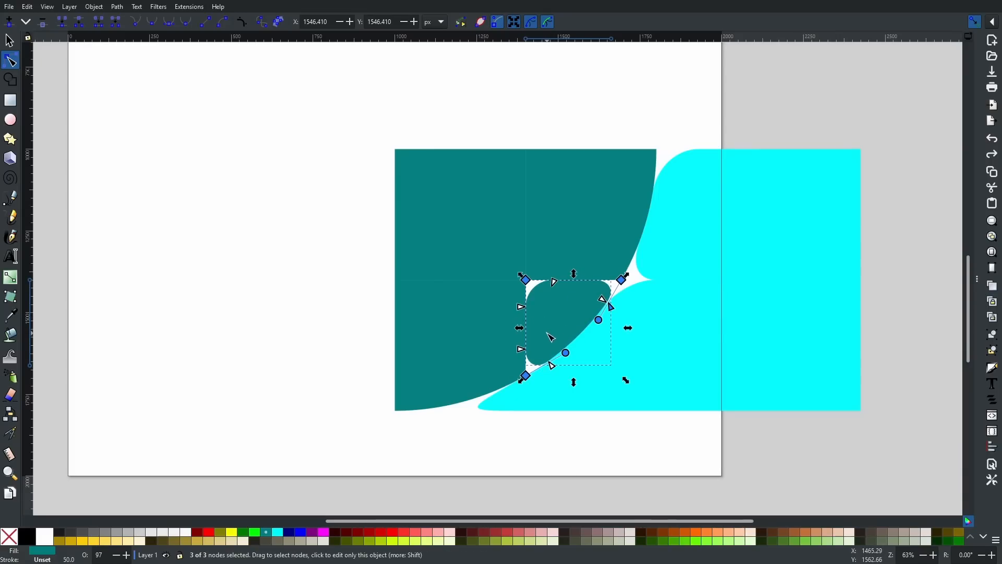
{"action": "key", "text": "ctrl+shift+c"}
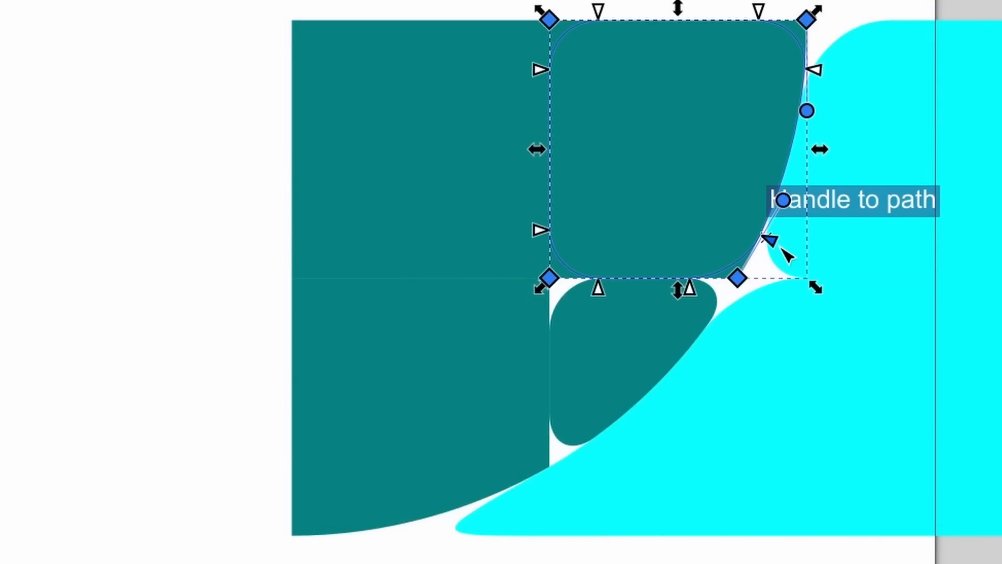
Round all four corners of the quarter circle's upper-right teal segment.
{"action": "left_click_drag", "start_coordinate": [781, 248], "coordinate": [781, 245]}
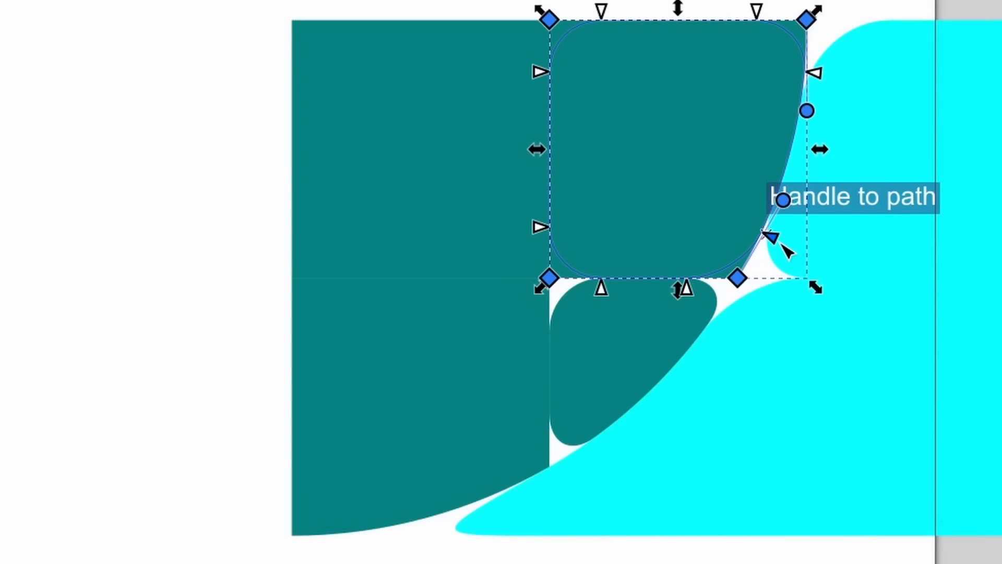
{"action": "left_click_drag", "start_coordinate": [781, 244], "coordinate": [781, 246]}
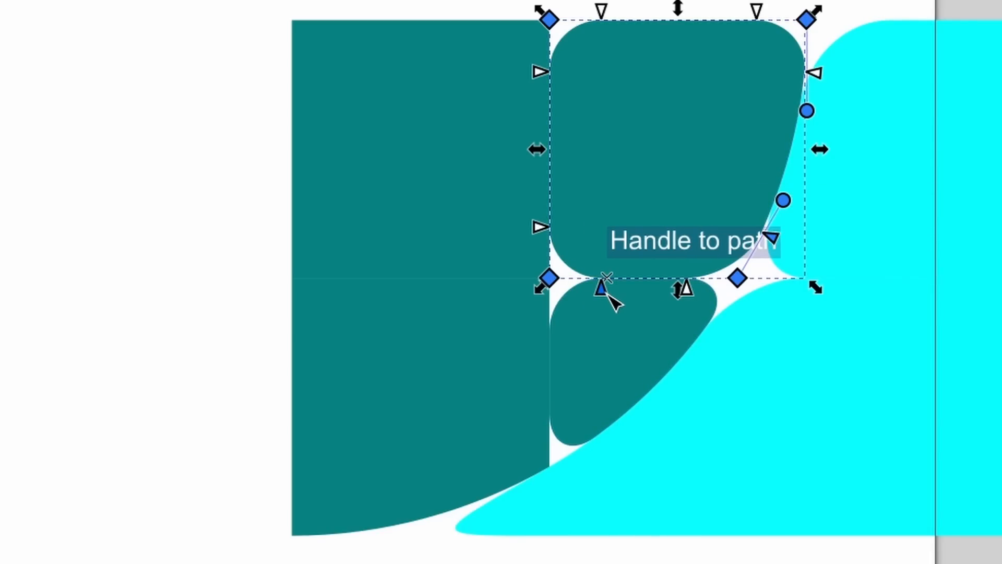
Align the lower-left rounding of the quarter circle's upper-right teal segment with the start of the rounding on the small segment below.
{"action": "scroll", "coordinate": [612, 301], "scroll_direction": "up", "scroll_amount": 4}
{"action": "scroll", "coordinate": [608, 280], "scroll_direction": "up", "scroll_amount": 3}
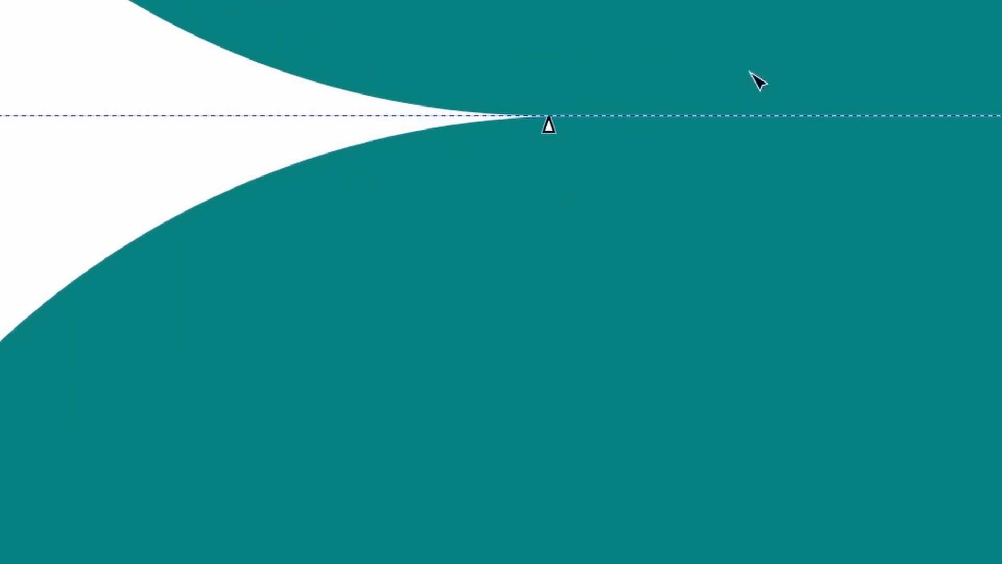
{"action": "left_click", "coordinate": [557, 112]}
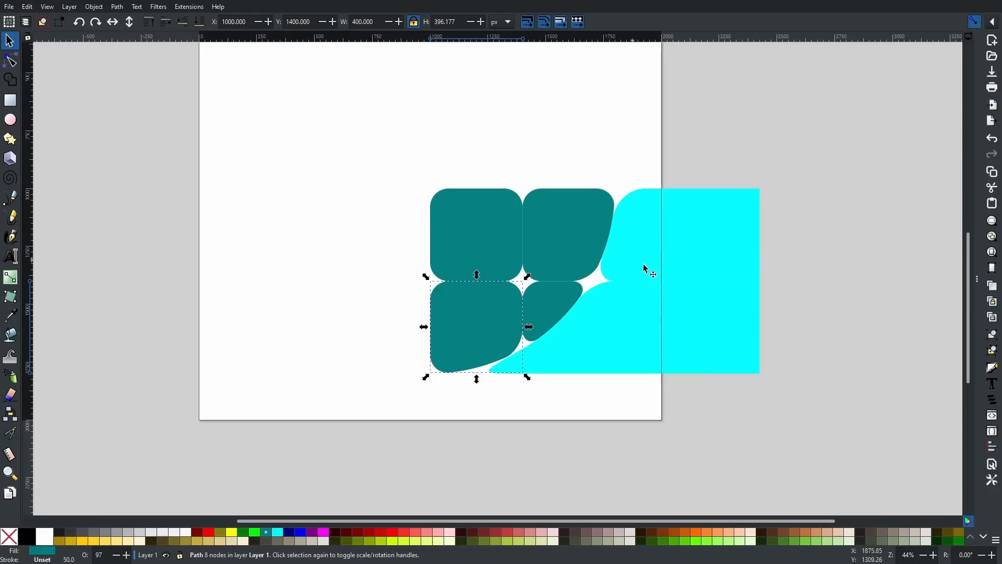
Select all six teal and cyan shapes and merge them into one path with Union.
{"action": "left_click_drag", "start_coordinate": [596, 247], "coordinate": [670, 336]}
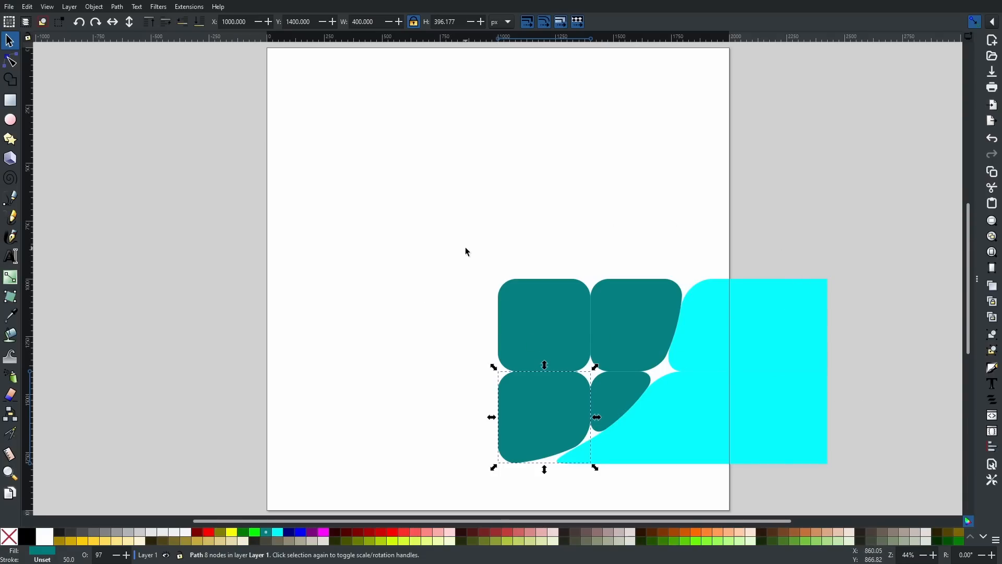
{"action": "left_click_drag", "start_coordinate": [430, 231], "coordinate": [891, 500]}
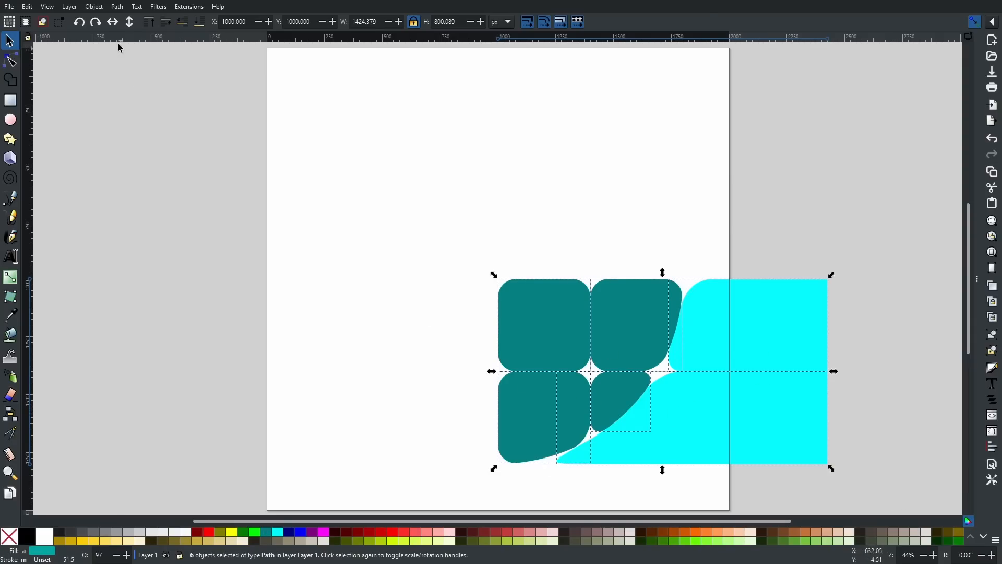
{"action": "left_click", "coordinate": [118, 7]}
{"action": "left_click", "coordinate": [128, 57]}
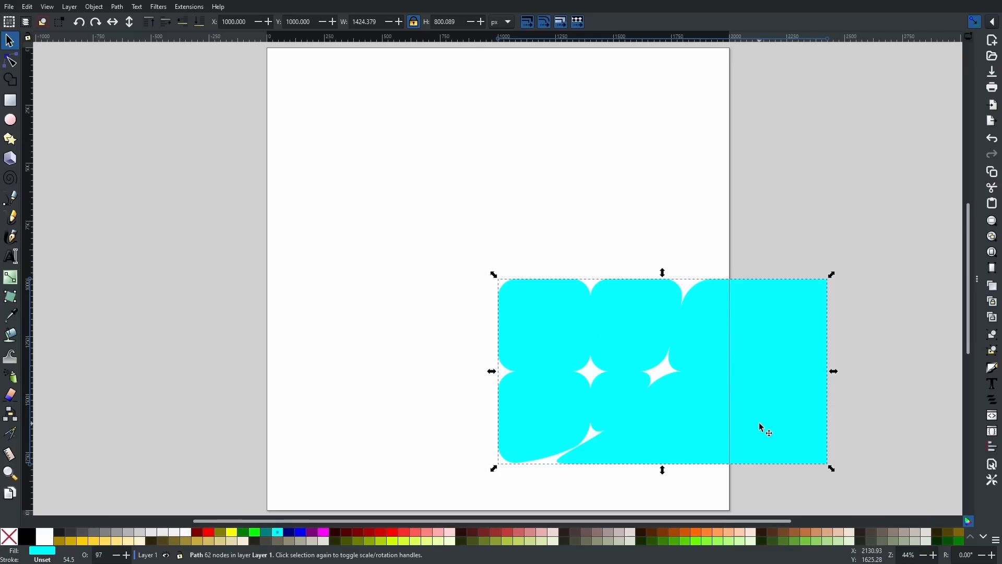
Duplicate the merged cyan shape, flip the copy horizontally, and place it flush against the original's left edge.
{"action": "right_click", "coordinate": [651, 353]}
{"action": "left_click", "coordinate": [639, 154]}
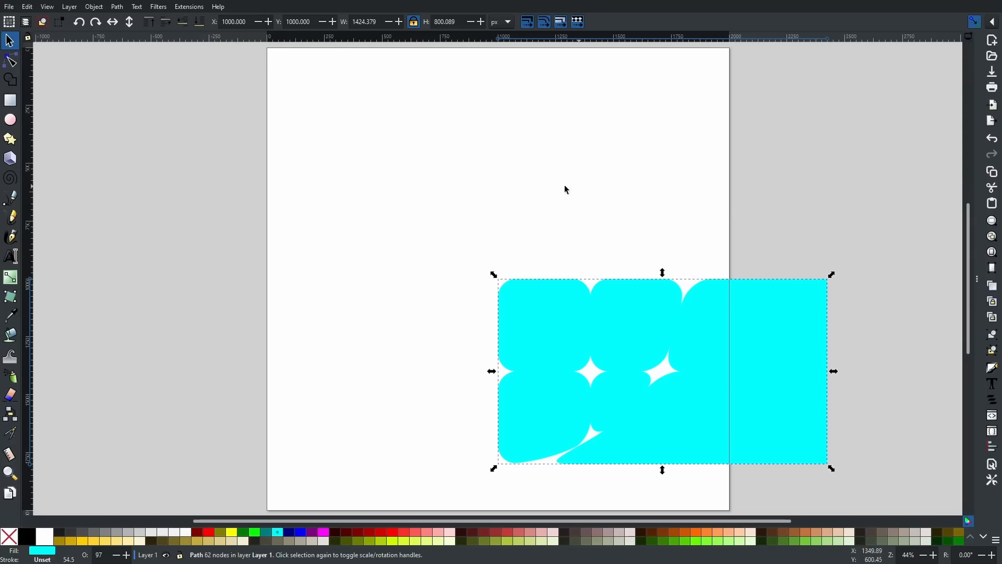
{"action": "left_click", "coordinate": [112, 22]}
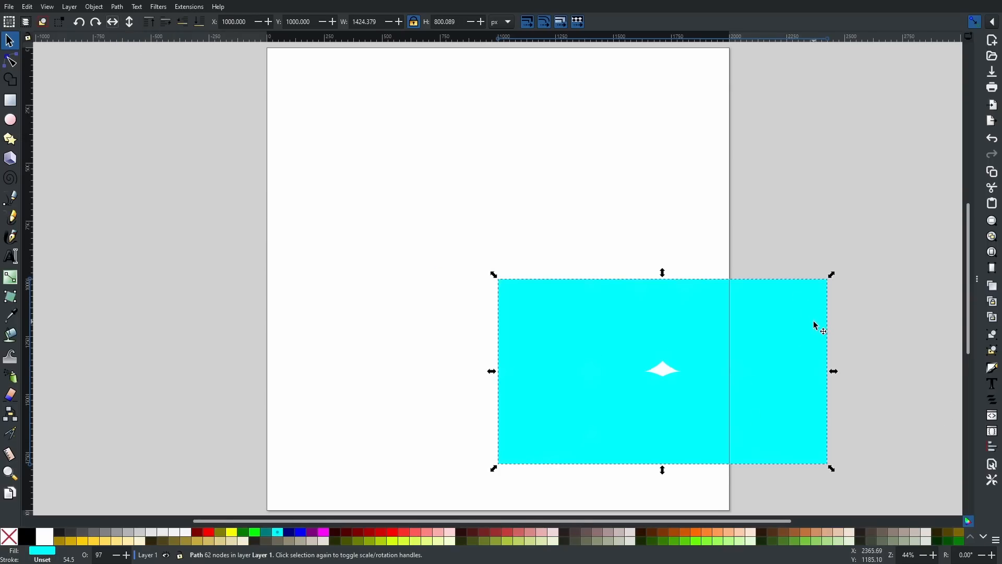
{"action": "left_click_drag", "start_coordinate": [807, 325], "coordinate": [475, 330]}
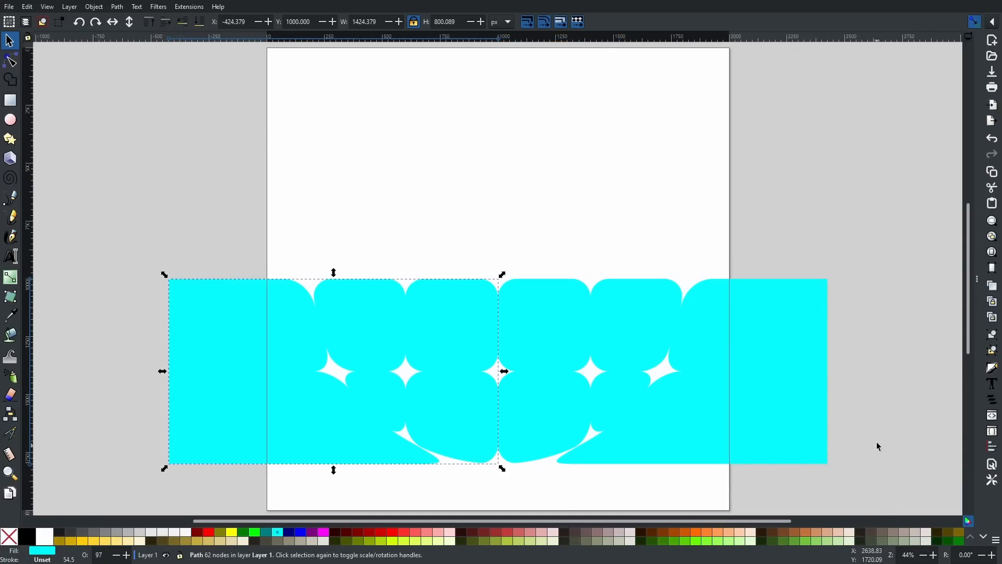
Select the original and its horizontally mirrored copy and merge them into one path with Union.
{"action": "key", "text": "ctrl+a"}
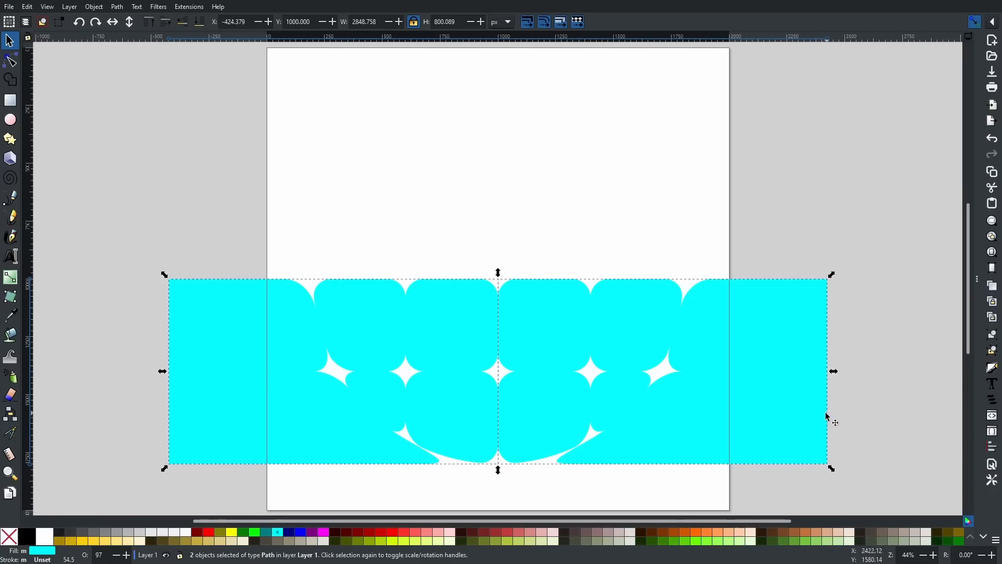
{"action": "left_click", "coordinate": [118, 7]}
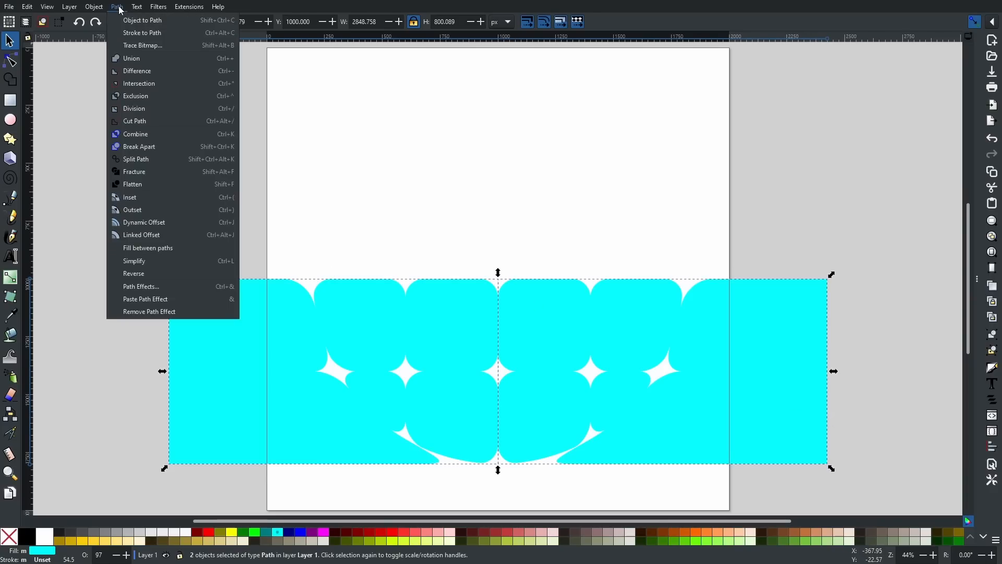
{"action": "left_click", "coordinate": [134, 59]}
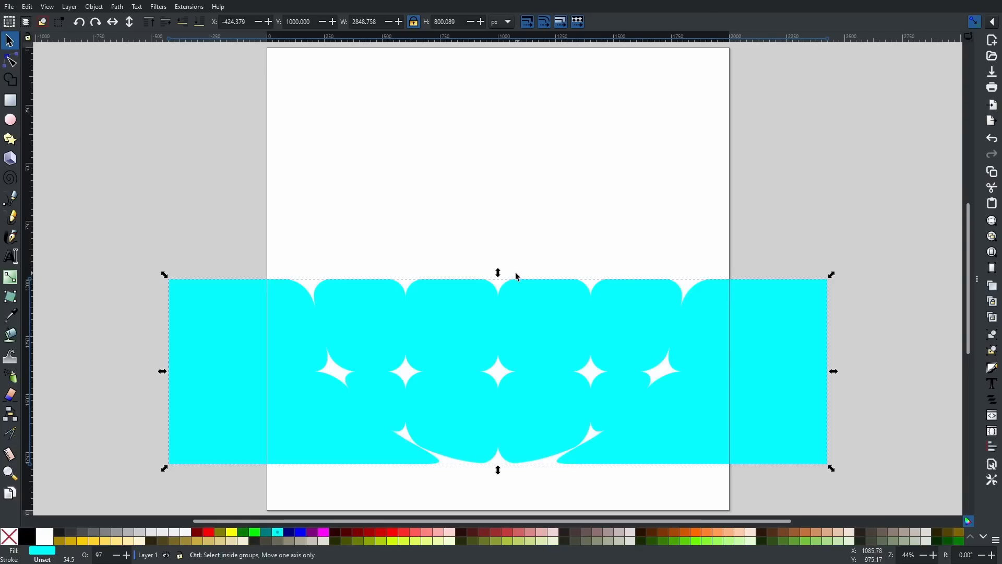
Create a vertically flipped copy of the wide cyan shape and place it flush against the original's top edge.
{"action": "left_click", "coordinate": [128, 23]}
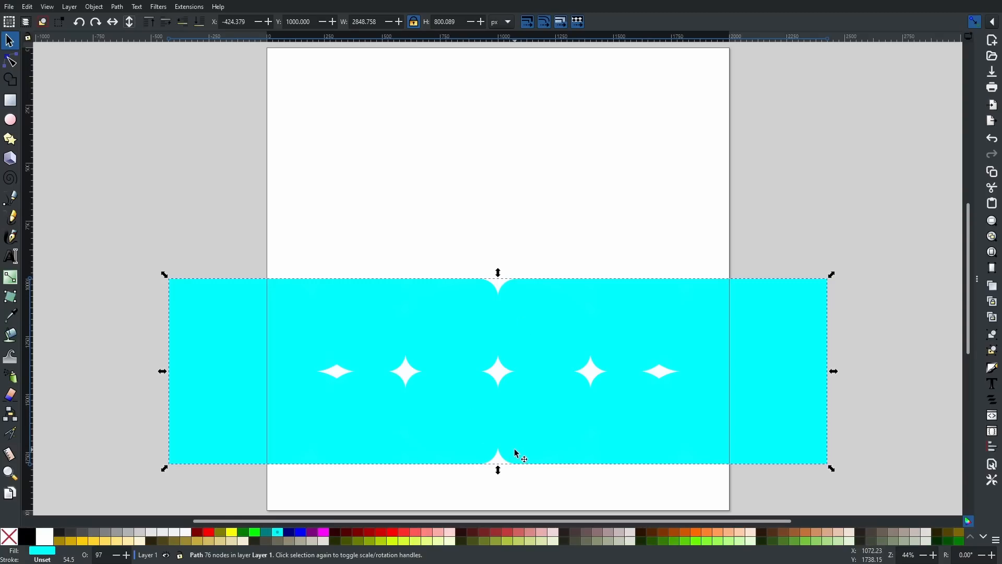
{"action": "left_click_drag", "start_coordinate": [508, 460], "coordinate": [514, 372]}
{"action": "left_click_drag", "start_coordinate": [514, 328], "coordinate": [521, 275]}
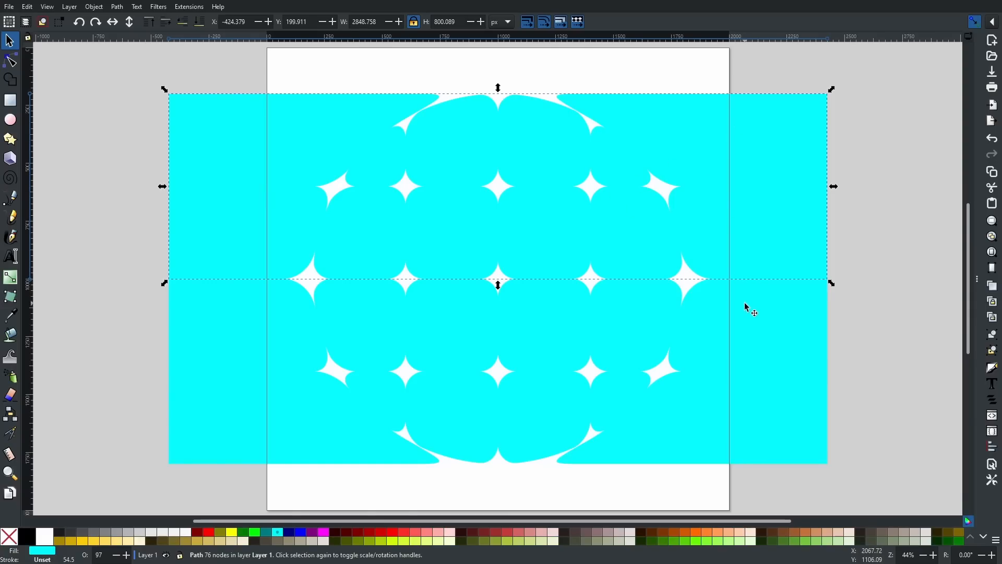
Select the upper and lower cyan halves together and merge them with Union.
{"action": "key", "text": "ctrl"}
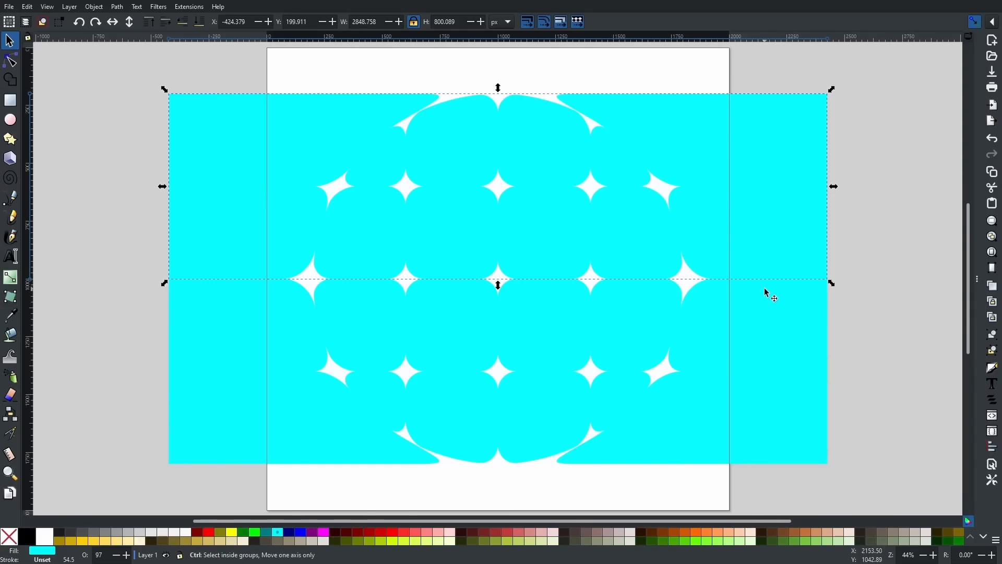
{"action": "left_click", "coordinate": [773, 283], "text": "shift"}
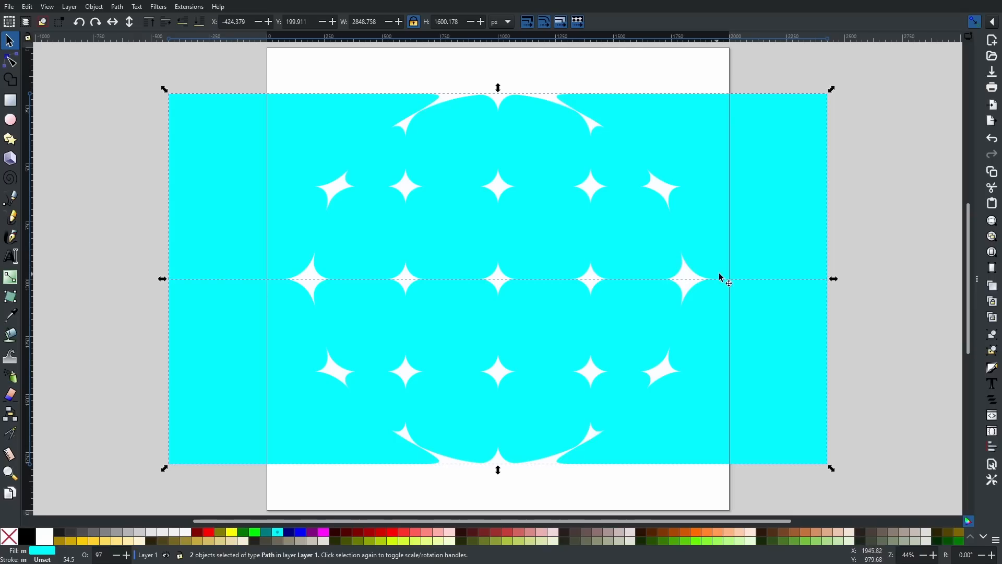
{"action": "left_click", "coordinate": [118, 7]}
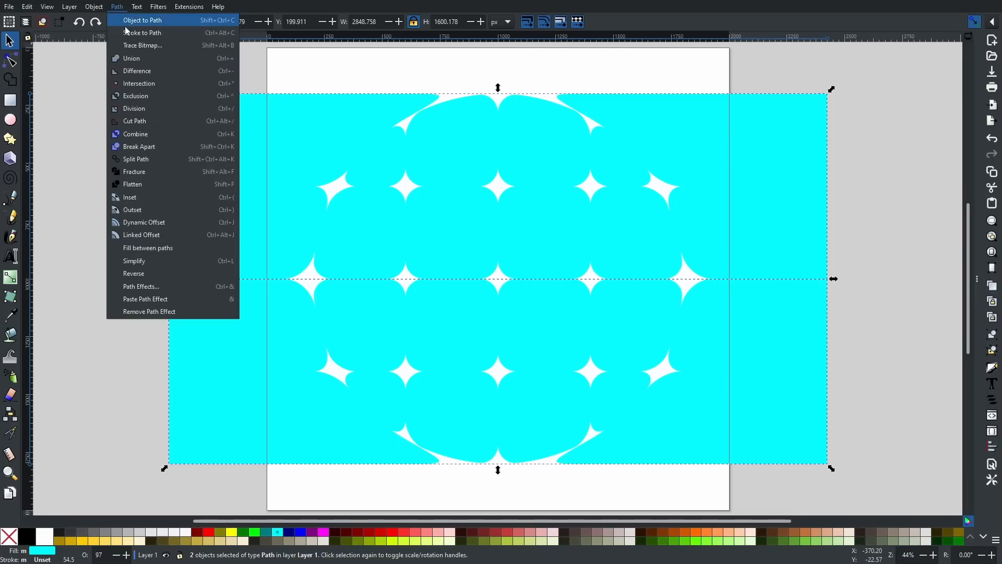
{"action": "left_click", "coordinate": [146, 60]}
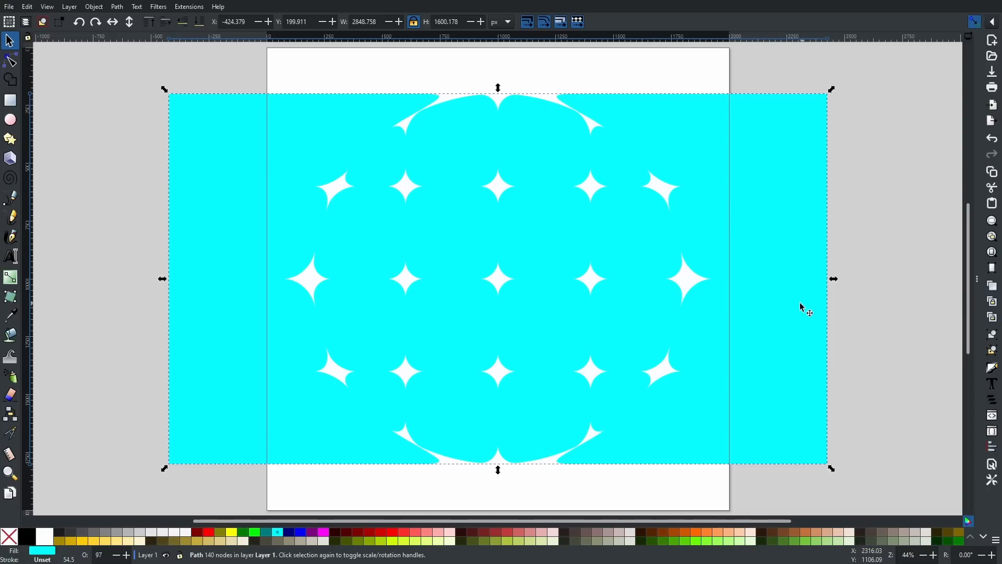
Draw a 2848.758 × 1600 px rectangle covering the entire merged cyan shape and select both objects.
{"action": "left_click", "coordinate": [15, 103]}
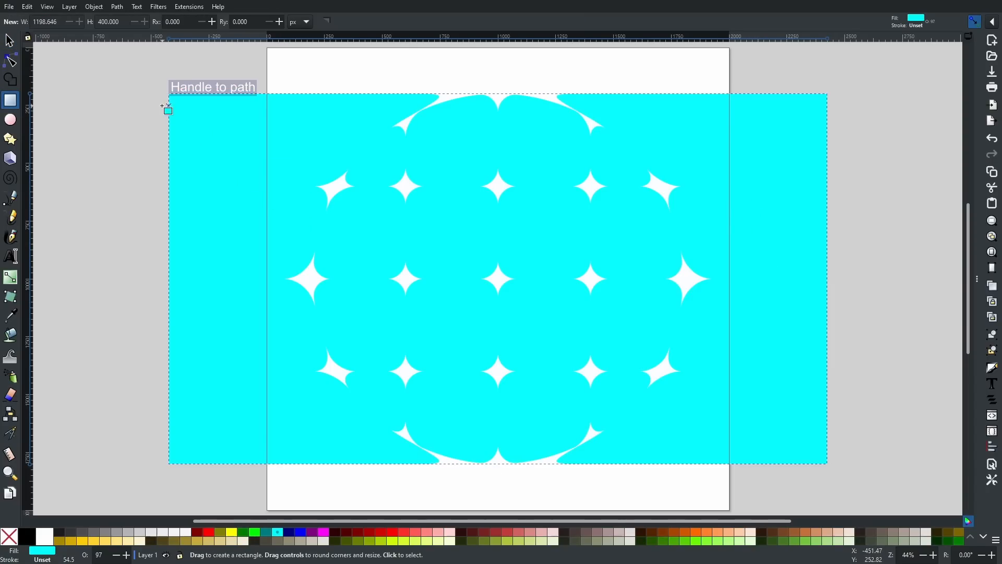
{"action": "left_click_drag", "start_coordinate": [170, 96], "coordinate": [837, 470]}
{"action": "key", "text": "ctrl+shift+c"}
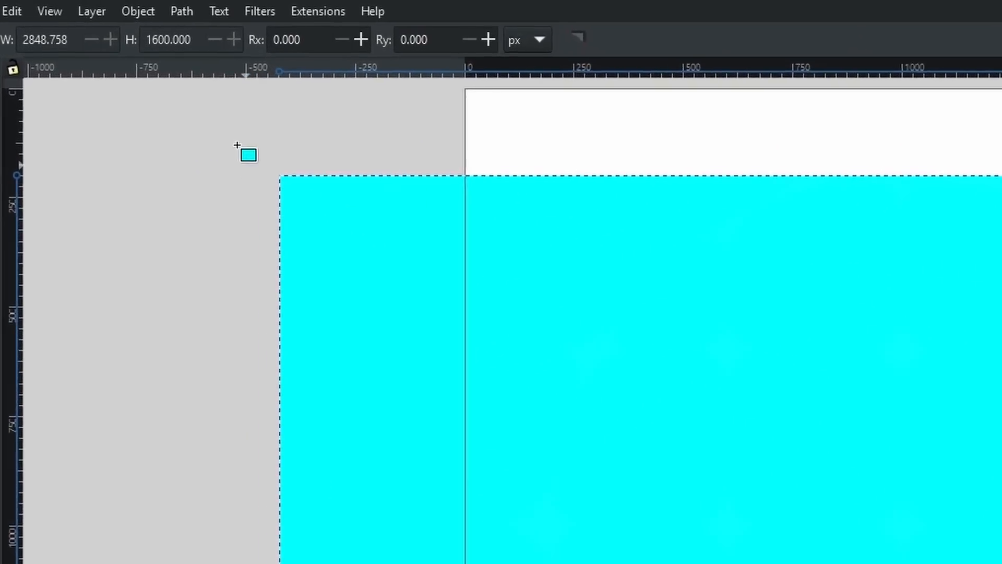
Apply Exclusion to the rectangle and the cyan shape, and fill the resulting star-shaped pieces with black.
{"action": "left_click", "coordinate": [195, 12]}
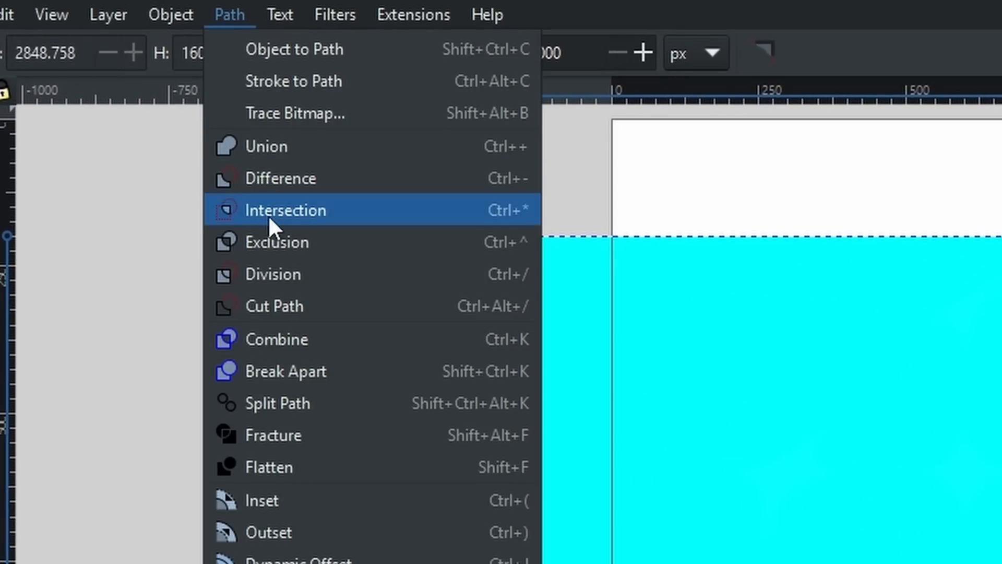
{"action": "left_click", "coordinate": [271, 243]}
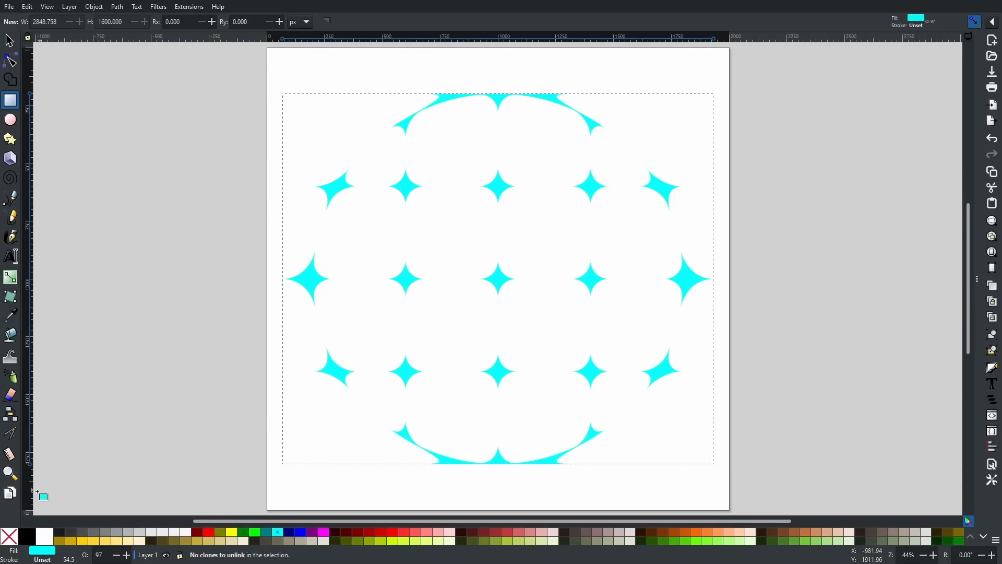
{"action": "left_click", "coordinate": [27, 538]}
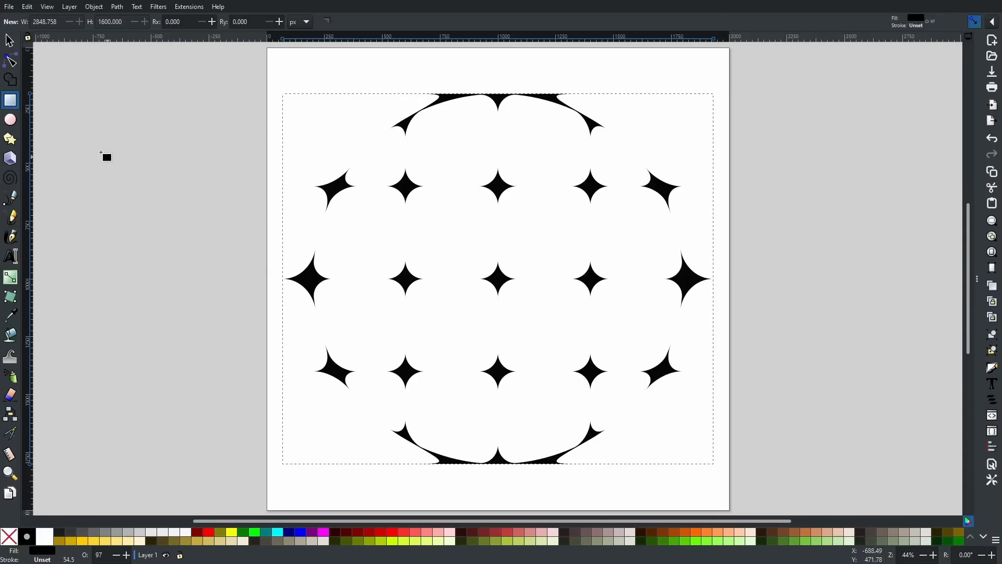
Draw a full circle of about 804 px radius centred on the middle black star.
{"action": "left_click", "coordinate": [12, 121]}
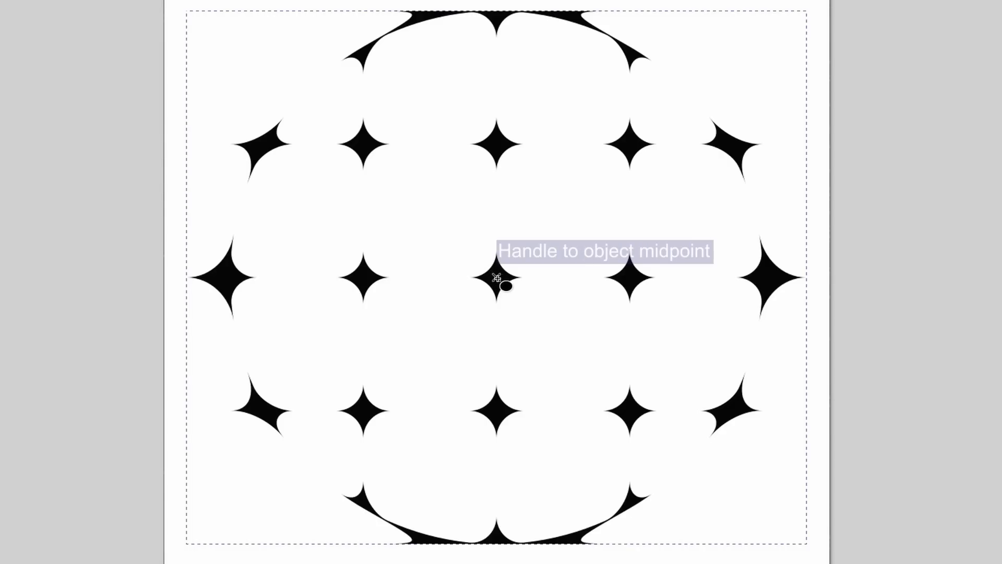
{"action": "left_click_drag", "start_coordinate": [497, 278], "coordinate": [834, 545]}
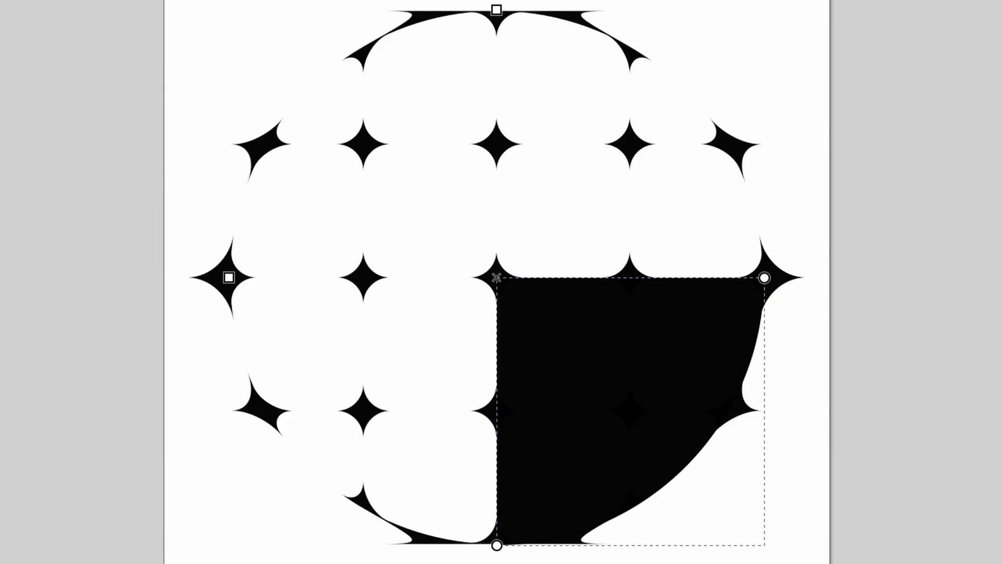
{"action": "key", "text": "ctrl+z"}
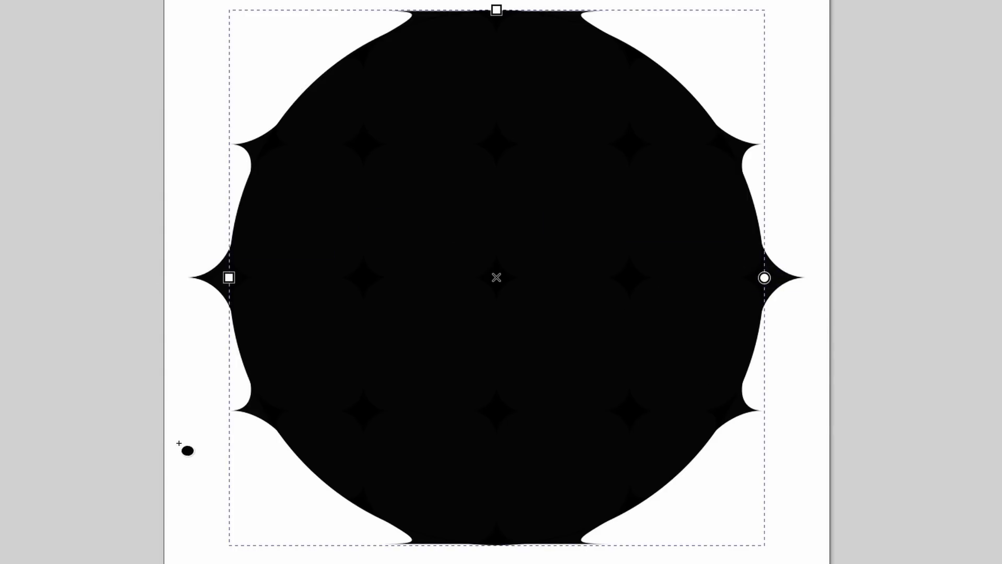
Fill the circle with pale blue, about hue 205 and saturation 11, and set its opacity to 100%.
{"action": "left_click", "coordinate": [45, 536]}
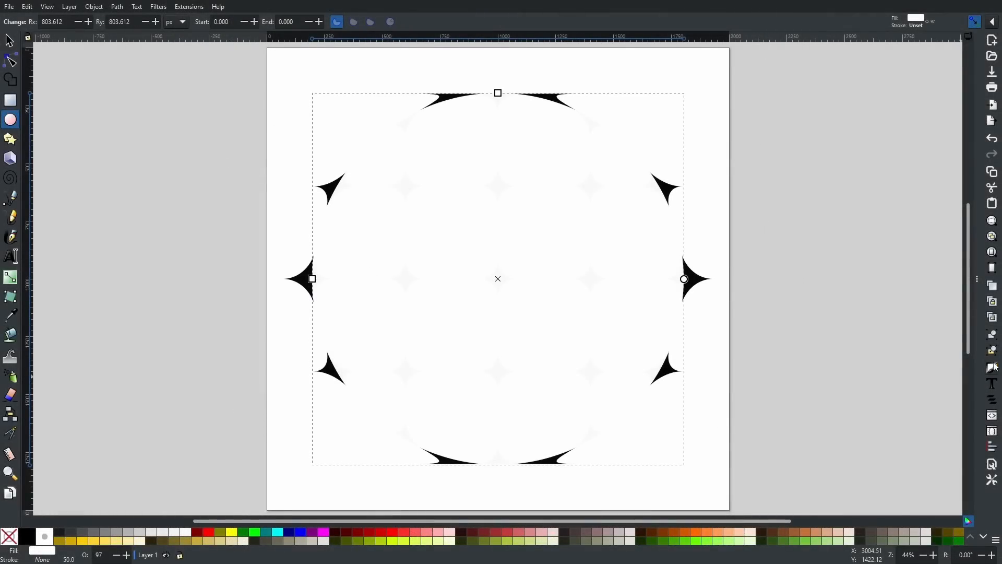
{"action": "left_click", "coordinate": [993, 367]}
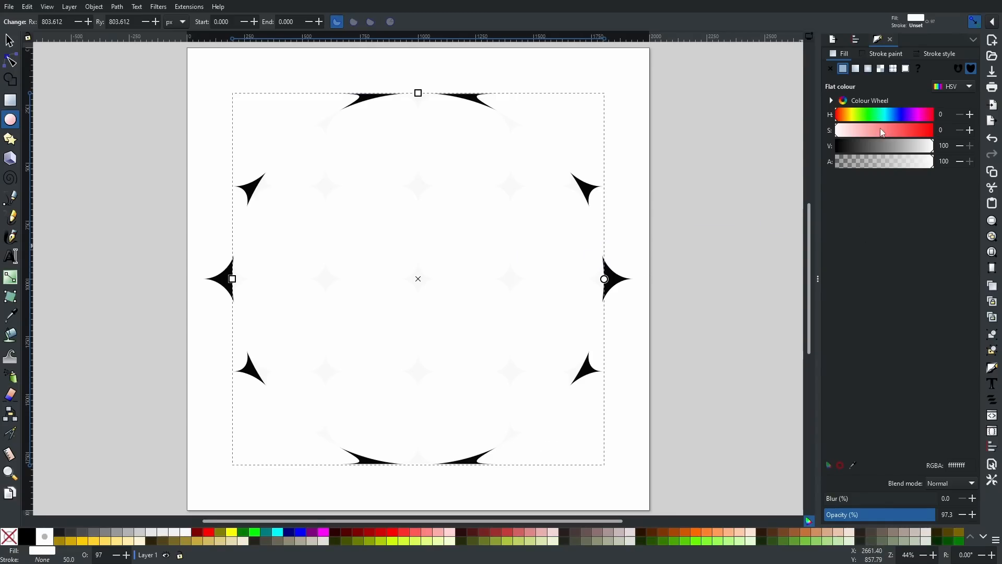
{"action": "left_click", "coordinate": [891, 118]}
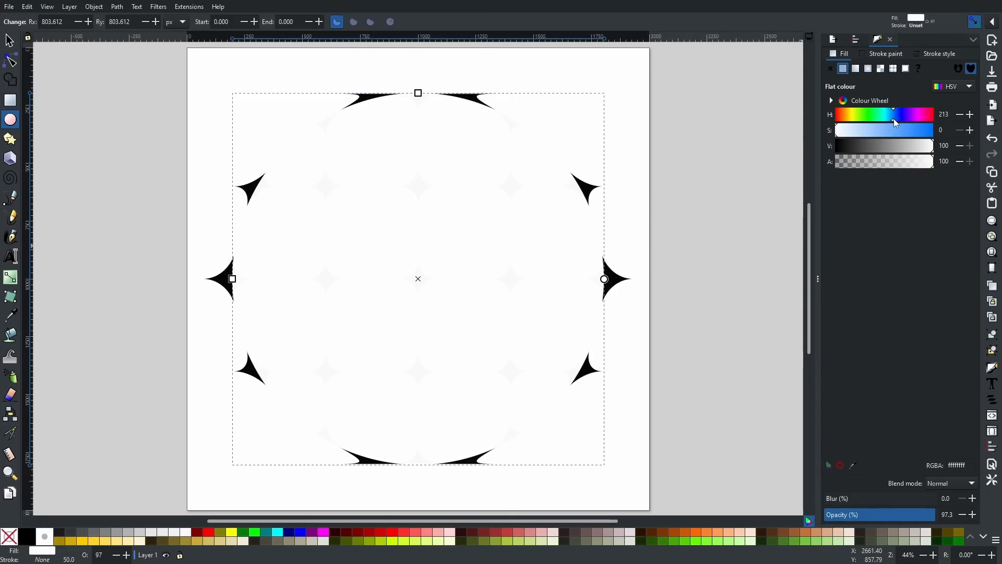
{"action": "left_click_drag", "start_coordinate": [893, 121], "coordinate": [846, 135]}
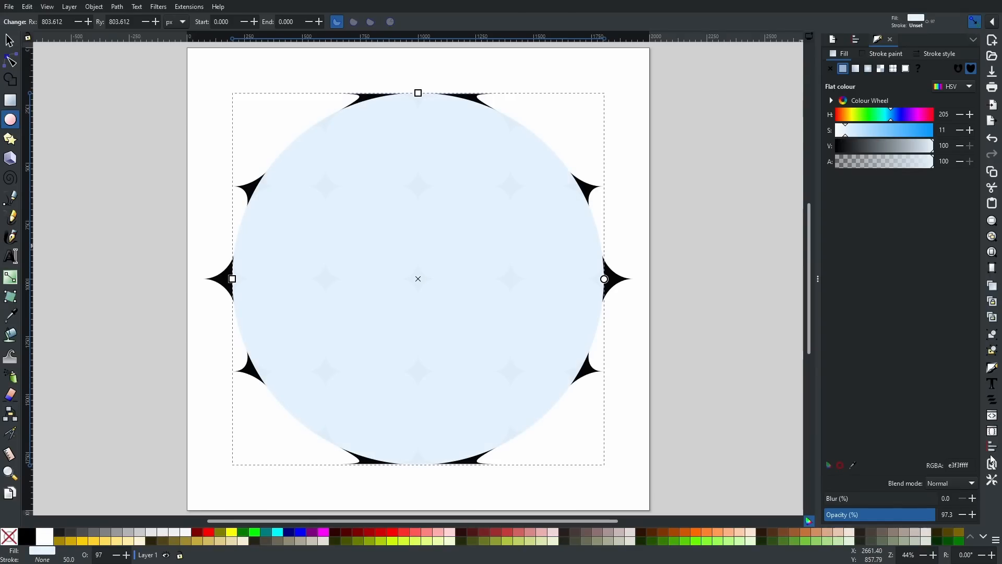
{"action": "left_click_drag", "start_coordinate": [932, 515], "coordinate": [959, 513]}
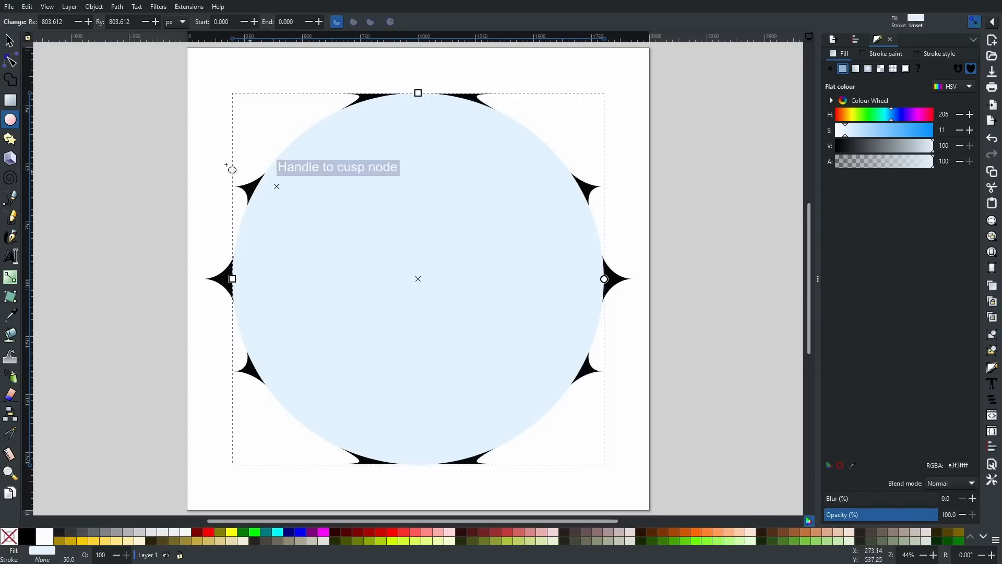
Send the circle behind the black star pattern and lighten its fill to hue 199, saturation 6 (effaff).
{"action": "left_click", "coordinate": [11, 41]}
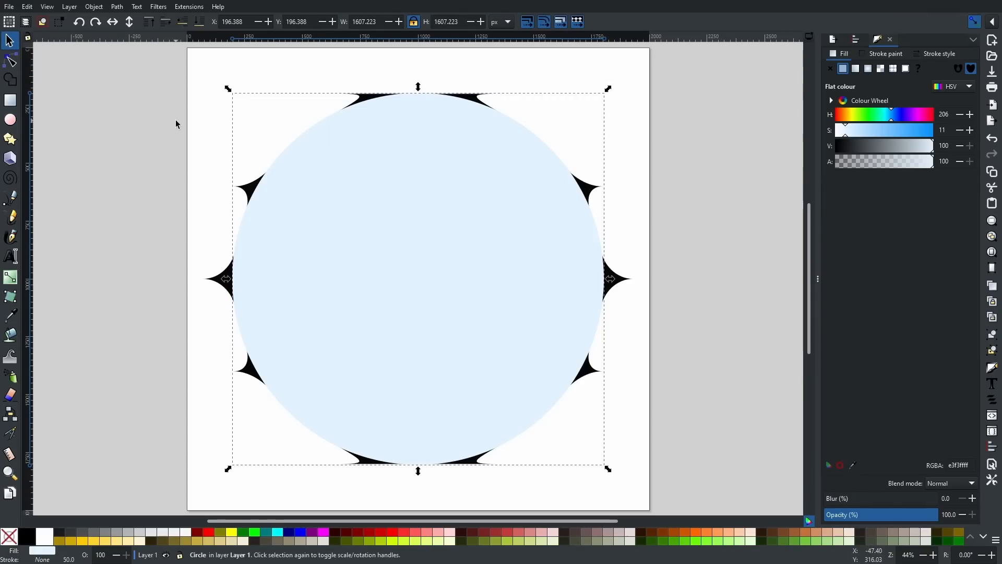
{"action": "left_click", "coordinate": [199, 22]}
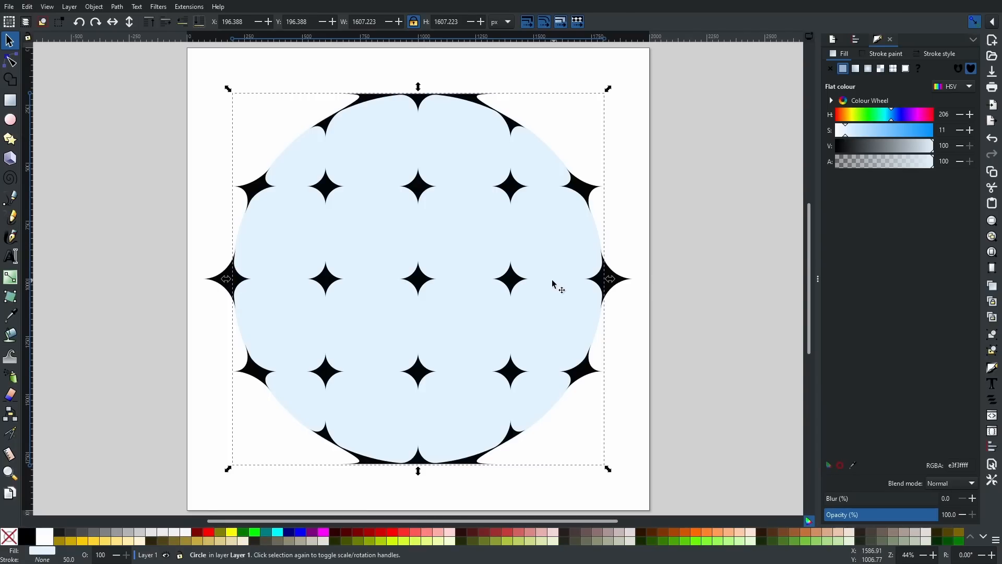
{"action": "left_click_drag", "start_coordinate": [847, 135], "coordinate": [841, 134]}
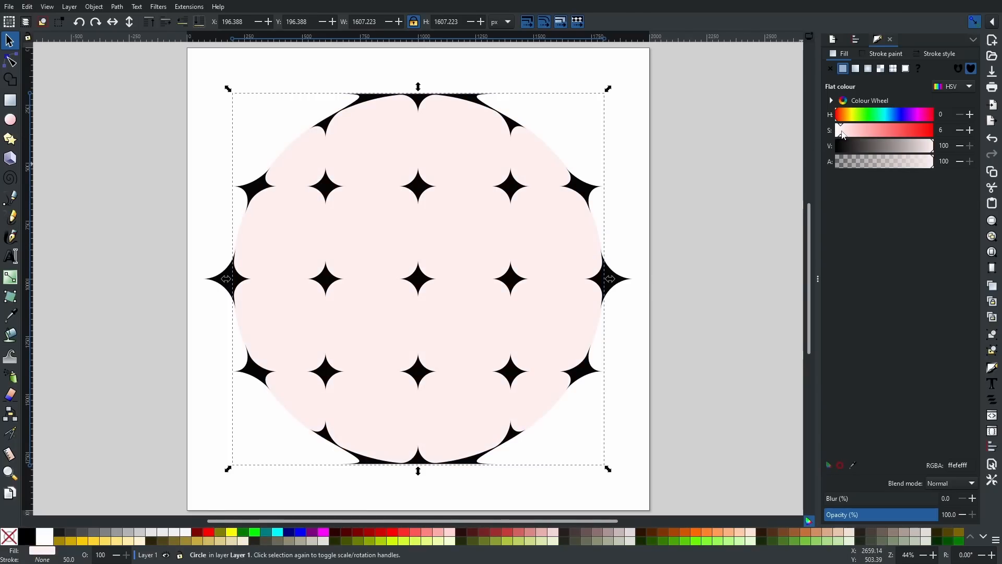
{"action": "left_click", "coordinate": [889, 115]}
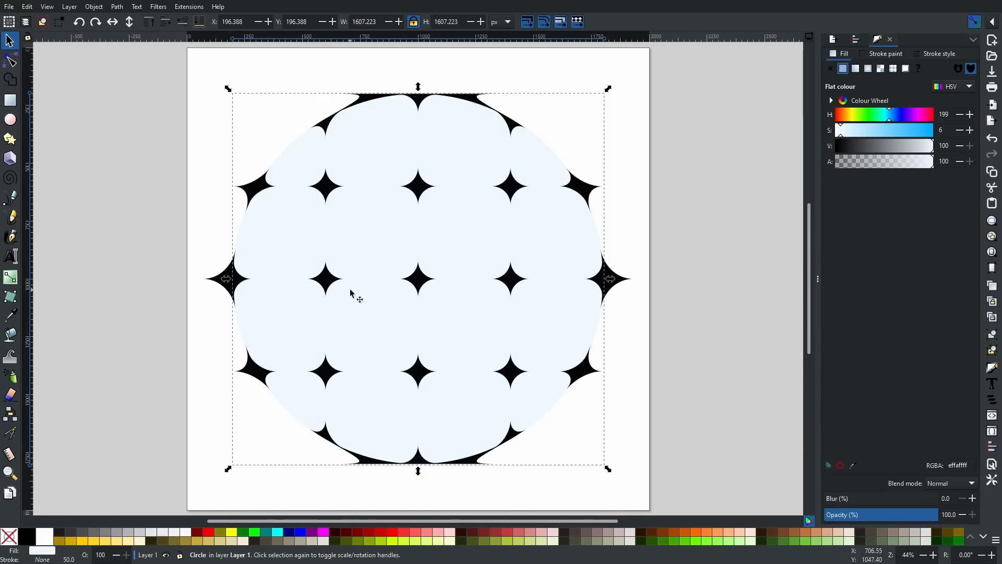
Duplicate the pale blue circle and fill the copy with dark navy, hue 217, saturation 100, value 13 (000c20ff).
{"action": "right_click", "coordinate": [276, 240]}
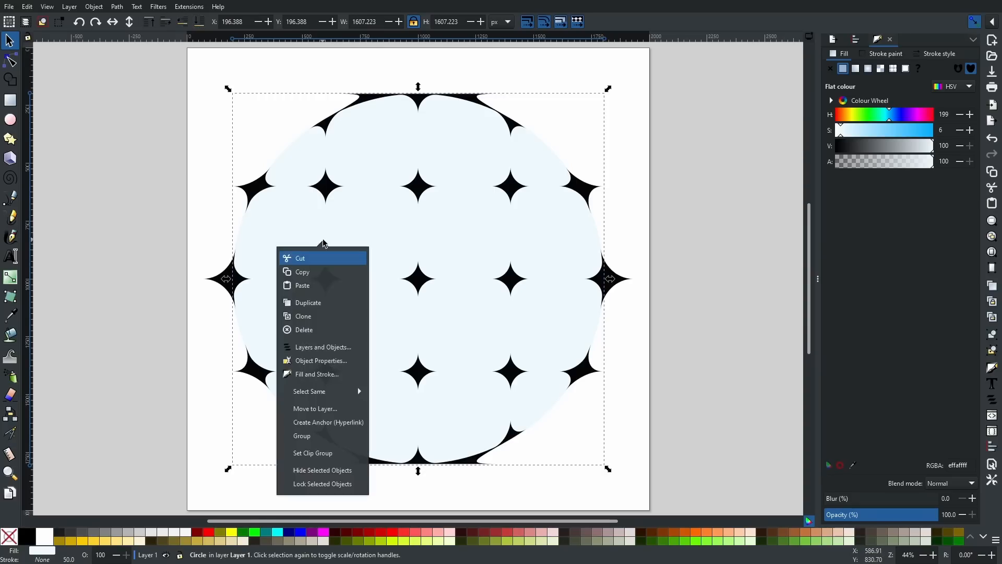
{"action": "left_click", "coordinate": [310, 303]}
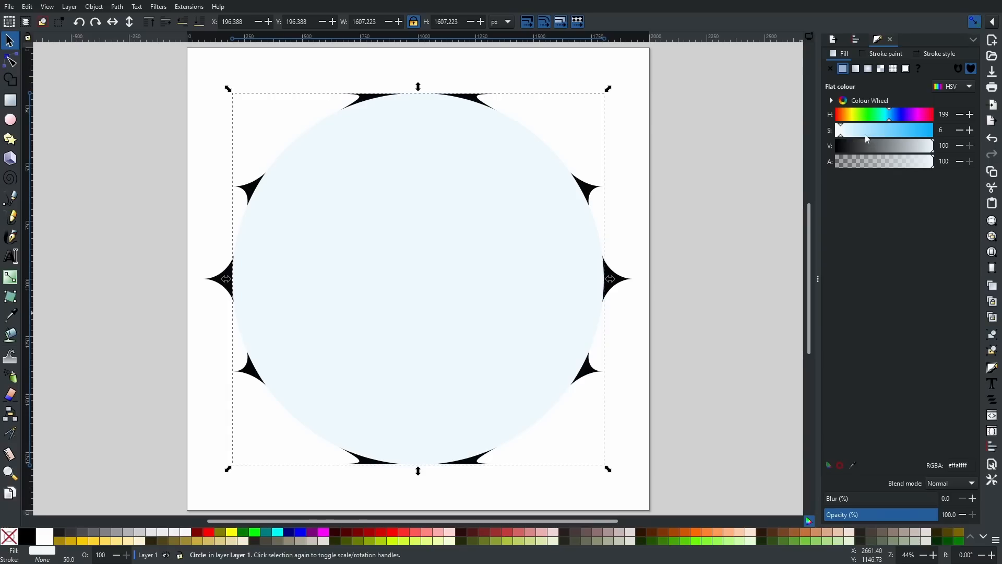
{"action": "left_click", "coordinate": [895, 122]}
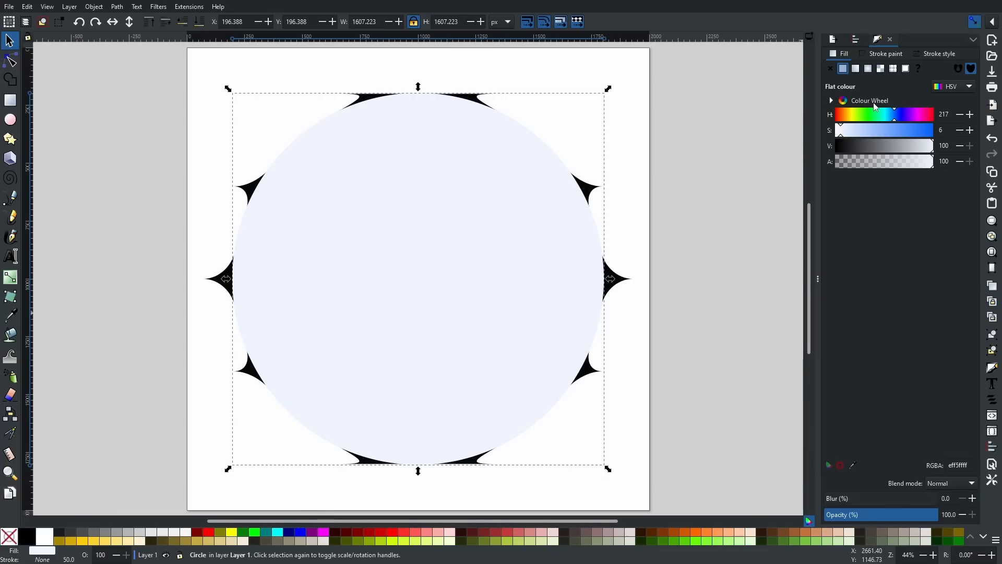
{"action": "left_click", "coordinate": [878, 134]}
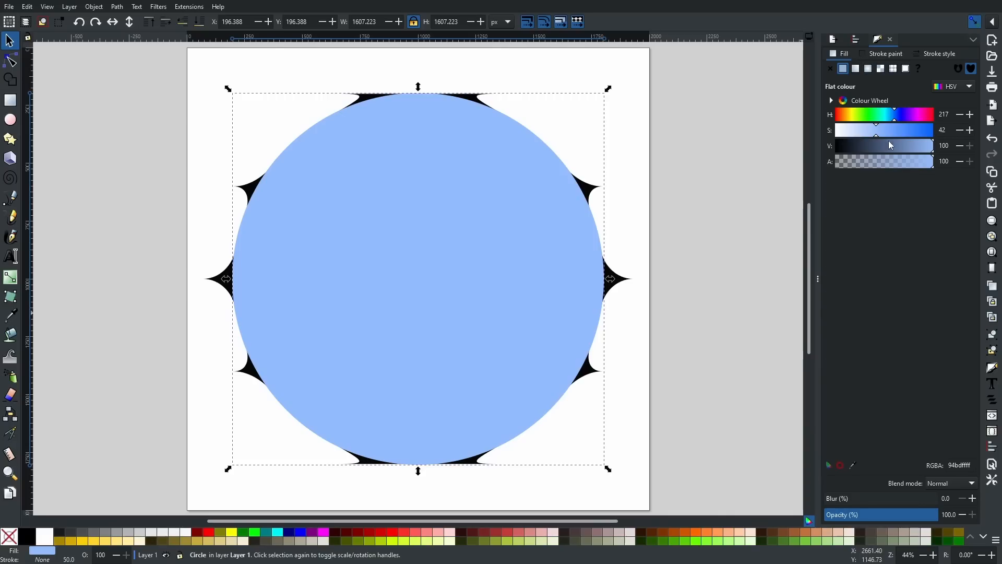
{"action": "left_click_drag", "start_coordinate": [891, 145], "coordinate": [850, 144]}
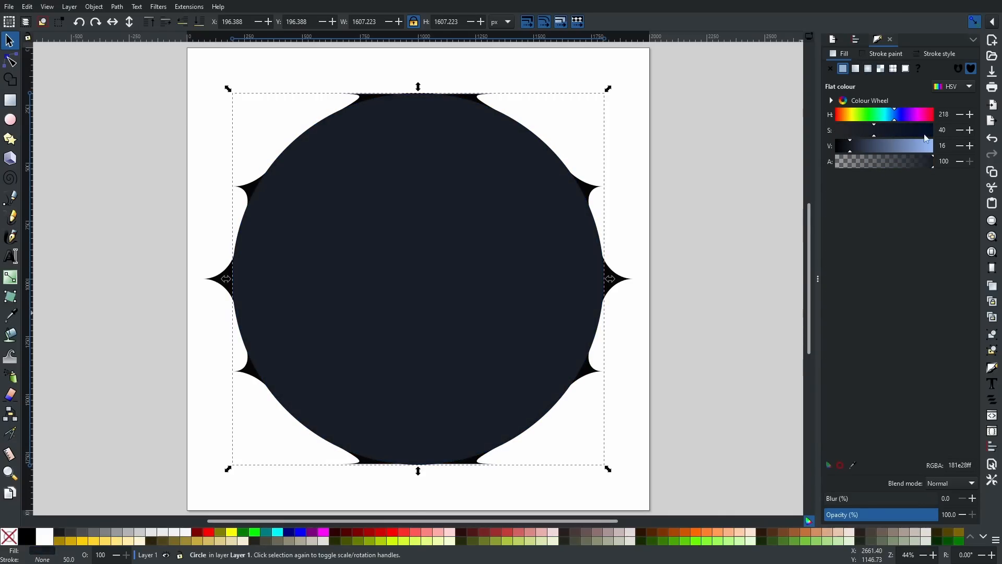
{"action": "left_click_drag", "start_coordinate": [926, 135], "coordinate": [934, 136]}
{"action": "left_click_drag", "start_coordinate": [850, 149], "coordinate": [850, 154]}
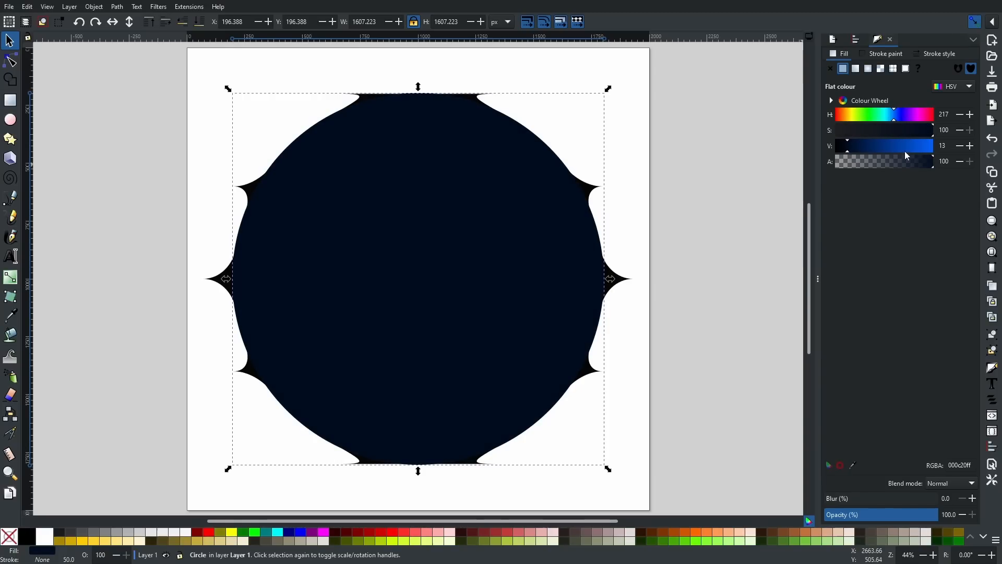
Give the navy circle a radial gradient running from a transparent centre to a navy edge, and stretch its vertical radius above the page.
{"action": "left_click", "coordinate": [871, 73]}
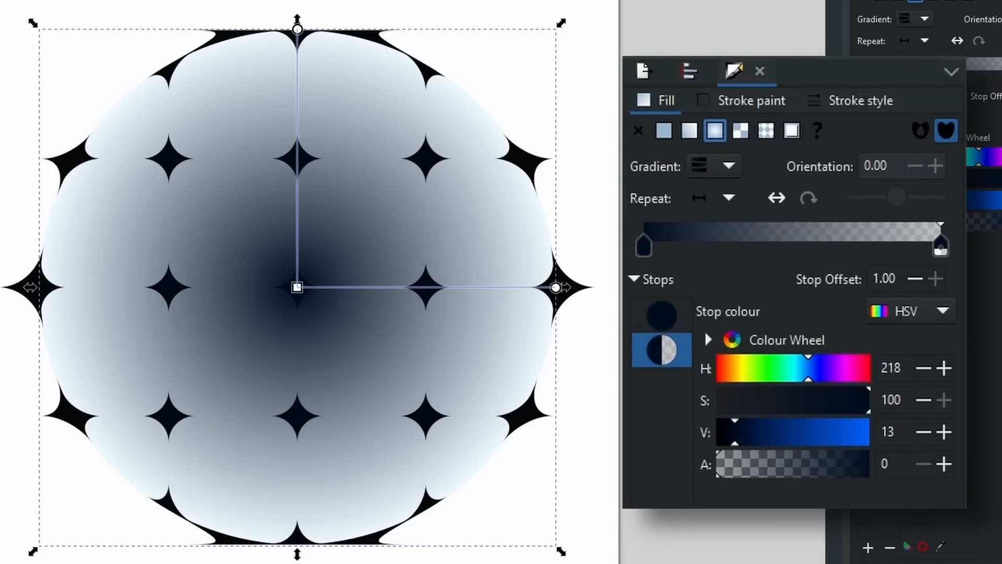
{"action": "left_click", "coordinate": [957, 43]}
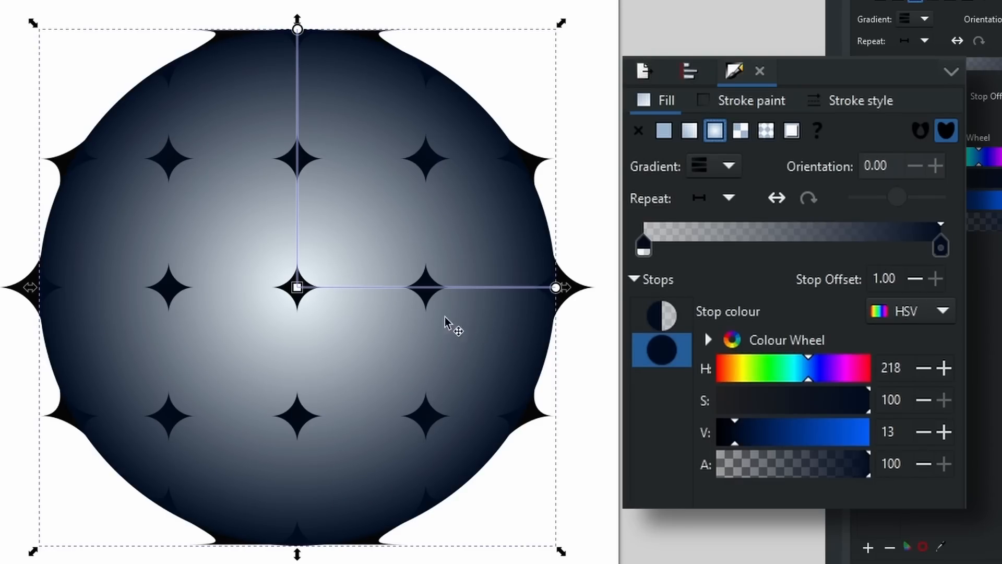
{"action": "scroll", "coordinate": [412, 215], "scroll_direction": "down", "scroll_amount": 1, "text": "ctrl"}
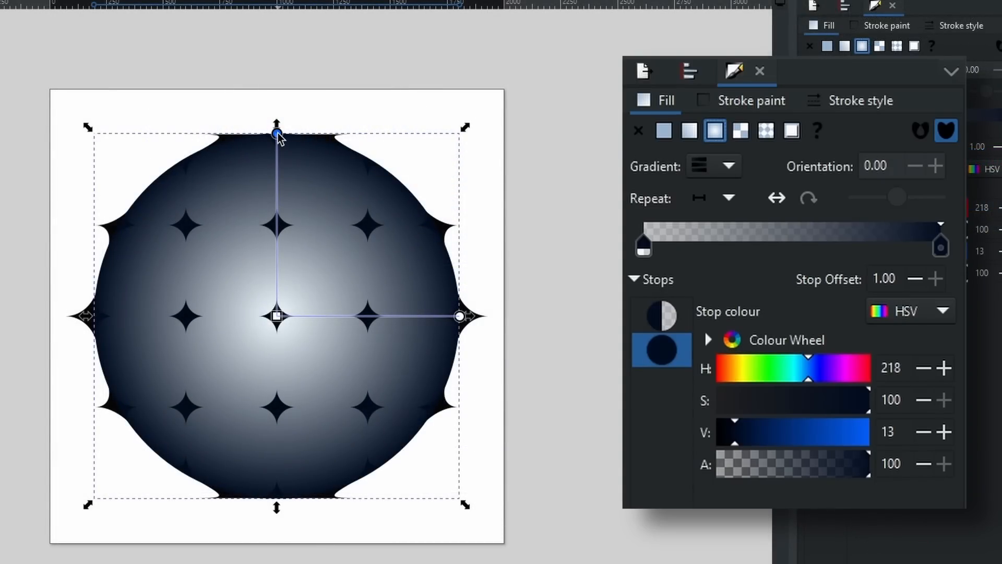
{"action": "mouse_move", "coordinate": [280, 137]}
{"action": "left_mouse_down"}
{"action": "mouse_move", "coordinate": [292, 24]}
{"action": "mouse_move", "coordinate": [294, 41]}
{"action": "mouse_move", "coordinate": [302, 23]}
{"action": "left_mouse_up"}
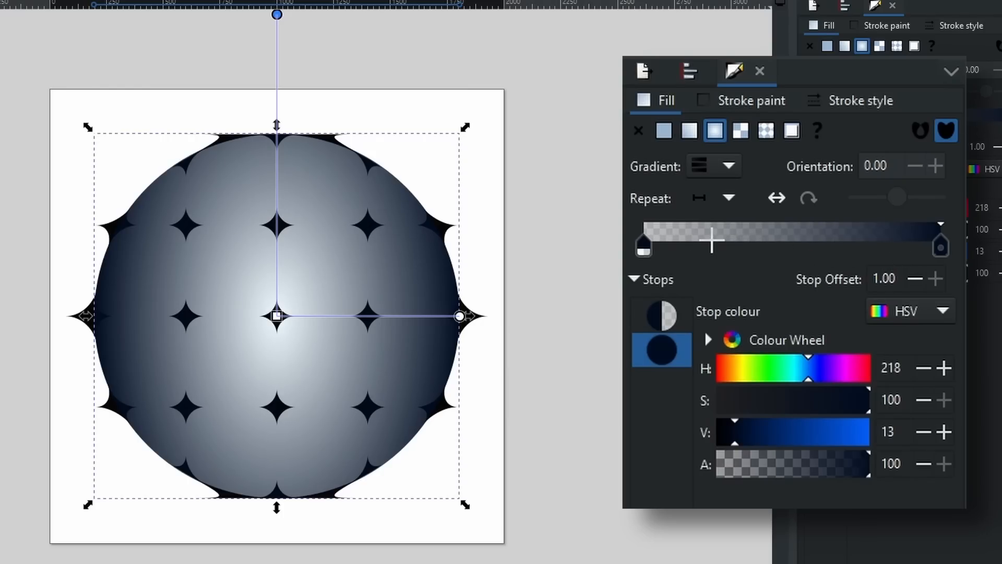
Extend the gradient's horizontal radius slightly beyond the circle and set the transparent stop's offset to 0.42.
{"action": "left_click", "coordinate": [645, 248]}
{"action": "mouse_move", "coordinate": [646, 253]}
{"action": "left_mouse_down"}
{"action": "mouse_move", "coordinate": [766, 255]}
{"action": "mouse_move", "coordinate": [851, 273]}
{"action": "mouse_move", "coordinate": [816, 282]}
{"action": "mouse_move", "coordinate": [826, 289]}
{"action": "left_mouse_up"}
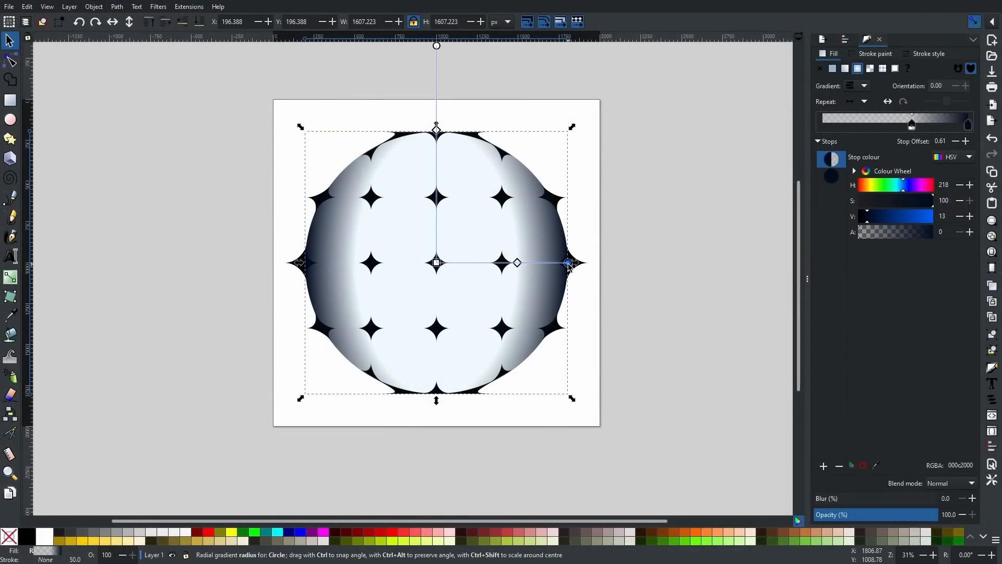
{"action": "left_click_drag", "start_coordinate": [569, 263], "coordinate": [598, 270]}
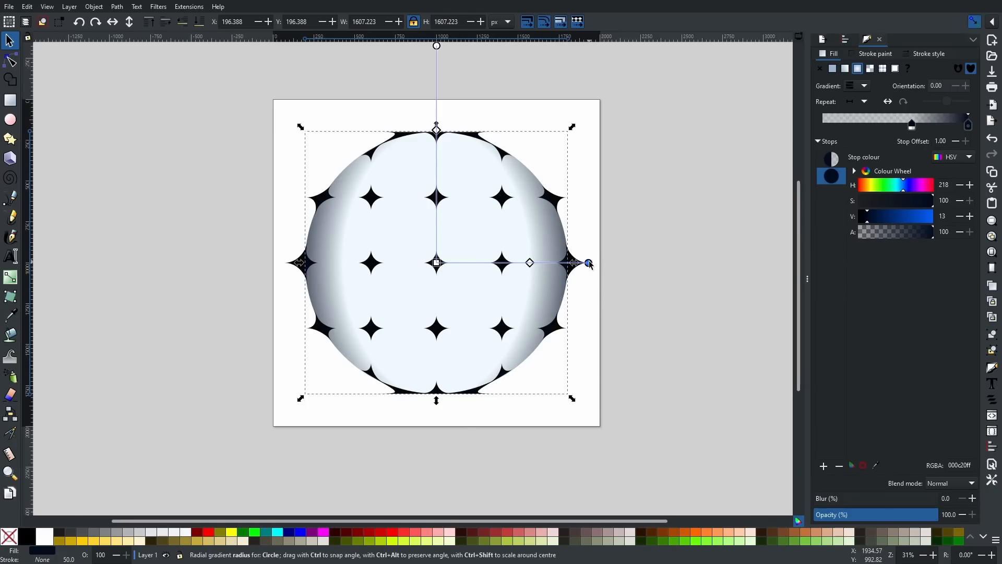
{"action": "left_click_drag", "start_coordinate": [587, 263], "coordinate": [595, 267]}
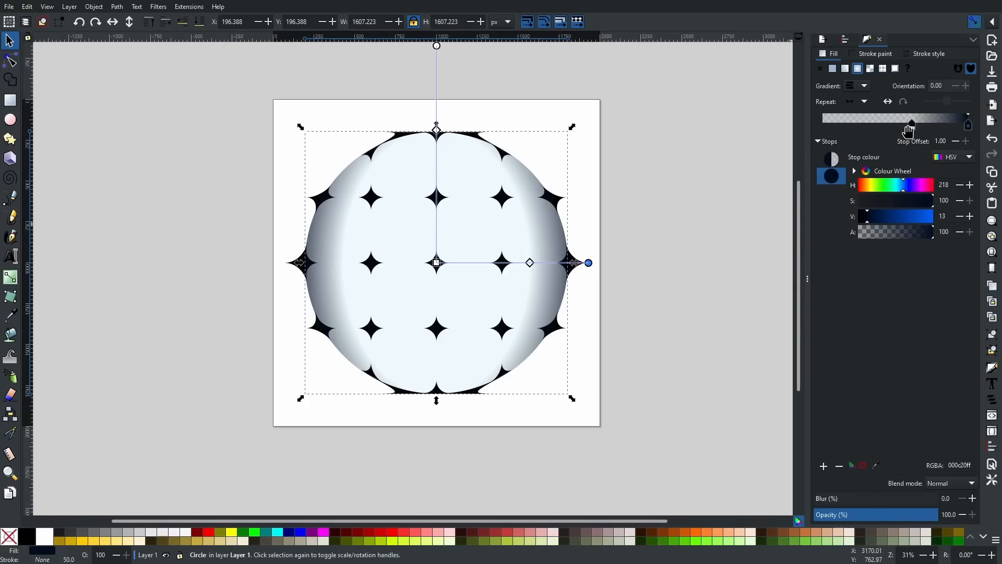
{"action": "mouse_move", "coordinate": [913, 127]}
{"action": "left_mouse_down"}
{"action": "mouse_move", "coordinate": [871, 126]}
{"action": "mouse_move", "coordinate": [911, 127]}
{"action": "mouse_move", "coordinate": [885, 137]}
{"action": "left_mouse_up"}
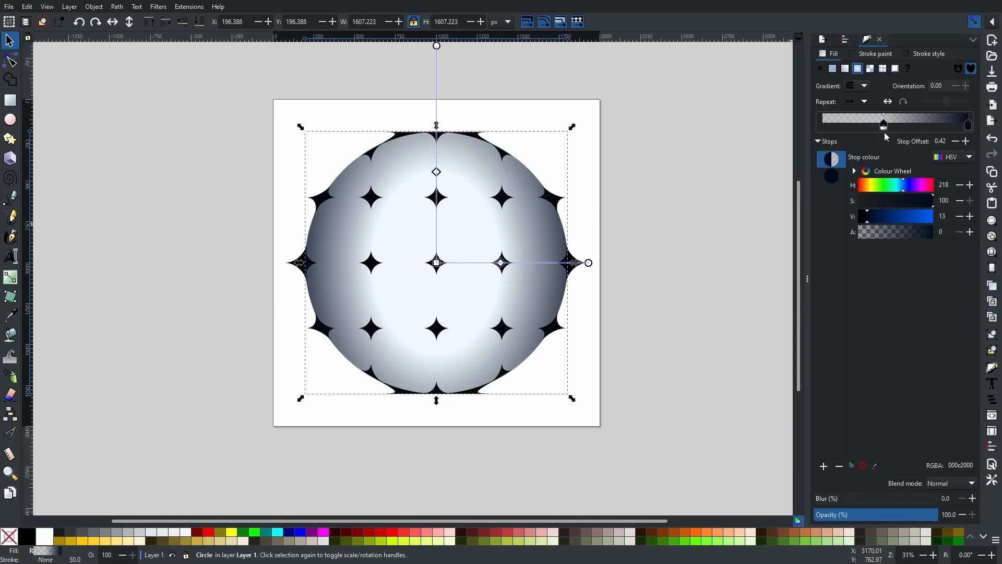
Stretch the gradient's vertical radius farther above the page and snap its horizontal radius handle to the page border.
{"action": "scroll", "coordinate": [571, 99], "scroll_direction": "down", "scroll_amount": 1}
{"action": "left_click_drag", "start_coordinate": [560, 118], "coordinate": [532, 246]}
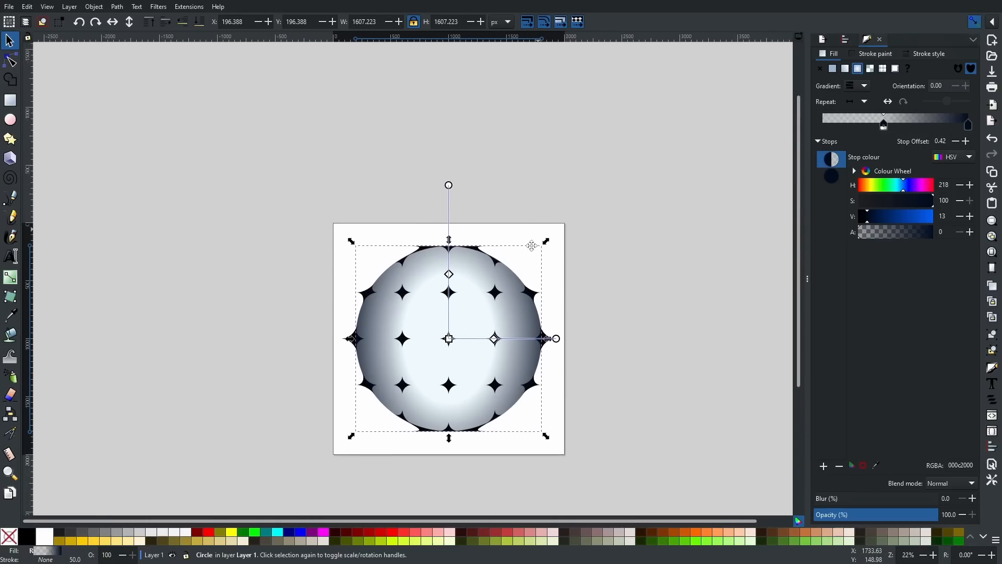
{"action": "left_click_drag", "start_coordinate": [436, 203], "coordinate": [445, 147]}
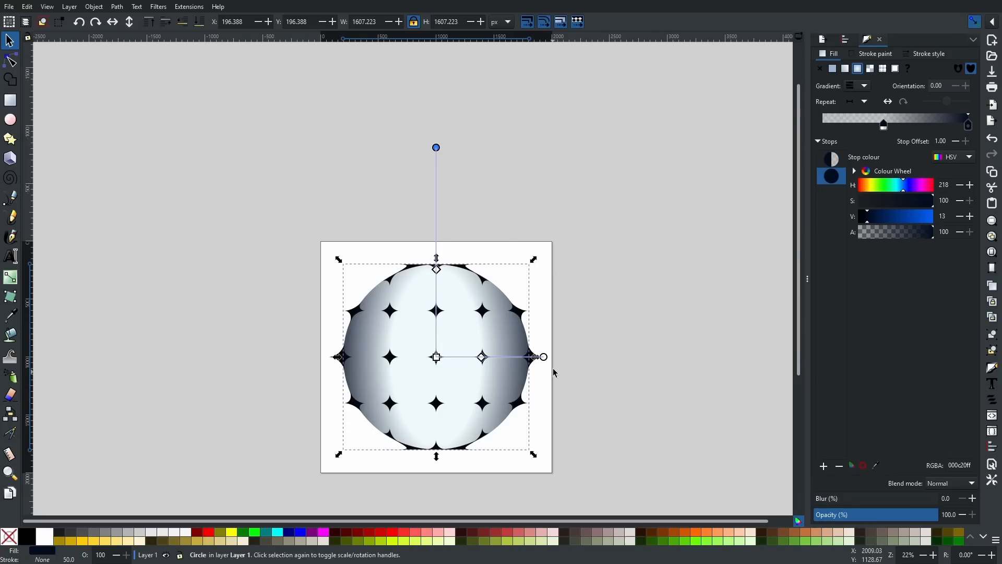
{"action": "left_click_drag", "start_coordinate": [544, 356], "coordinate": [557, 363]}
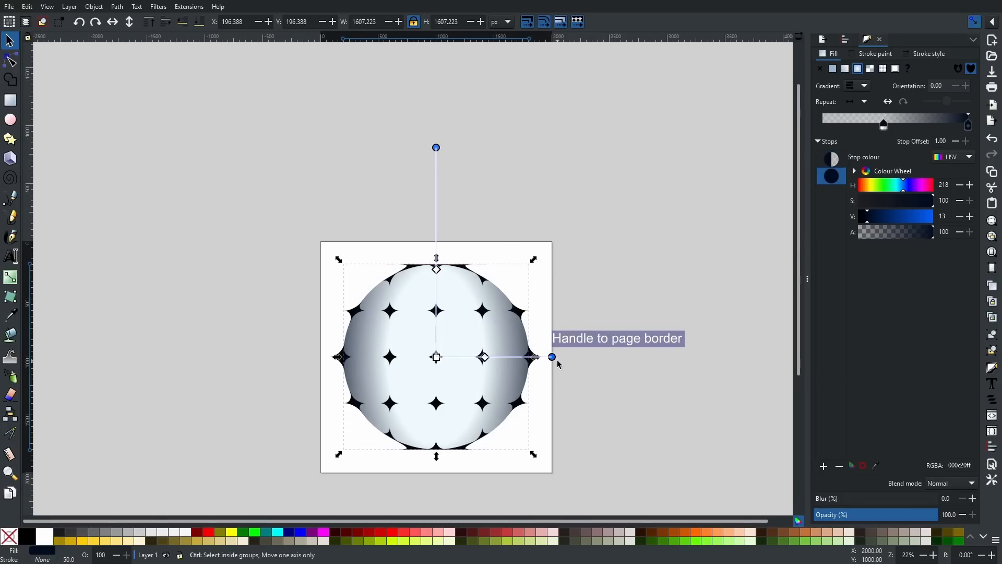
{"action": "scroll", "coordinate": [553, 371], "scroll_direction": "down", "scroll_amount": 2}
{"action": "scroll", "coordinate": [546, 374], "scroll_direction": "up", "scroll_amount": 1}
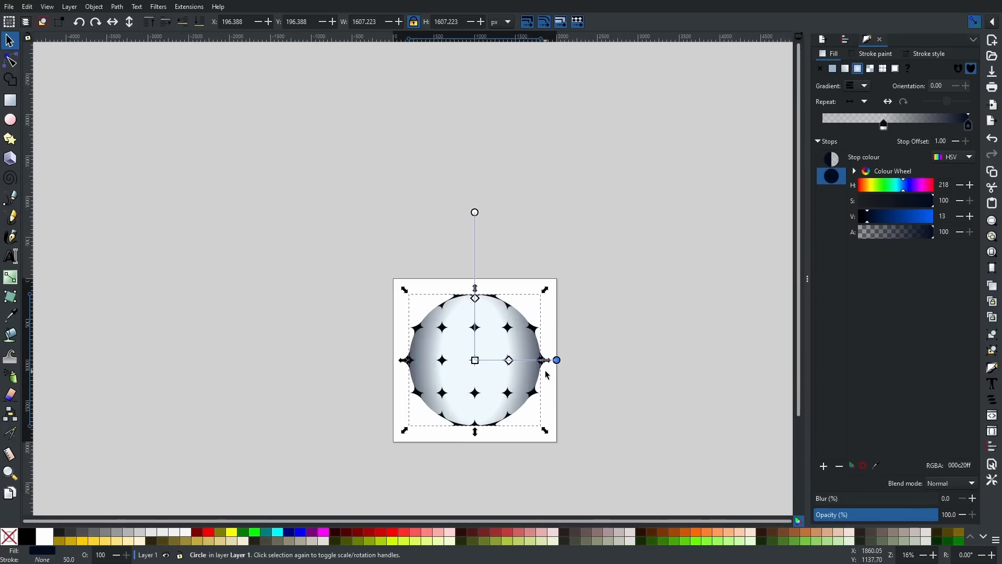
{"action": "scroll", "coordinate": [546, 374], "scroll_direction": "up", "scroll_amount": 2}
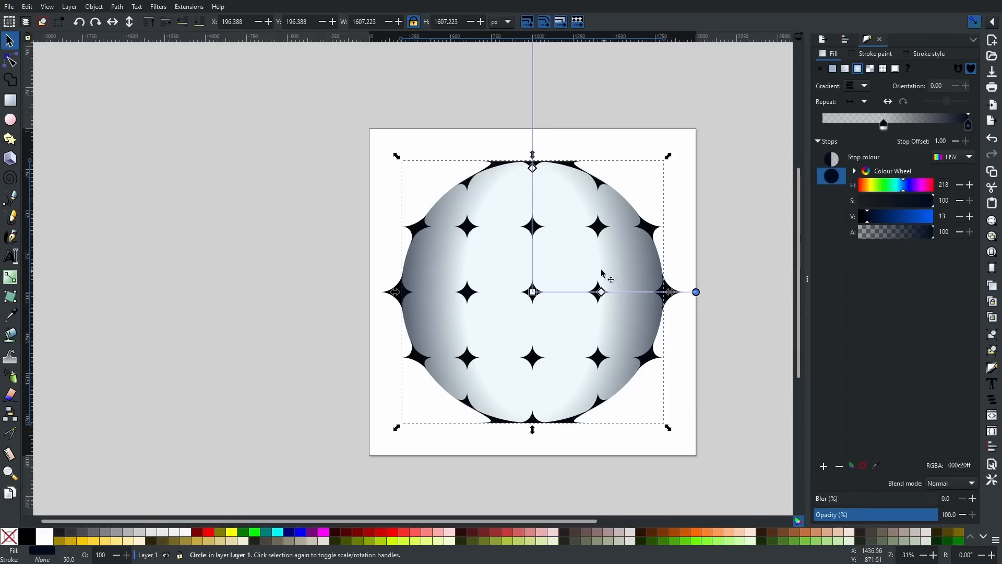
Duplicate the gradient circle, fill the copy with black, send it behind everything and blur it by 34.4%.
{"action": "left_click", "coordinate": [569, 249]}
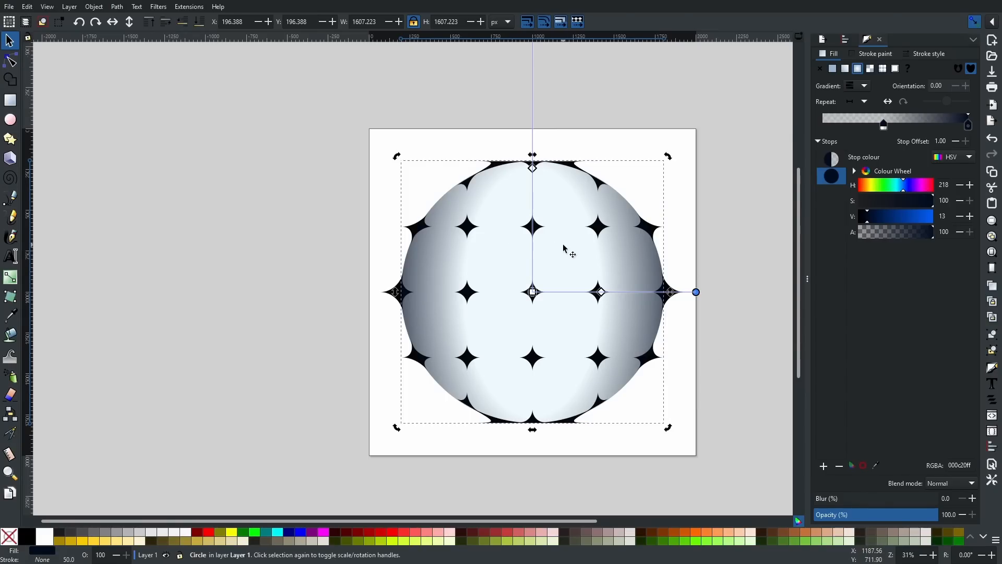
{"action": "right_click", "coordinate": [560, 254]}
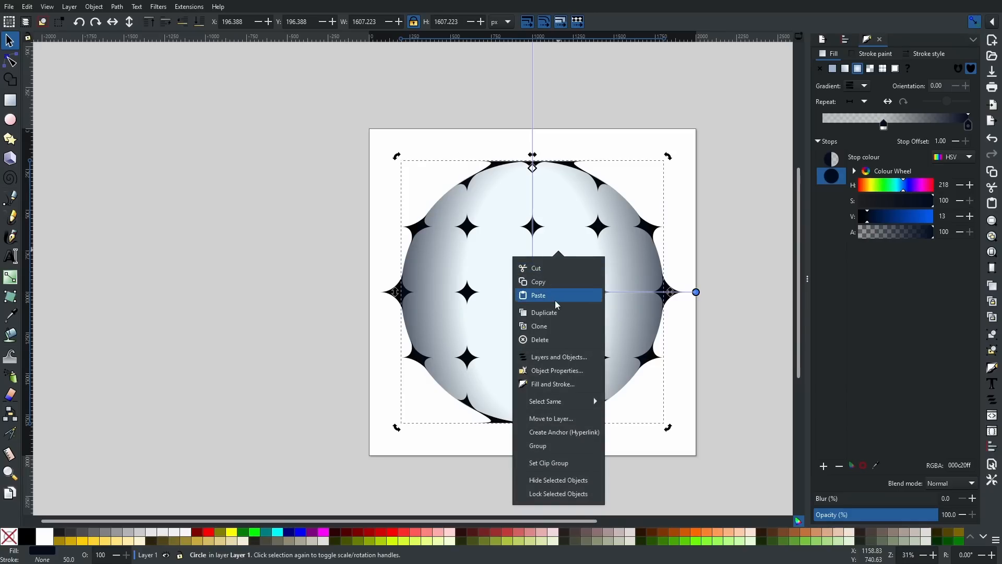
{"action": "left_click", "coordinate": [559, 317]}
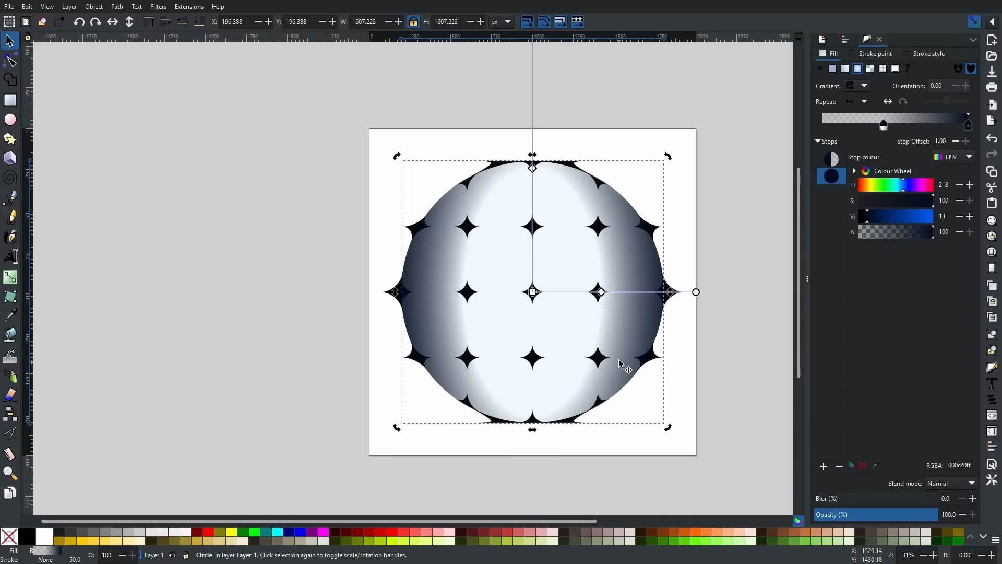
{"action": "left_click", "coordinate": [30, 538]}
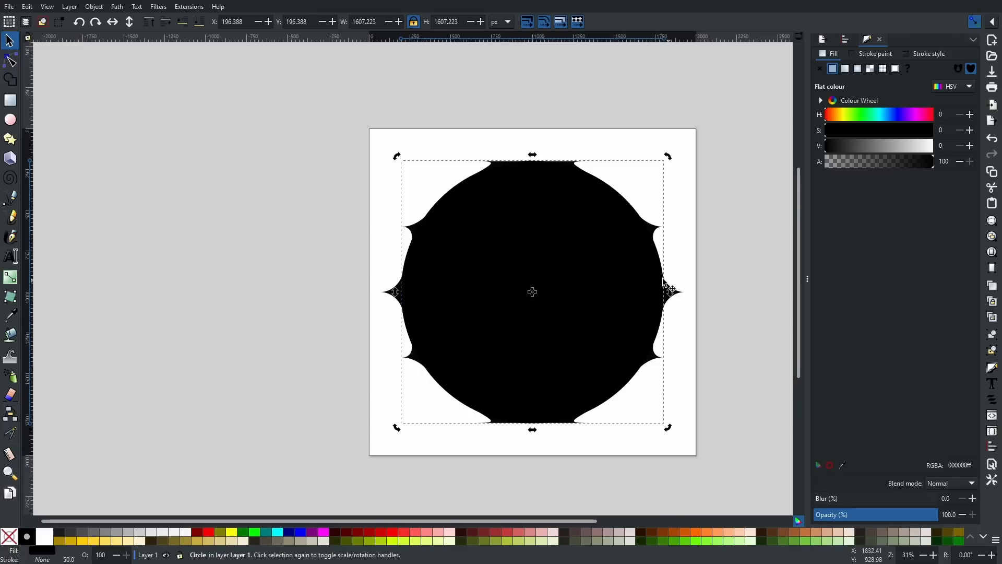
{"action": "left_click", "coordinate": [199, 25]}
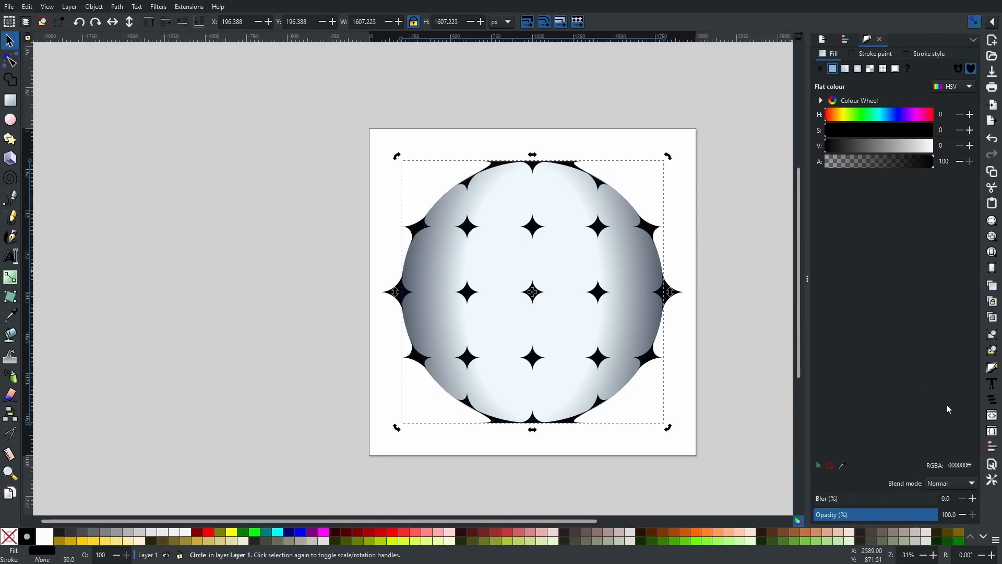
{"action": "left_click_drag", "start_coordinate": [836, 501], "coordinate": [857, 506]}
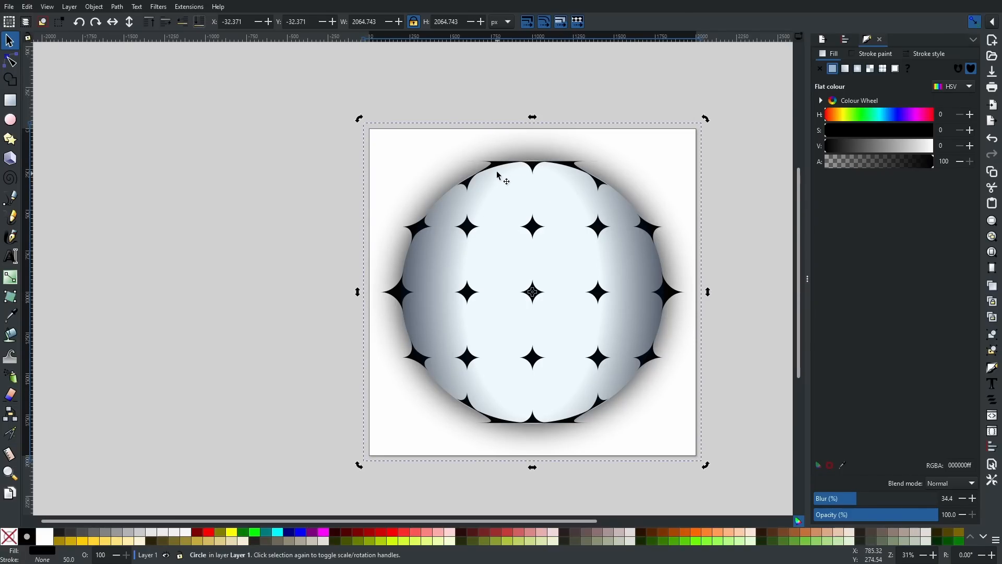
Stretch the black star pattern's height symmetrically to about 1607.4 px so its flat edges align with the circle's upper and lower edges.
{"action": "scroll", "coordinate": [497, 172], "scroll_direction": "up", "scroll_amount": 5}
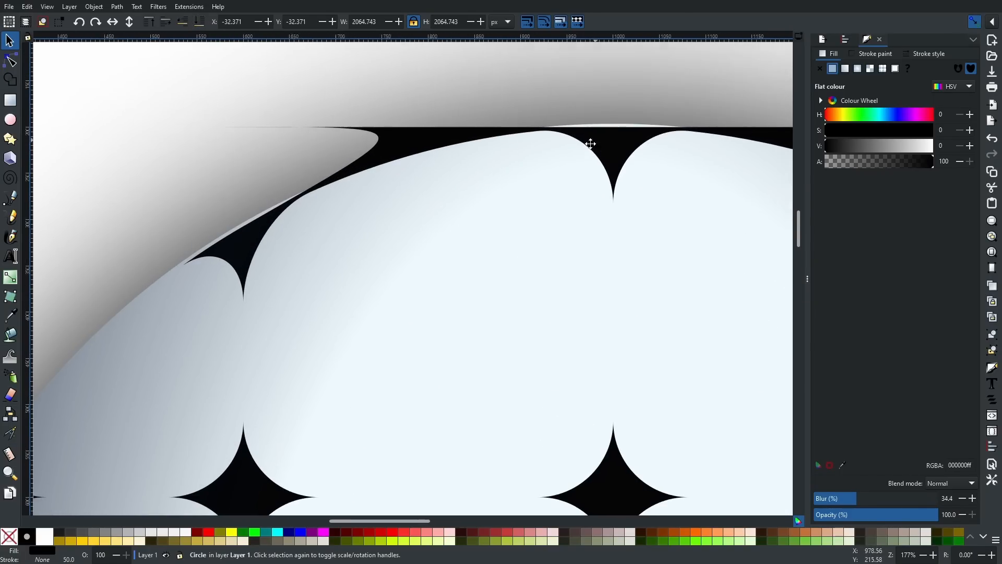
{"action": "left_click_drag", "start_coordinate": [591, 143], "coordinate": [441, 188]}
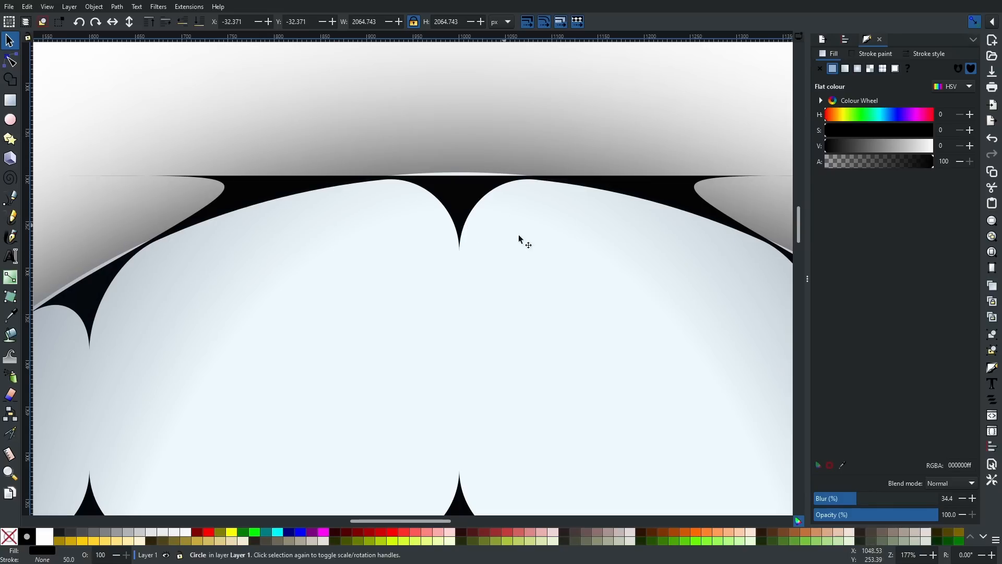
{"action": "left_click_drag", "start_coordinate": [600, 262], "coordinate": [468, 249]}
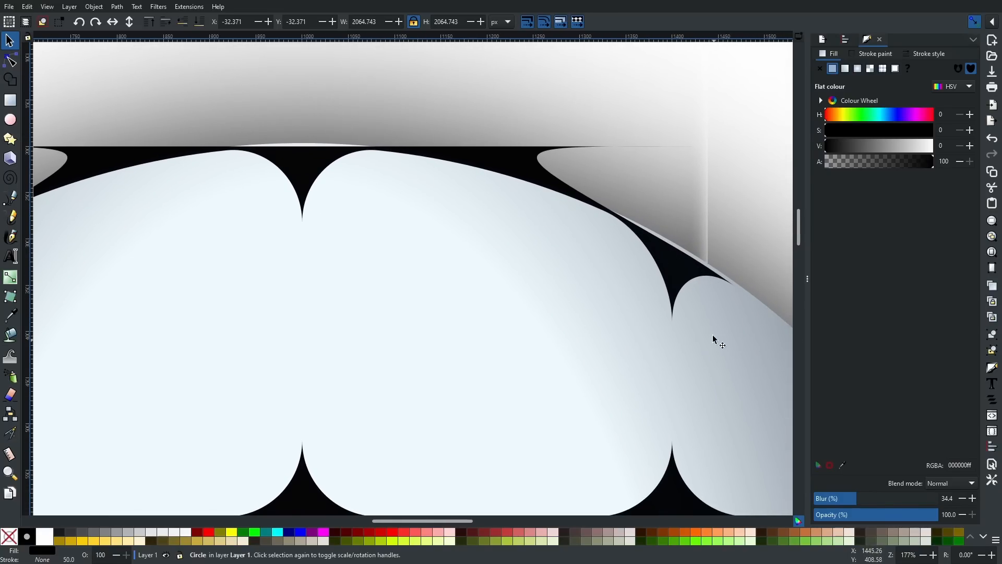
{"action": "left_click_drag", "start_coordinate": [414, 198], "coordinate": [445, 224]}
{"action": "left_click", "coordinate": [400, 186]}
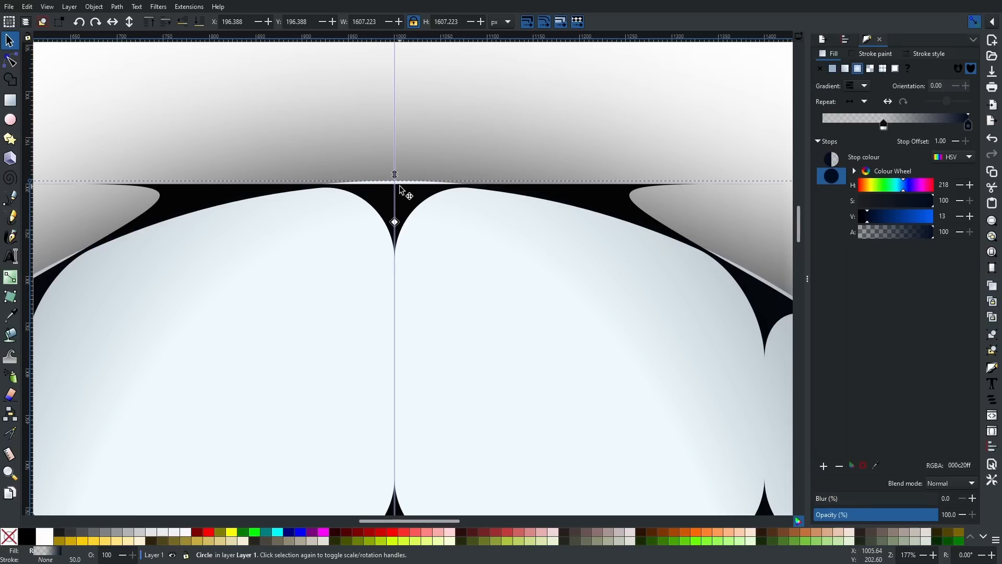
{"action": "left_click", "coordinate": [396, 202]}
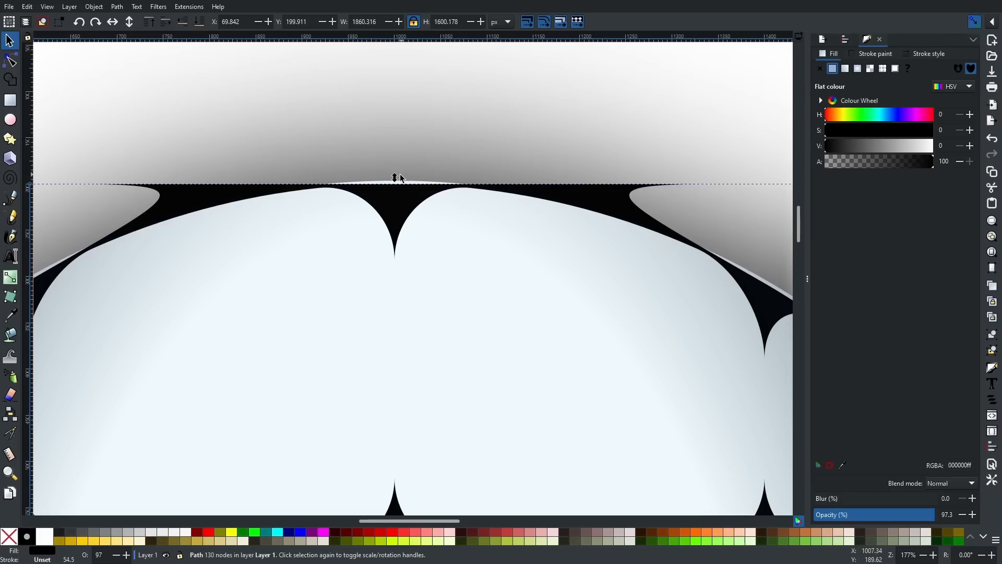
{"action": "left_click_drag", "start_coordinate": [395, 179], "coordinate": [396, 175]}
{"action": "scroll", "coordinate": [597, 335], "scroll_direction": "down", "scroll_amount": 20}
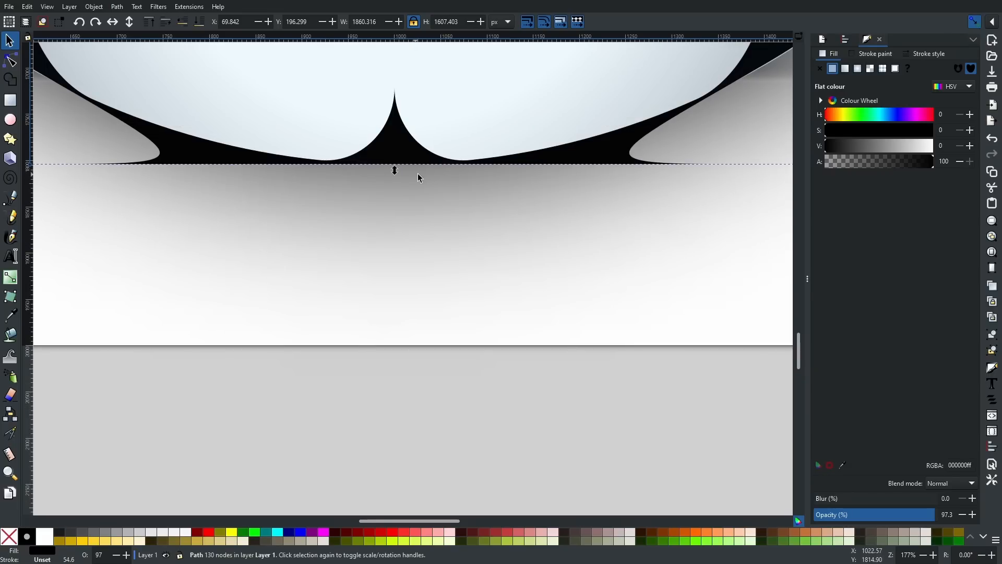
{"action": "scroll", "coordinate": [543, 148], "scroll_direction": "down", "scroll_amount": 3, "text": "ctrl"}
{"action": "scroll", "coordinate": [554, 114], "scroll_direction": "up", "scroll_amount": 10}
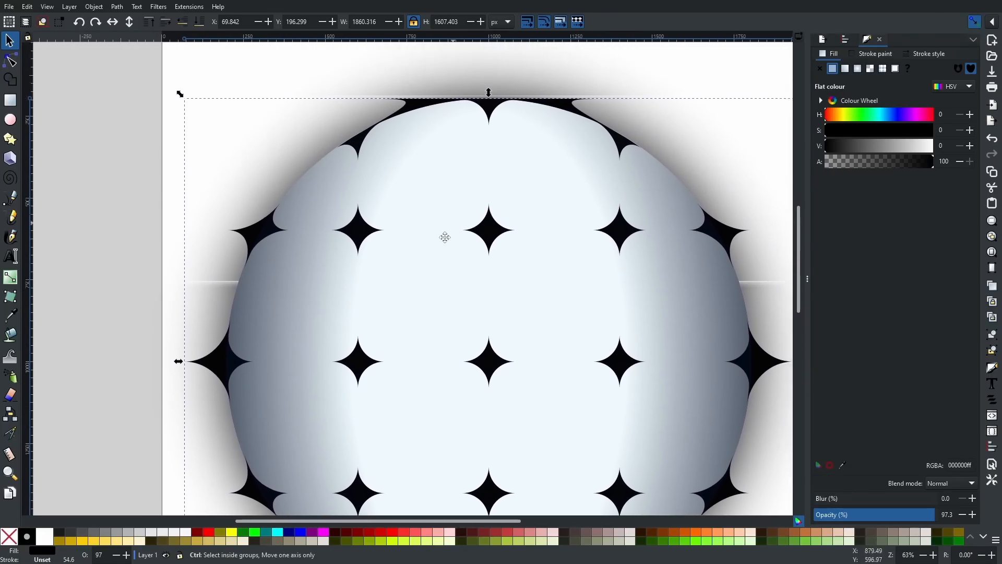
{"action": "left_click_drag", "start_coordinate": [445, 237], "coordinate": [400, 182]}
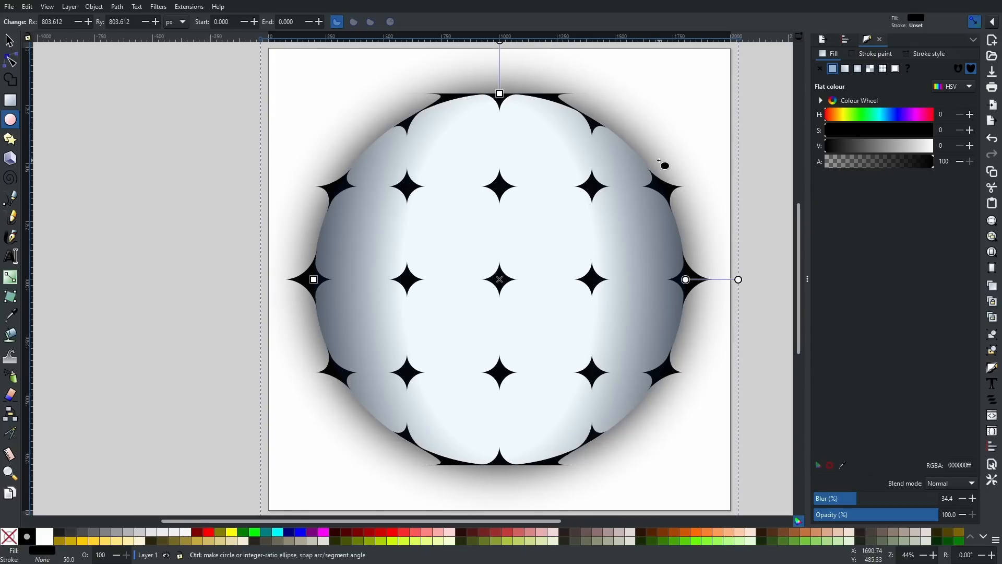
{"action": "left_click_drag", "start_coordinate": [663, 166], "coordinate": [646, 149]}
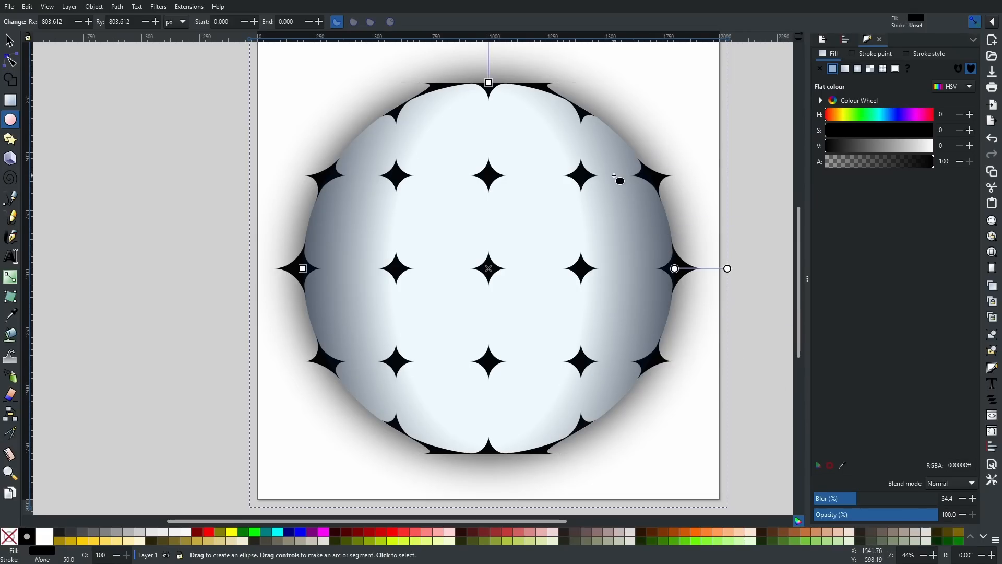
{"action": "left_click_drag", "start_coordinate": [613, 176], "coordinate": [555, 196]}
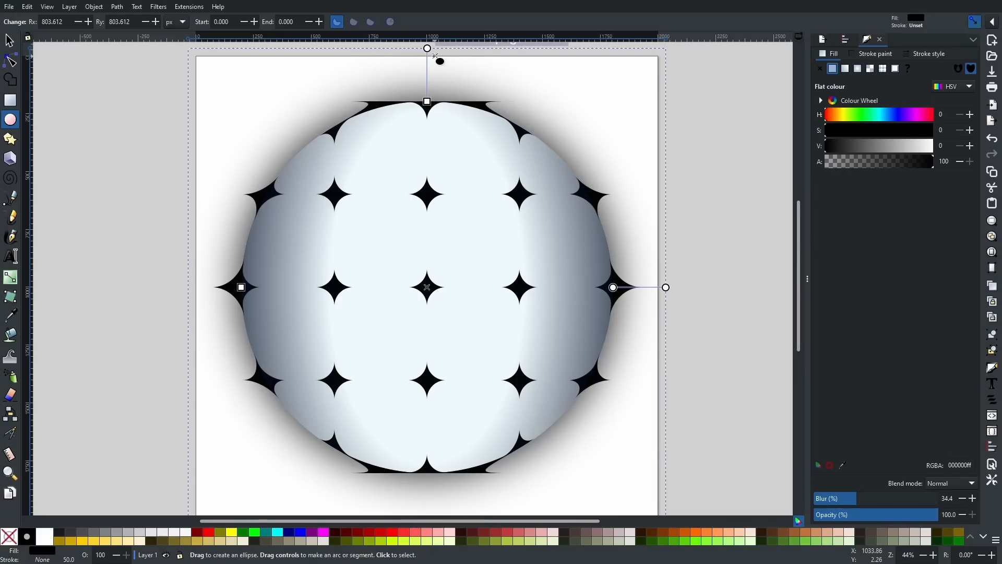
Remove the black shadow circle's vertical blur and stretch its horizontal blur well beyond the page's right edge.
{"action": "left_click_drag", "start_coordinate": [427, 49], "coordinate": [432, 114]}
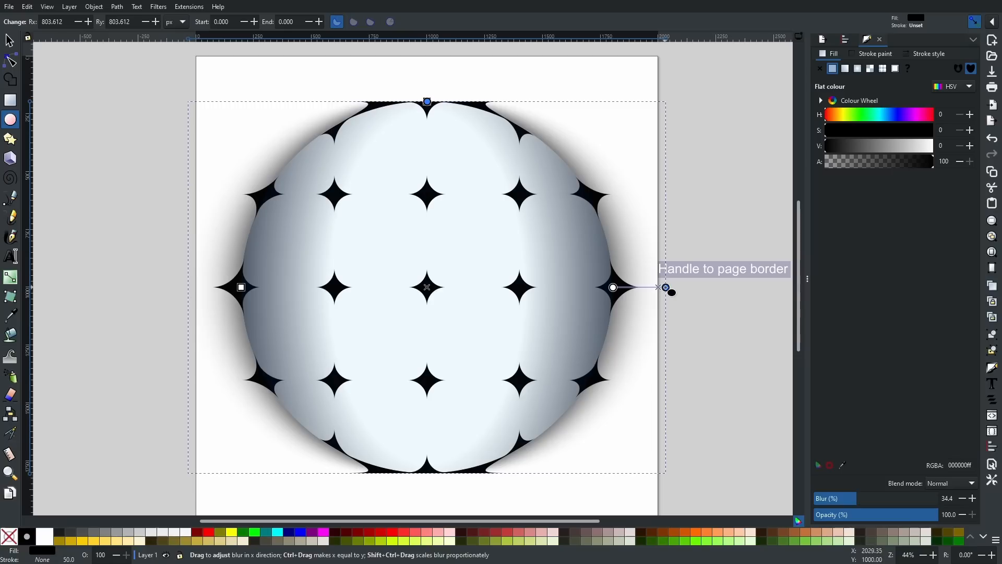
{"action": "left_click_drag", "start_coordinate": [666, 287], "coordinate": [754, 287]}
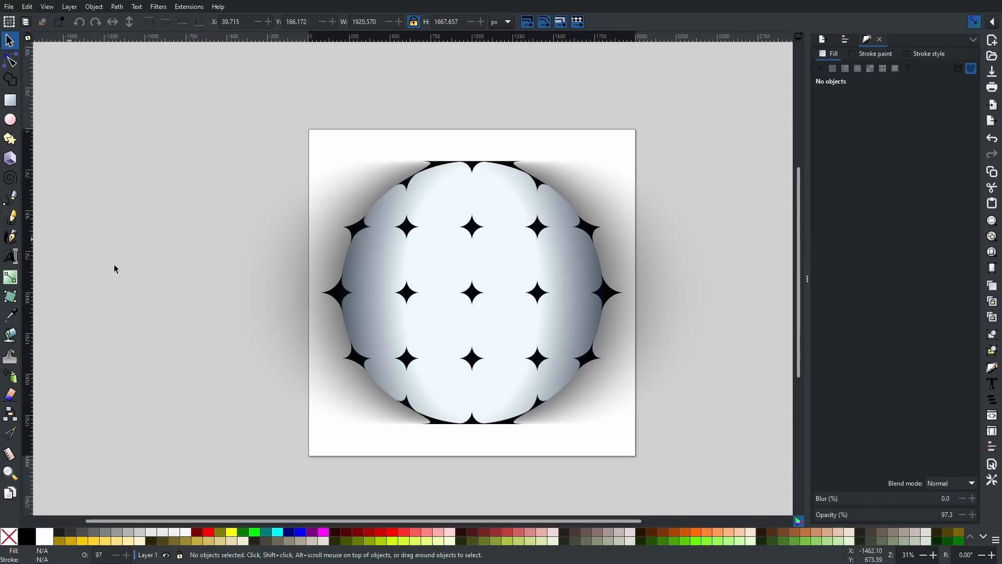
Draw a very thin black ellipse across the full page width above the circle, with radii of 1000 px and about 1.6 px.
{"action": "left_click", "coordinate": [10, 121]}
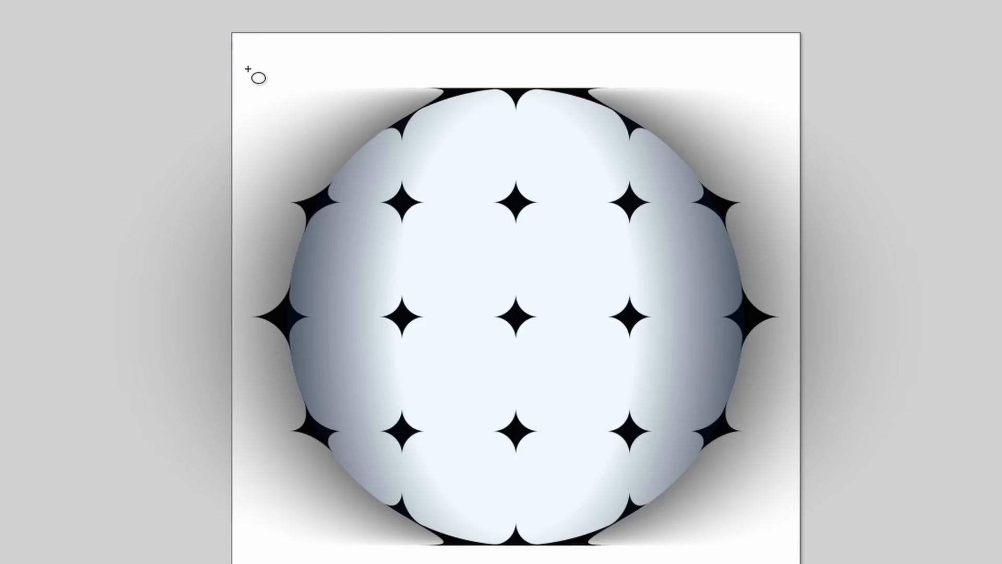
{"action": "left_click_drag", "start_coordinate": [232, 65], "coordinate": [802, 66]}
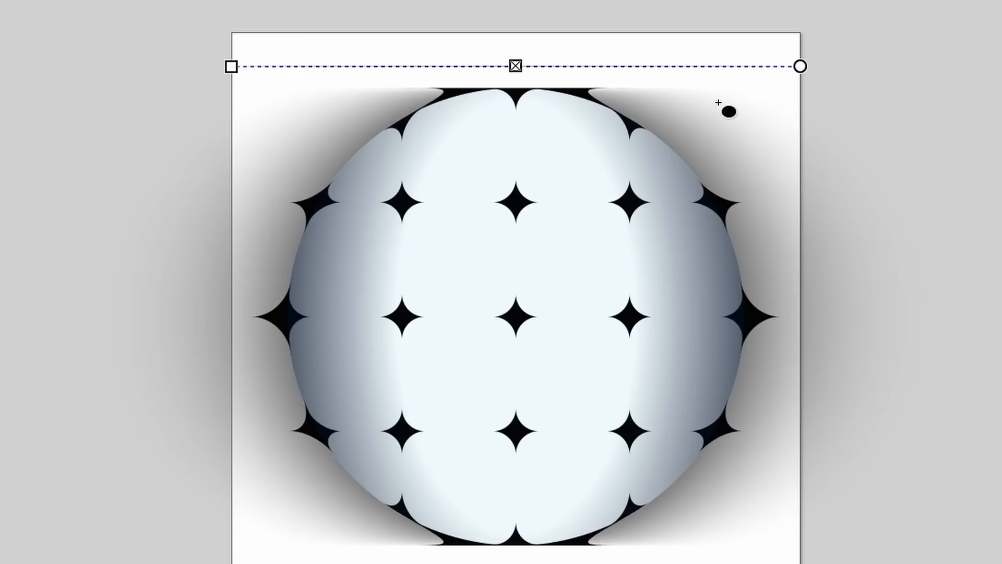
{"action": "scroll", "coordinate": [543, 62], "scroll_direction": "up", "scroll_amount": 4}
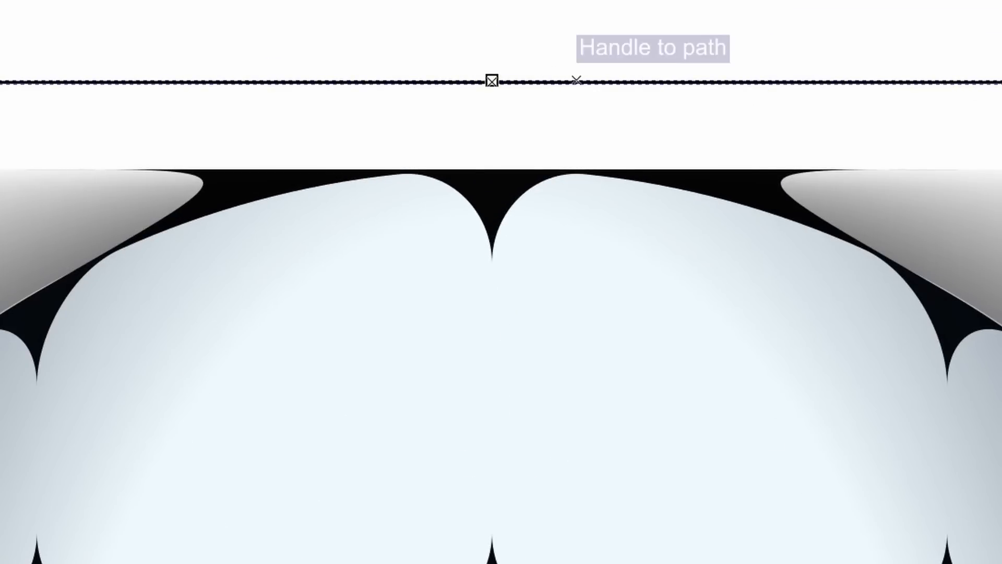
{"action": "left_click_drag", "start_coordinate": [986, 84], "coordinate": [258, 178]}
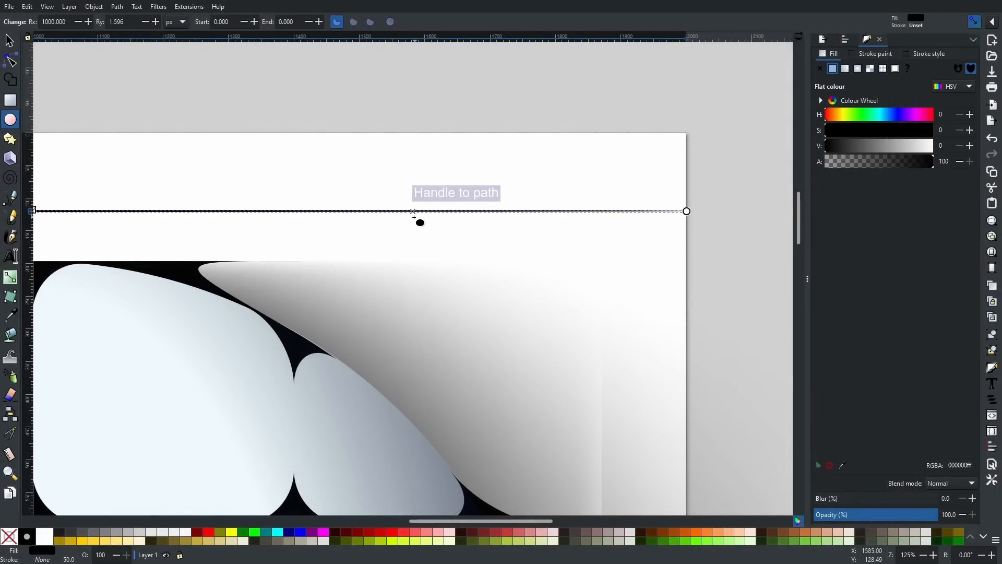
Convert the thin ellipse to a path and move it down onto the circle's upper edge.
{"action": "left_click", "coordinate": [116, 9]}
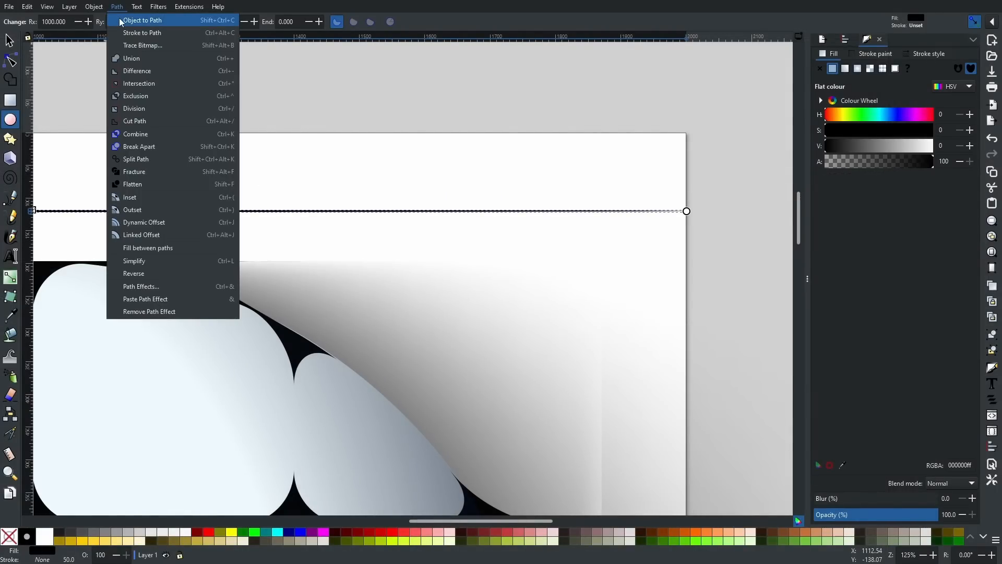
{"action": "left_click", "coordinate": [118, 20]}
{"action": "scroll", "coordinate": [209, 234], "scroll_direction": "down", "scroll_amount": 2}
{"action": "left_click_drag", "start_coordinate": [178, 268], "coordinate": [600, 245]}
{"action": "left_click_drag", "start_coordinate": [394, 231], "coordinate": [272, 209]}
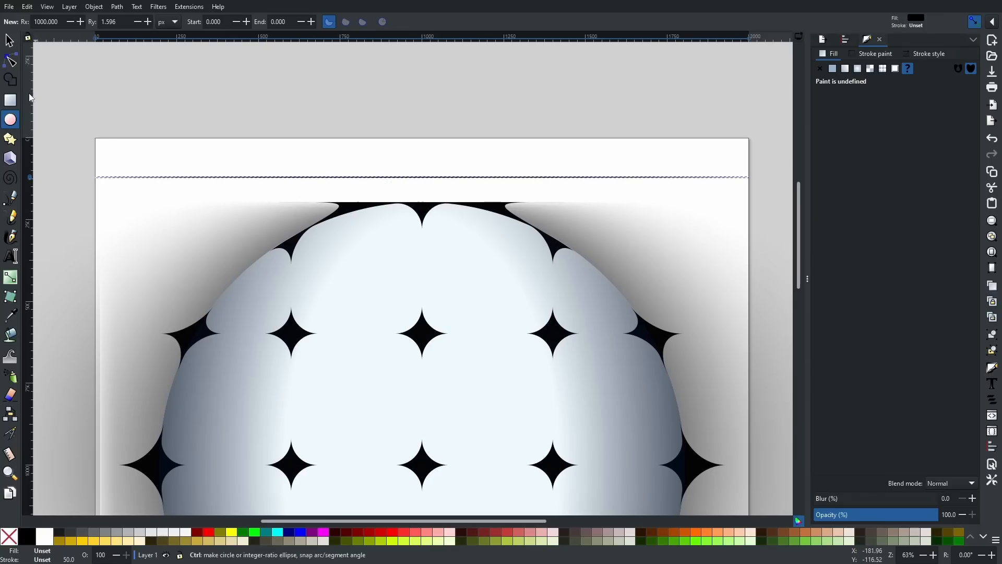
{"action": "left_click", "coordinate": [10, 42]}
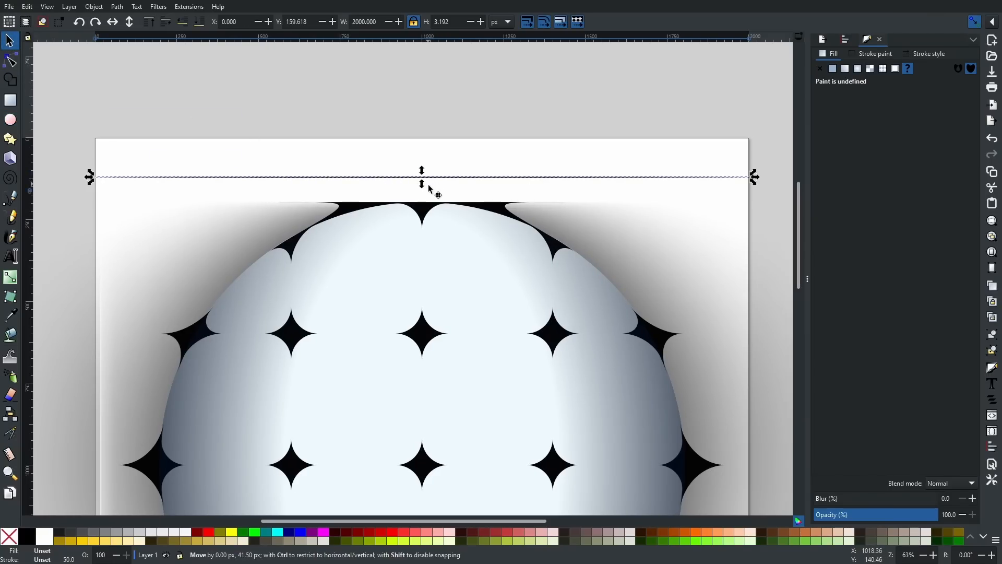
{"action": "left_click_drag", "start_coordinate": [428, 178], "coordinate": [427, 203]}
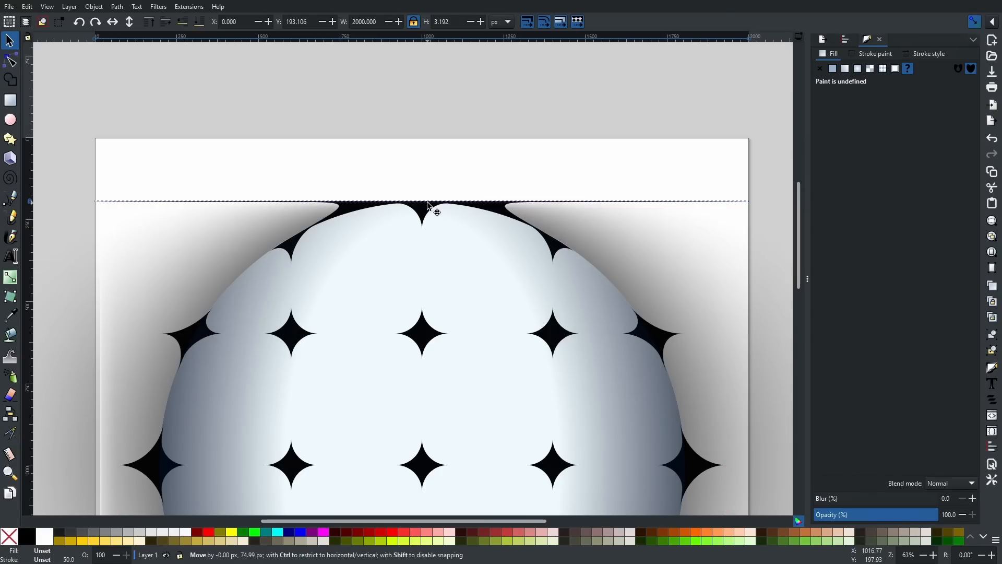
Duplicate the thin line and, with snapping off, centre the copy on the upper full row of stars at Y 596.345 px.
{"action": "left_click_drag", "start_coordinate": [428, 203], "coordinate": [427, 320]}
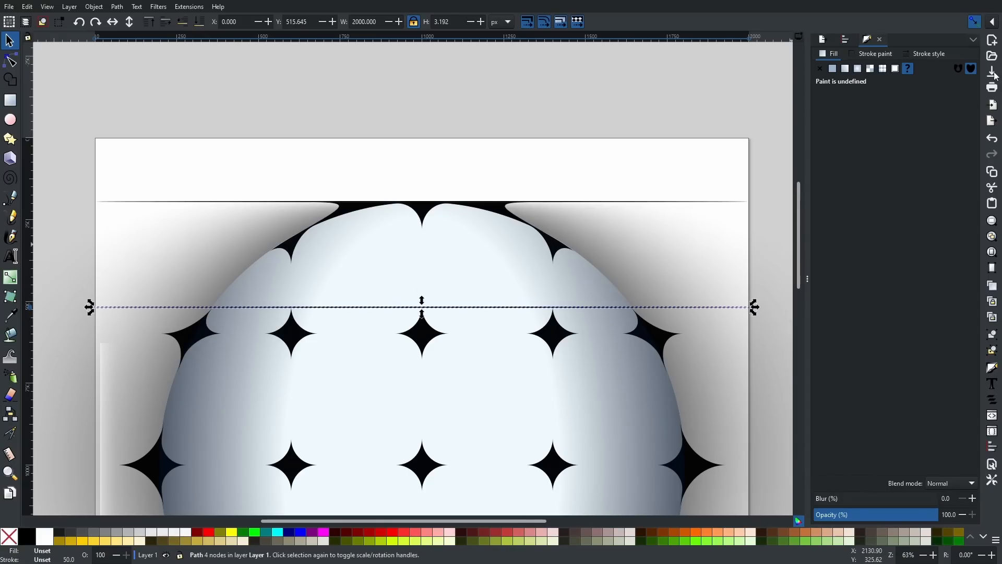
{"action": "scroll", "coordinate": [473, 328], "scroll_direction": "up", "scroll_amount": 5}
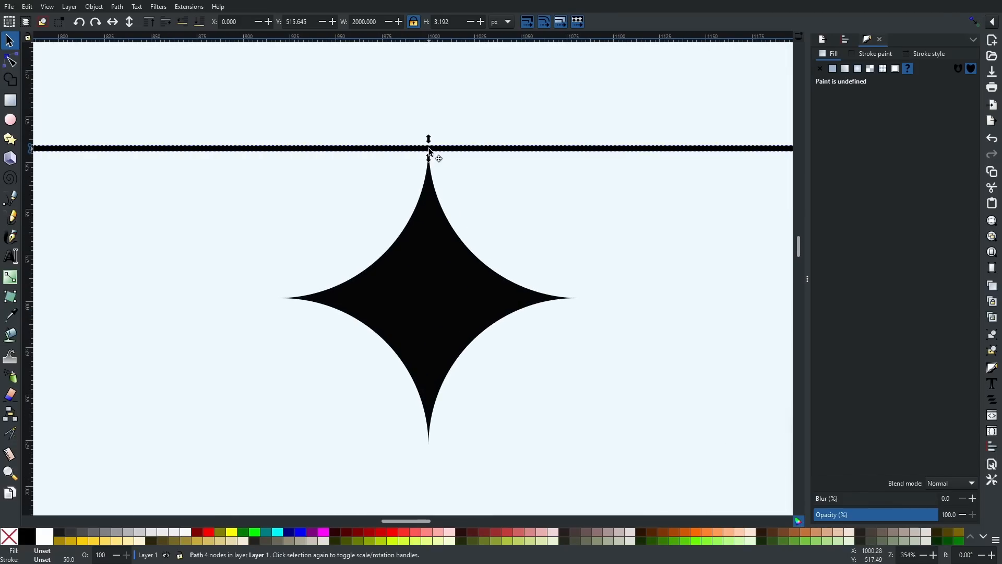
{"action": "left_click_drag", "start_coordinate": [429, 150], "coordinate": [441, 299]}
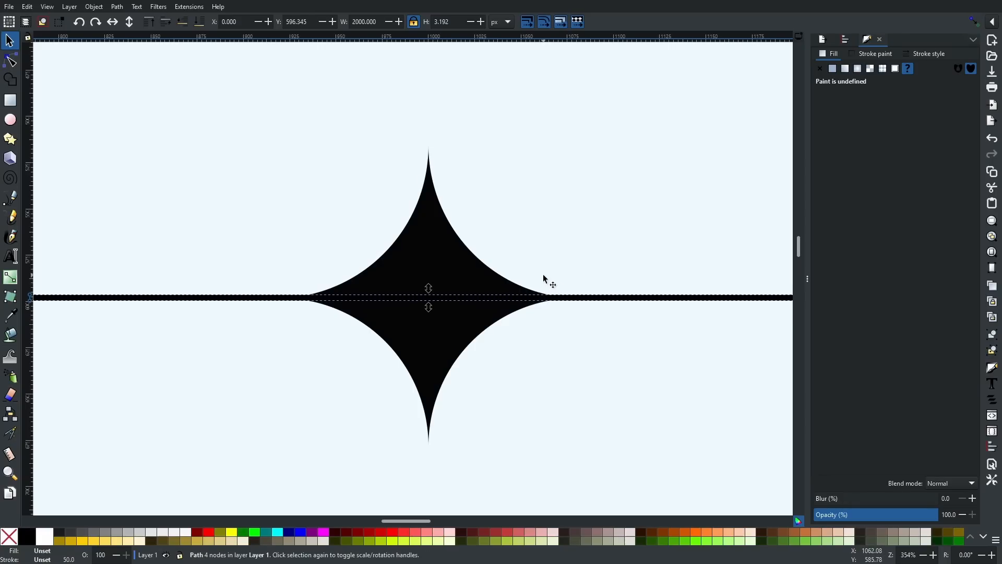
{"action": "scroll", "coordinate": [459, 309], "scroll_direction": "down", "scroll_amount": 5}
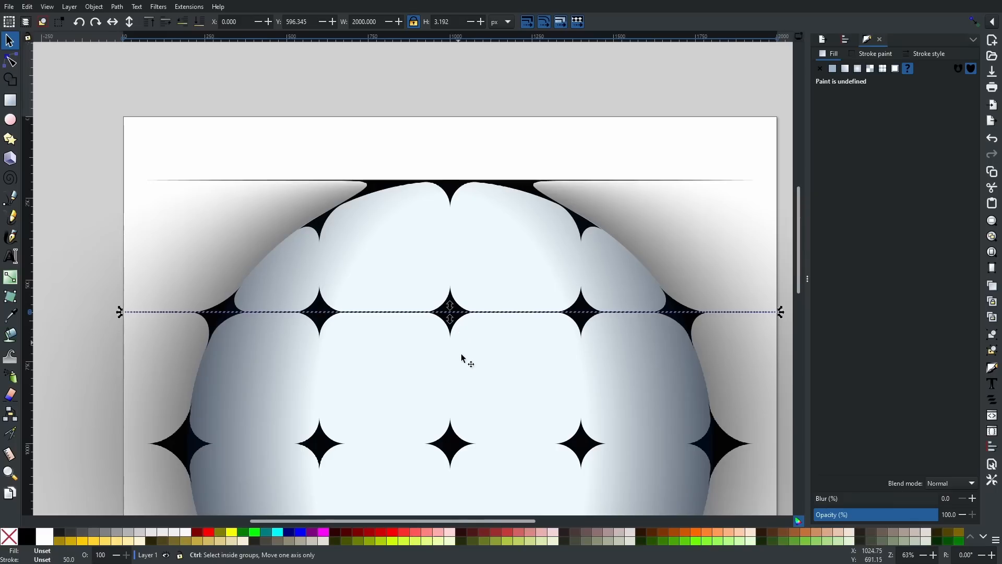
Place copies of the thin line on the middle and lower star rows, and snap another onto the circle's lower edge.
{"action": "scroll", "coordinate": [462, 282], "scroll_direction": "down", "scroll_amount": 4}
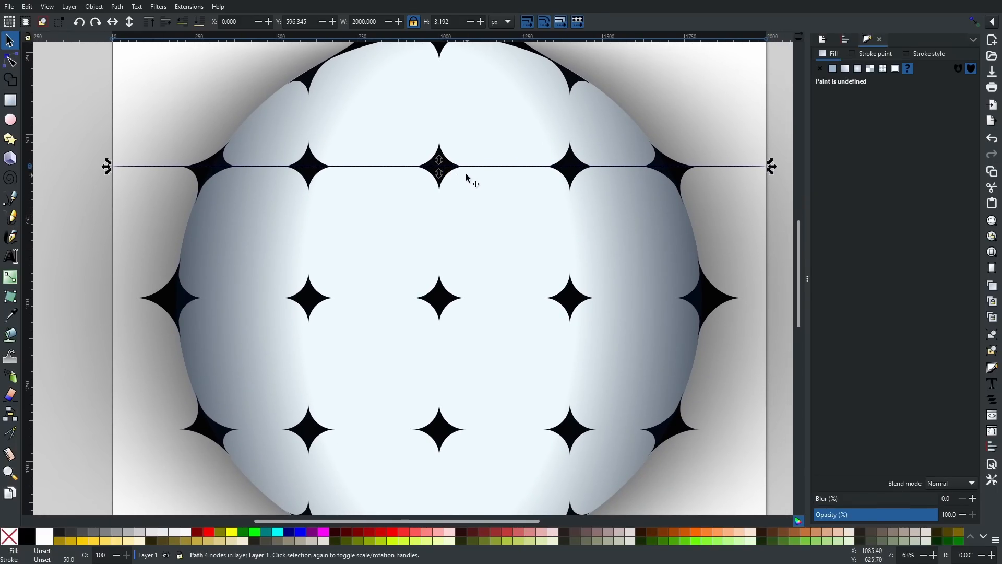
{"action": "left_click_drag", "start_coordinate": [456, 172], "coordinate": [510, 417]}
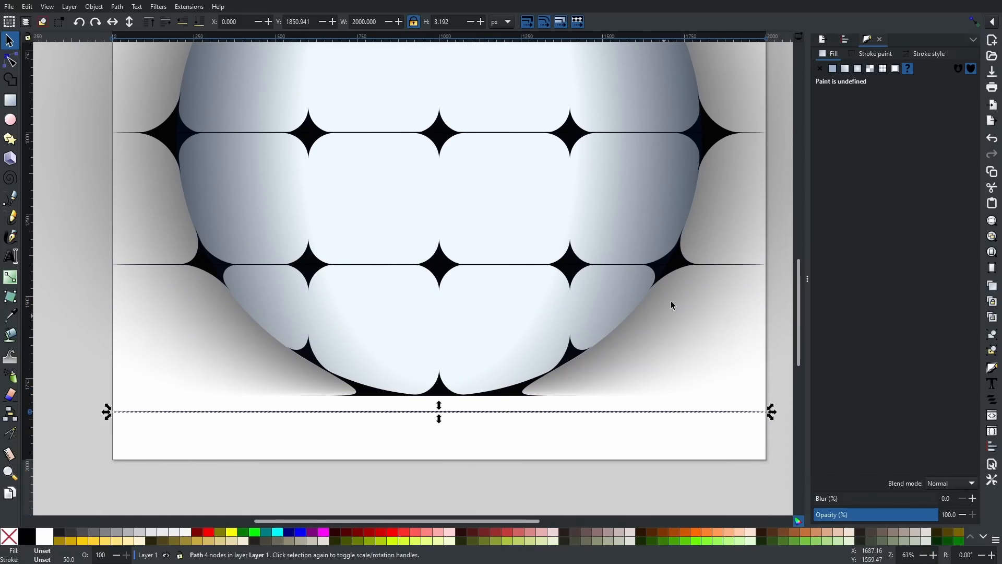
{"action": "left_click", "coordinate": [972, 21]}
{"action": "left_click_drag", "start_coordinate": [458, 409], "coordinate": [456, 392]}
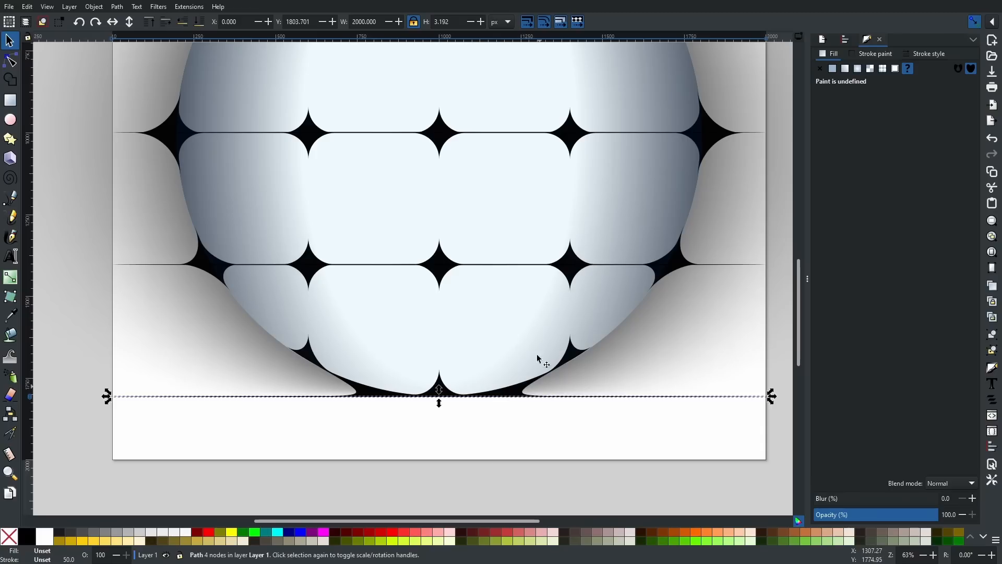
Duplicate the line at the circle's lower edge and rotate the copy 90° into a vertical line through the central star column.
{"action": "left_click", "coordinate": [617, 397]}
{"action": "left_click", "coordinate": [613, 397]}
{"action": "left_click", "coordinate": [613, 398]}
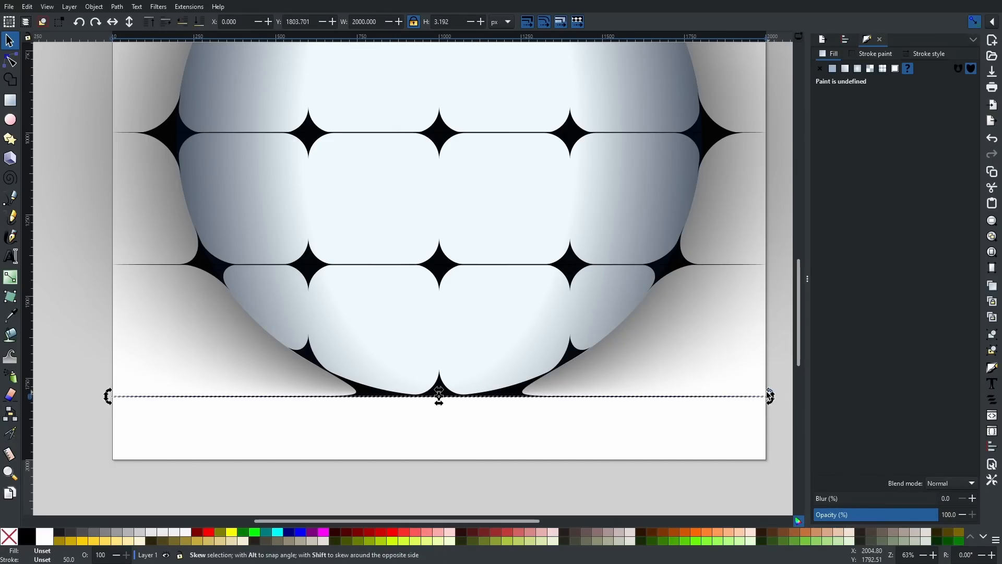
{"action": "left_click_drag", "start_coordinate": [770, 392], "coordinate": [770, 390]}
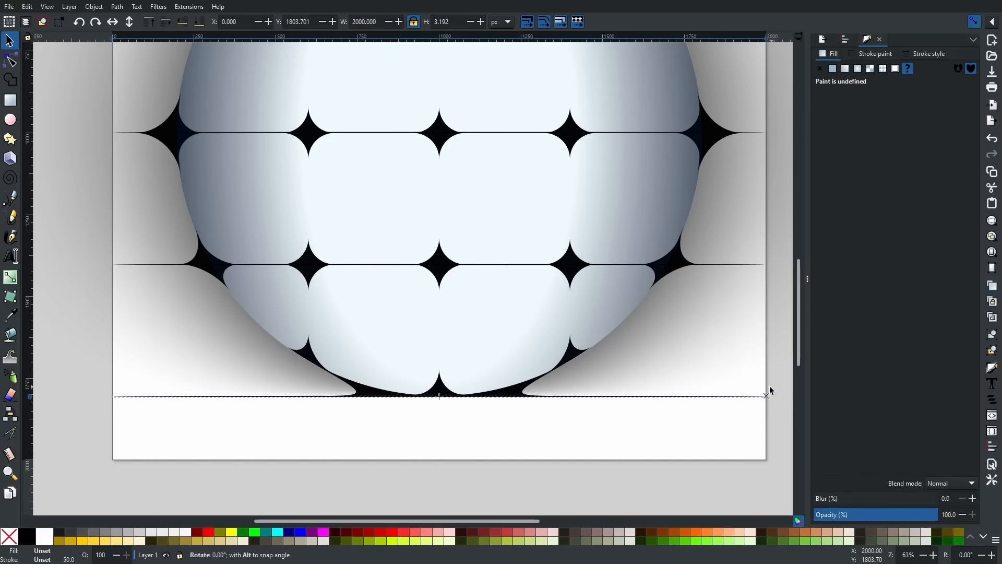
{"action": "left_click_drag", "start_coordinate": [698, 362], "coordinate": [457, 149]}
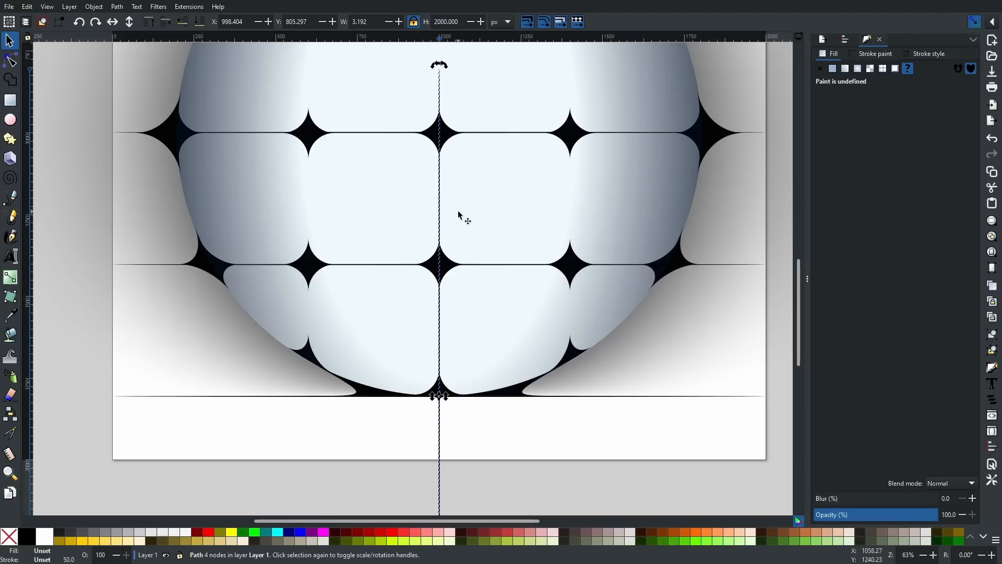
Move the vertical line onto the star column right of centre and shorten both ends to fit the circle, about 1394.8 px tall.
{"action": "scroll", "coordinate": [592, 115], "scroll_direction": "up", "scroll_amount": 5}
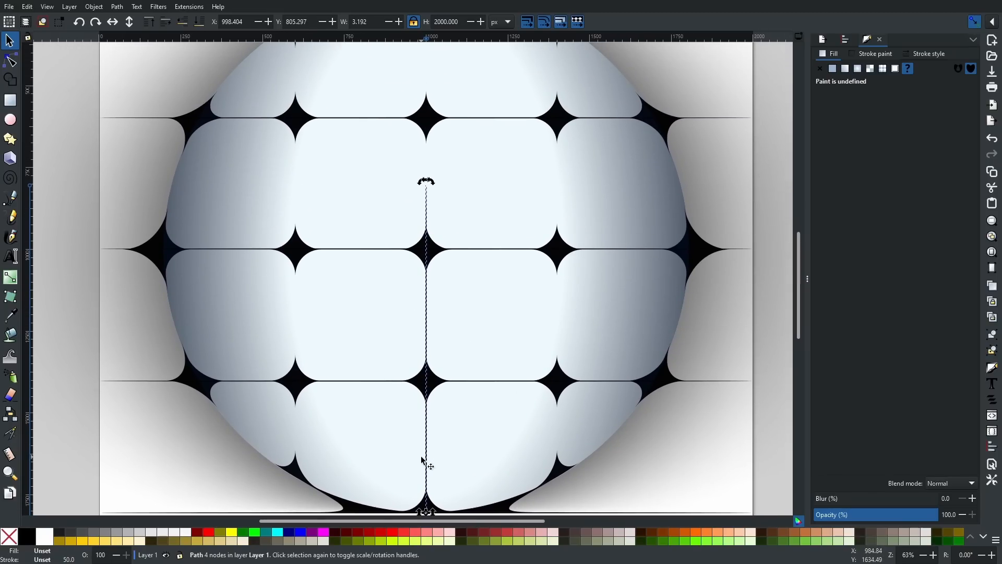
{"action": "left_click", "coordinate": [546, 190]}
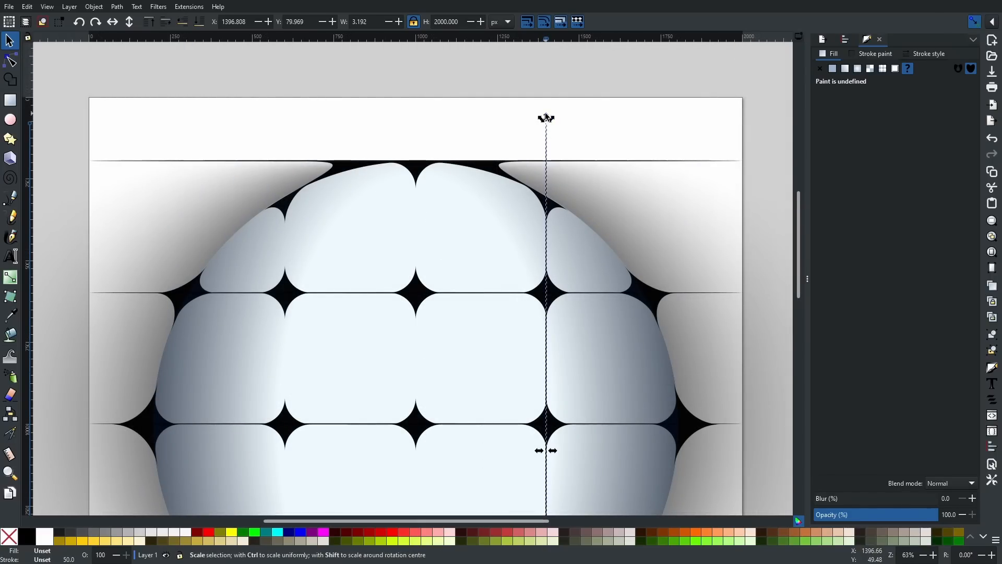
{"action": "left_click_drag", "start_coordinate": [546, 117], "coordinate": [547, 198]}
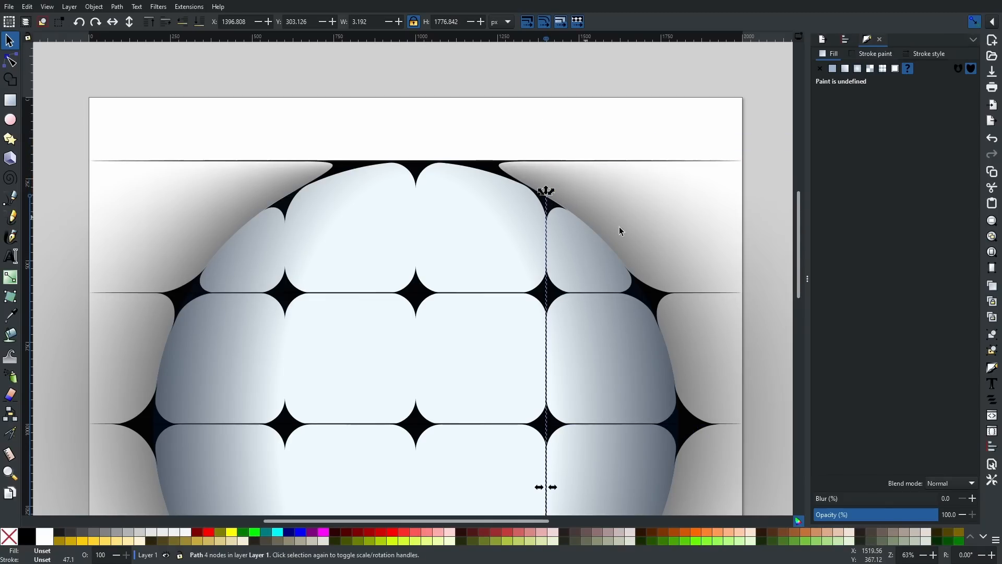
{"action": "scroll", "coordinate": [566, 318], "scroll_direction": "down", "scroll_amount": 15}
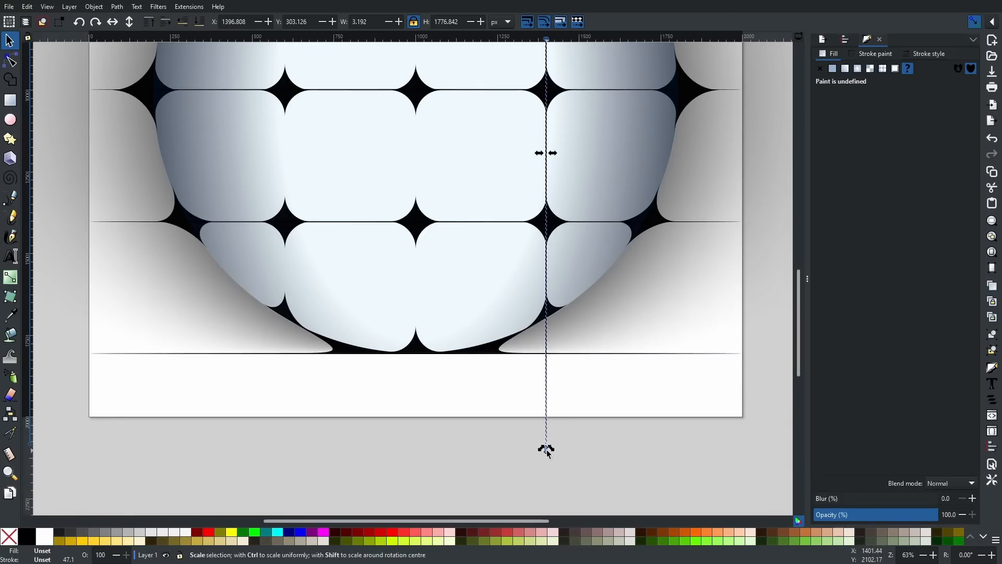
{"action": "left_click_drag", "start_coordinate": [546, 450], "coordinate": [546, 330]}
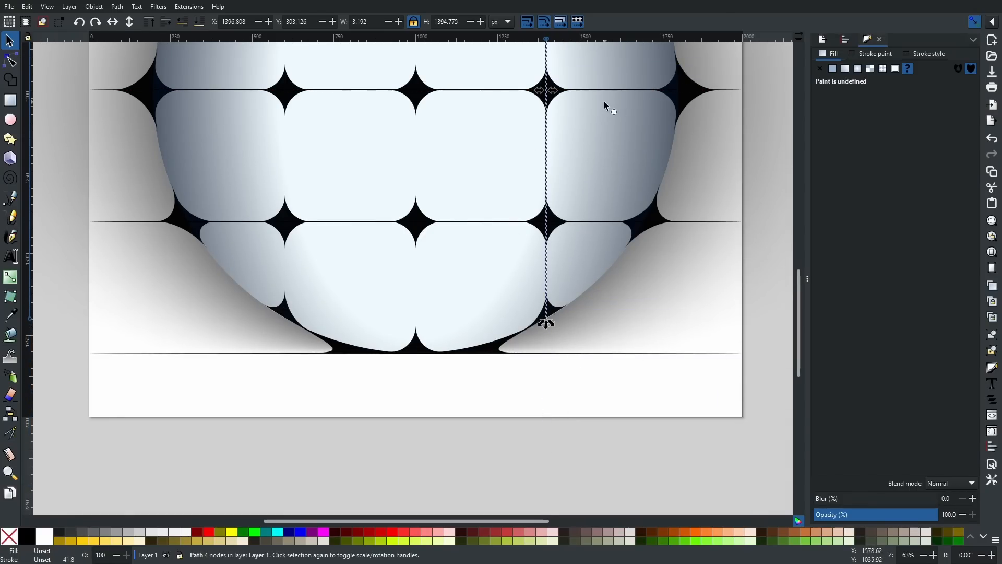
Duplicate the shortened vertical line and place the copy on the star column left of centre.
{"action": "scroll", "coordinate": [600, 209], "scroll_direction": "up", "scroll_amount": 10}
{"action": "scroll", "coordinate": [600, 209], "scroll_direction": "left", "scroll_amount": 3}
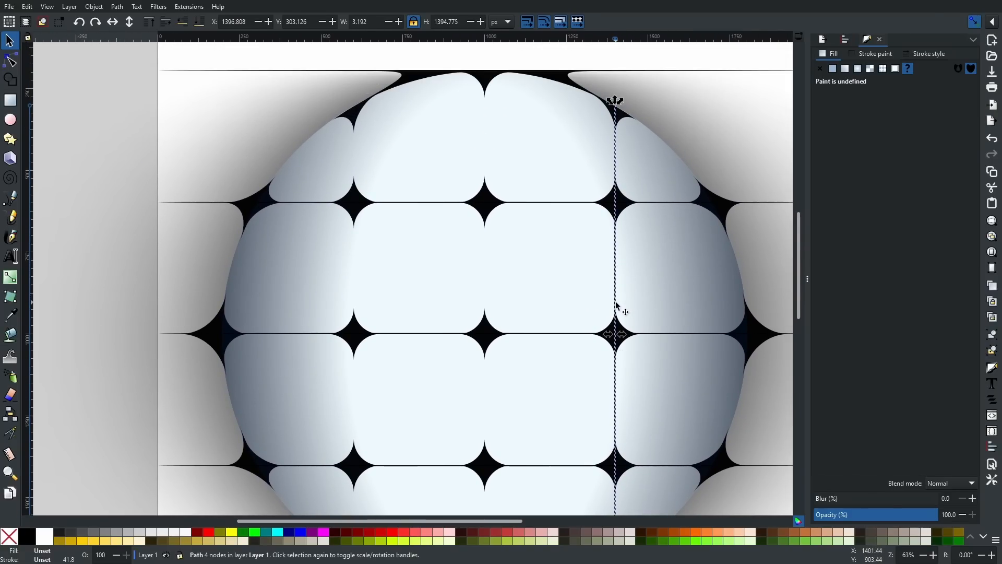
{"action": "key", "text": "ctrl"}
{"action": "left_click_drag", "start_coordinate": [616, 306], "coordinate": [352, 311]}
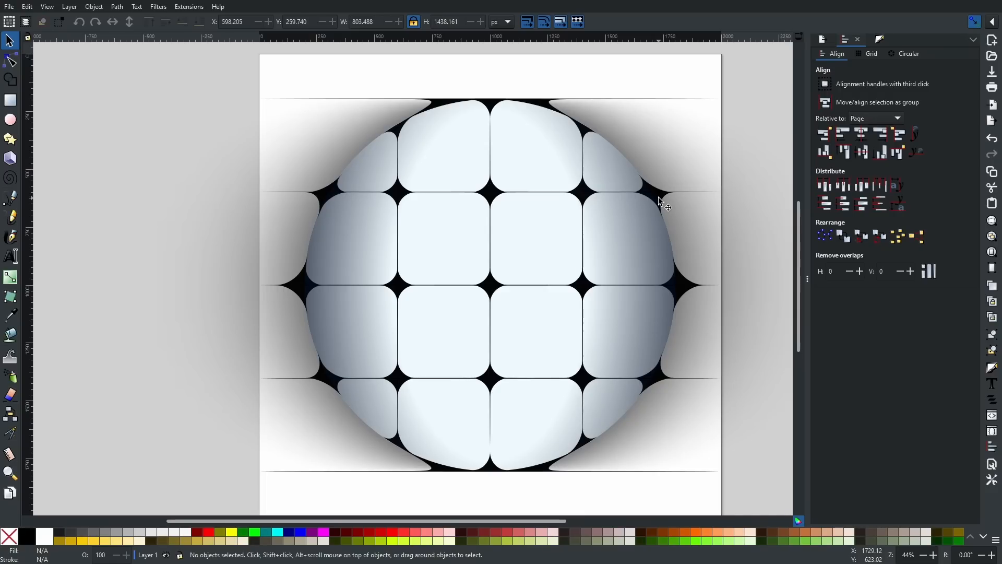
Select the black star pattern beneath the gradient circle and bring a duplicate of it to the front.
{"action": "left_click", "coordinate": [659, 197]}
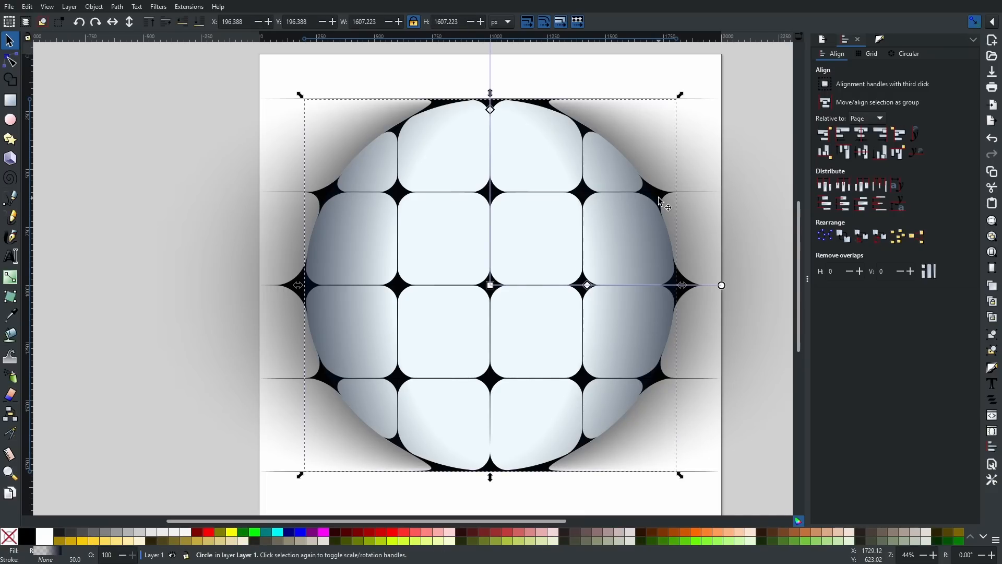
{"action": "key", "text": "alt"}
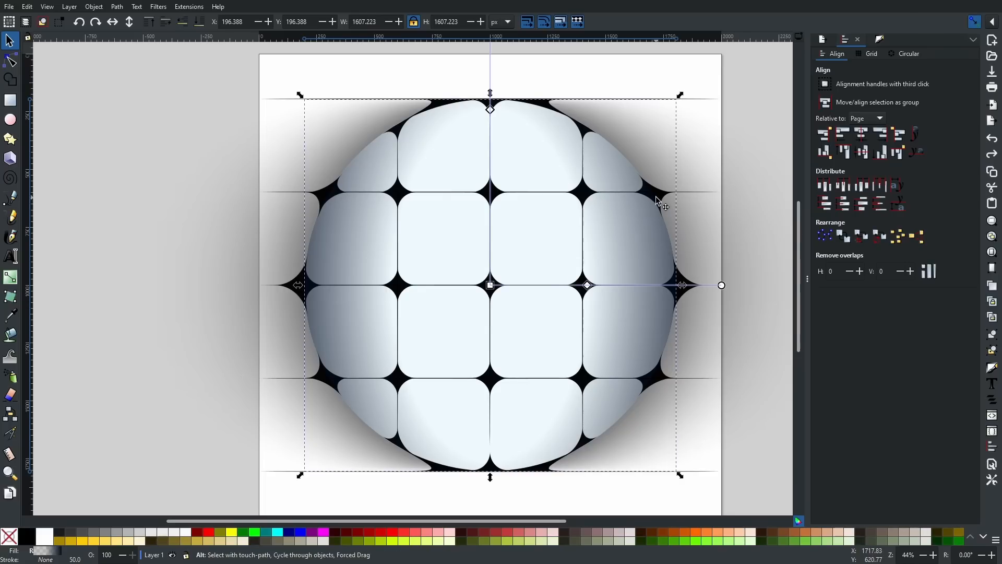
{"action": "left_click", "coordinate": [656, 199], "text": "alt"}
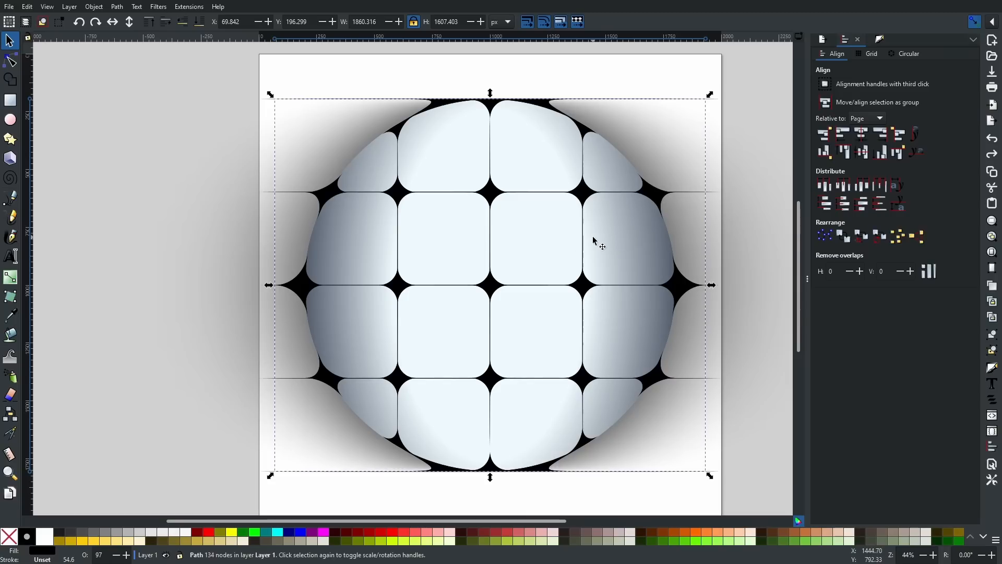
Fill the star pattern copy with the pale blue sampled from the circle (effaffff) and blur it by 11.2%.
{"action": "left_click", "coordinate": [879, 39]}
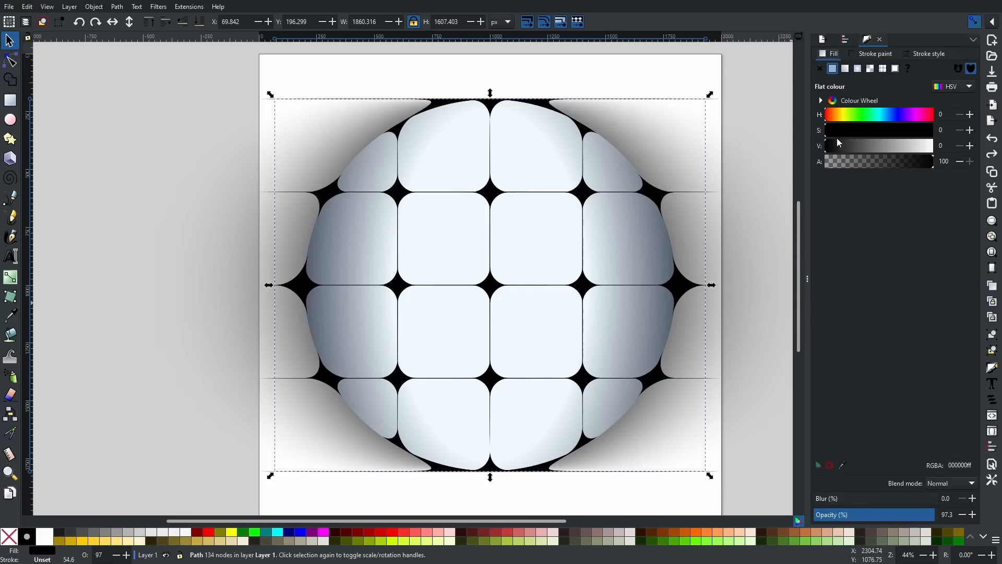
{"action": "left_click", "coordinate": [841, 465]}
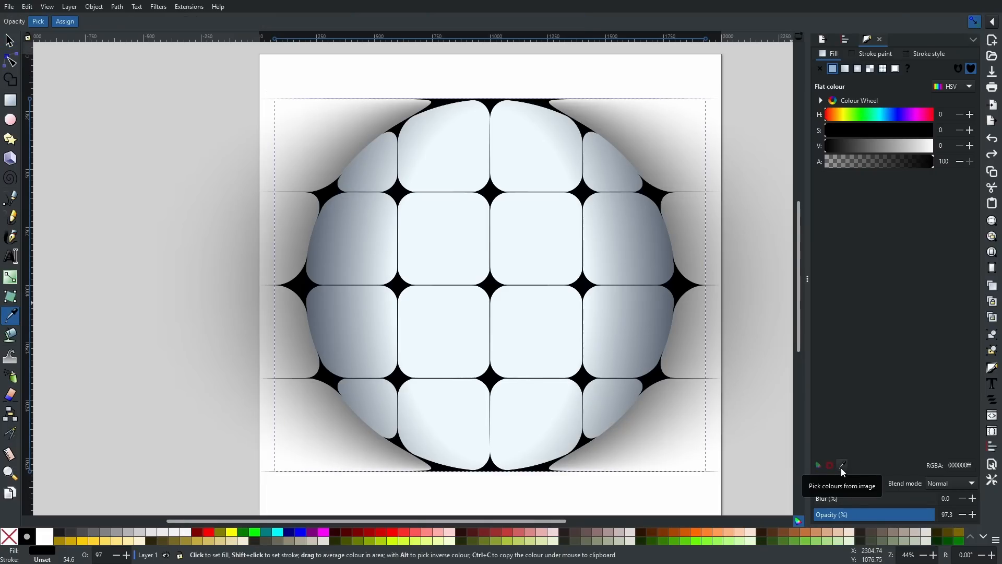
{"action": "left_click", "coordinate": [520, 236]}
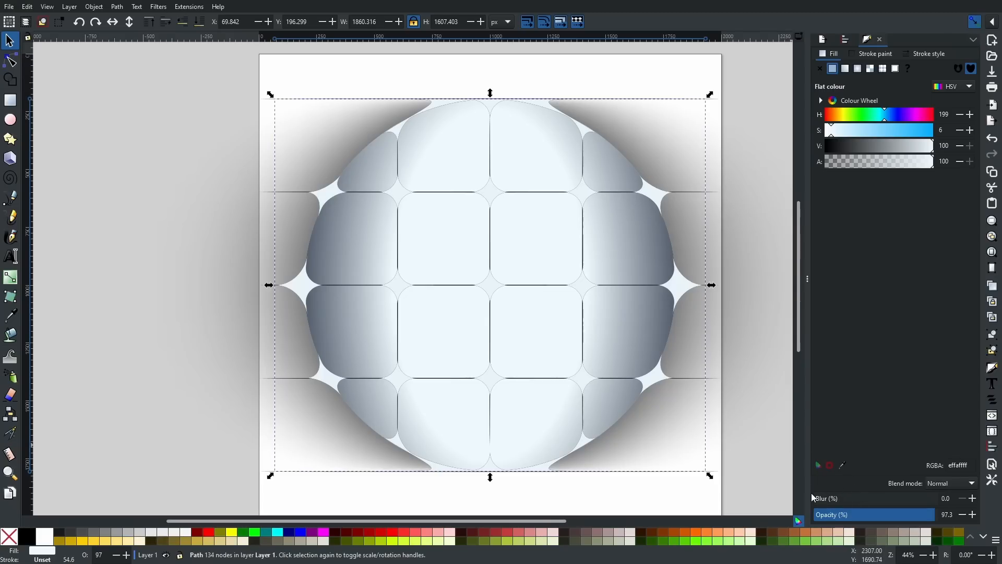
{"action": "left_click_drag", "start_coordinate": [815, 498], "coordinate": [825, 500]}
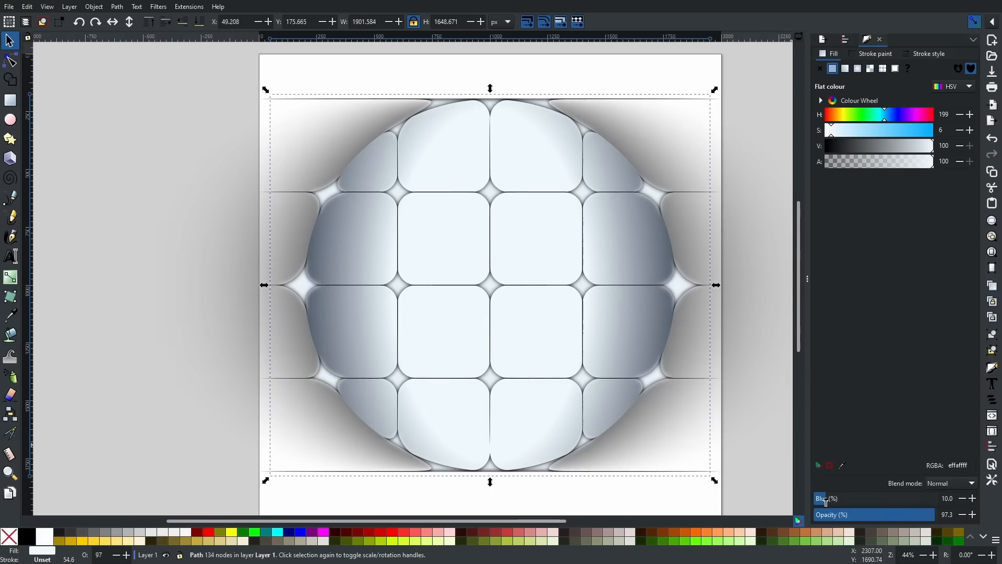
{"action": "left_click_drag", "start_coordinate": [825, 502], "coordinate": [830, 504]}
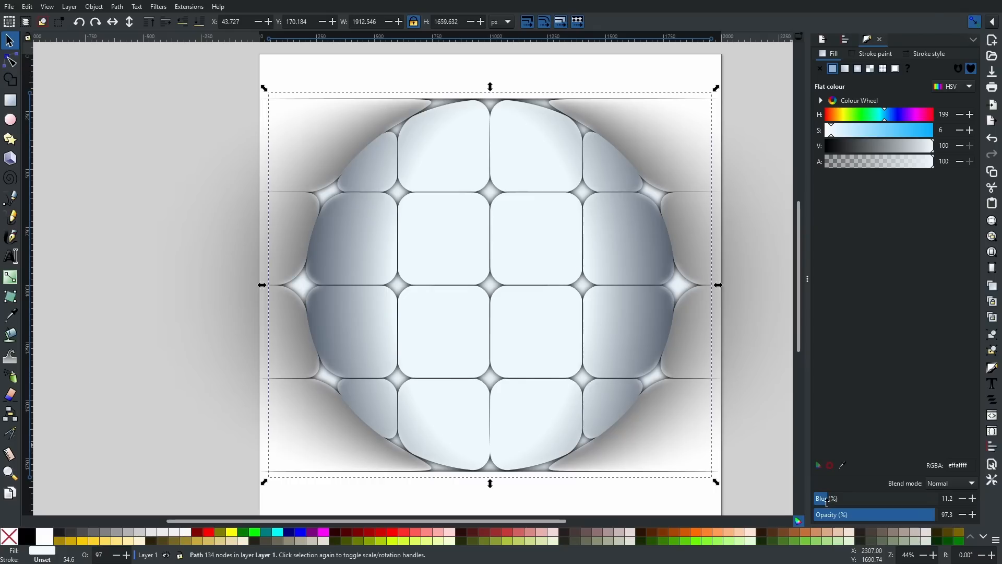
Try the Overlay and Colour Dodge blend modes on the blurred pale blue star pattern copy.
{"action": "left_click", "coordinate": [935, 483]}
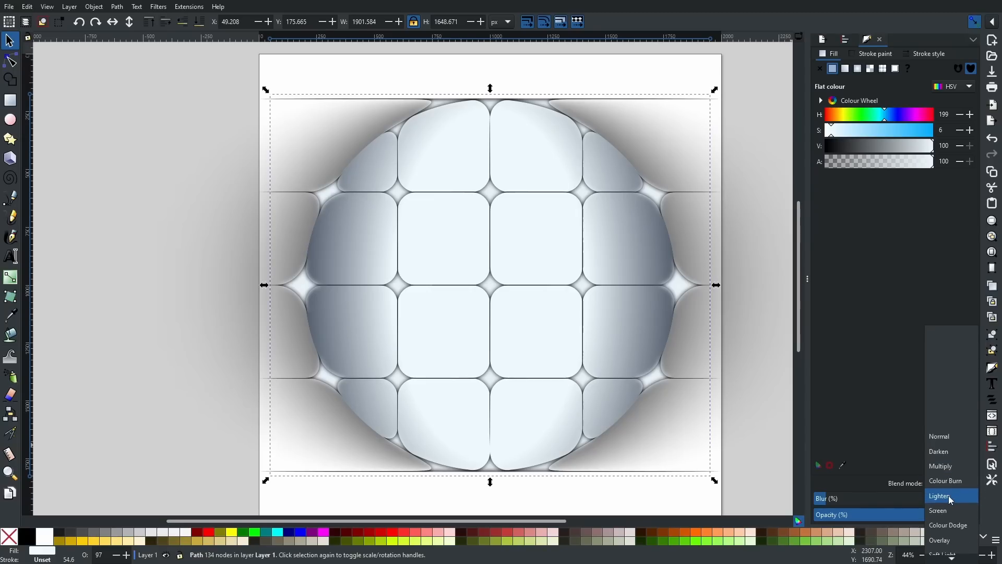
{"action": "scroll", "coordinate": [951, 506], "scroll_direction": "down", "scroll_amount": 2}
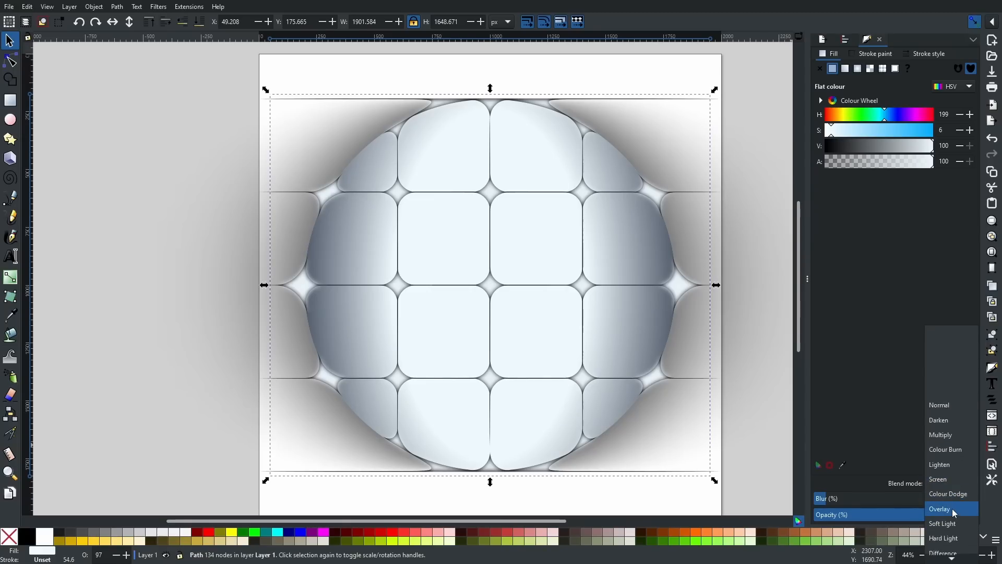
{"action": "left_click", "coordinate": [954, 513]}
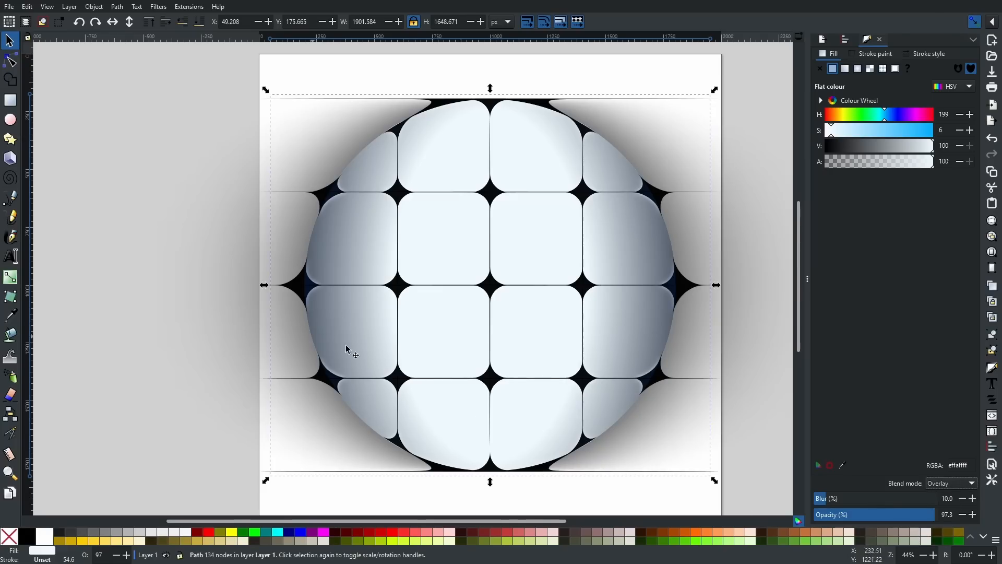
{"action": "scroll", "coordinate": [308, 290], "scroll_direction": "up", "scroll_amount": 3}
{"action": "scroll", "coordinate": [308, 290], "scroll_direction": "up", "scroll_amount": 2}
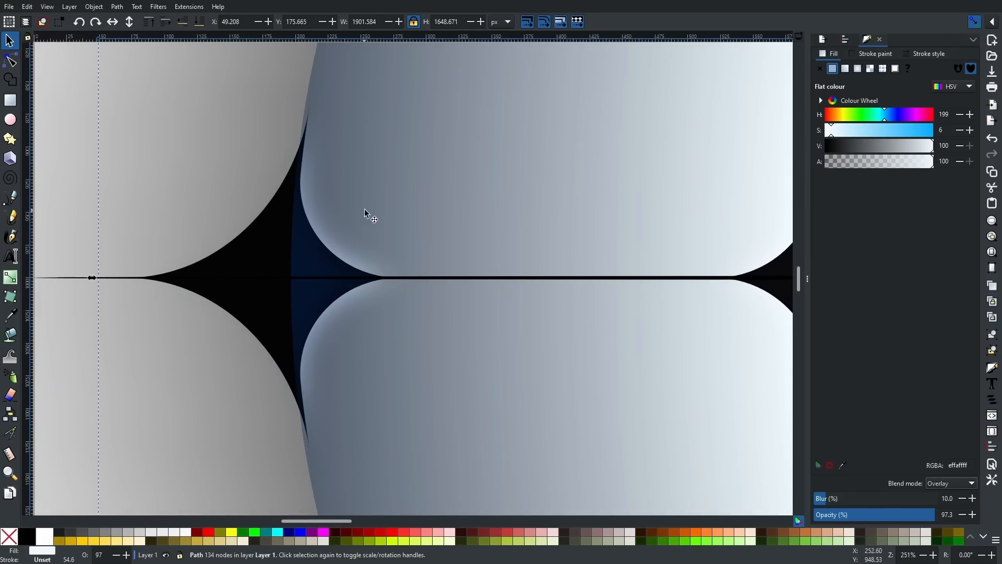
{"action": "scroll", "coordinate": [368, 225], "scroll_direction": "down", "scroll_amount": 6}
{"action": "scroll", "coordinate": [514, 291], "scroll_direction": "up", "scroll_amount": 1}
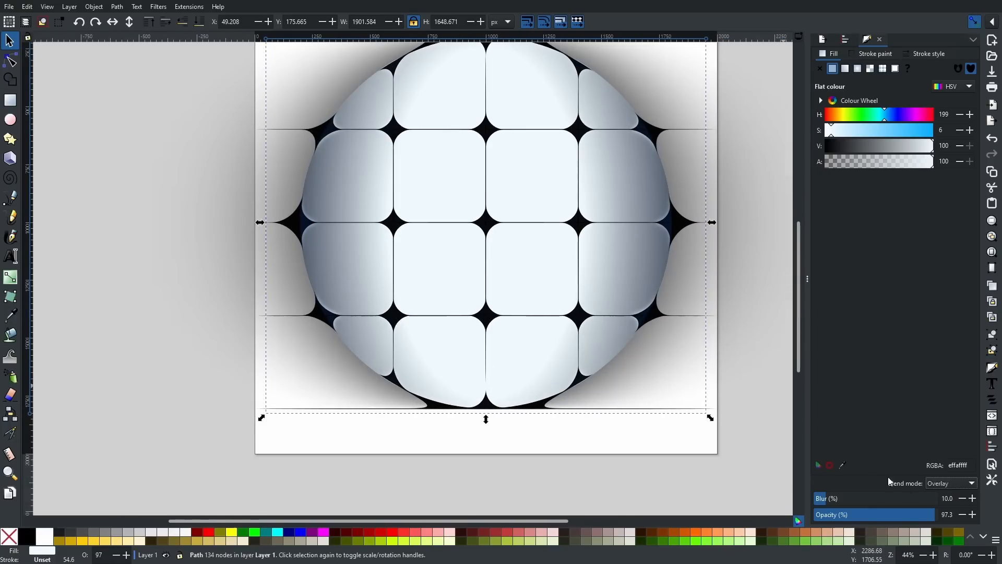
{"action": "left_click", "coordinate": [948, 484]}
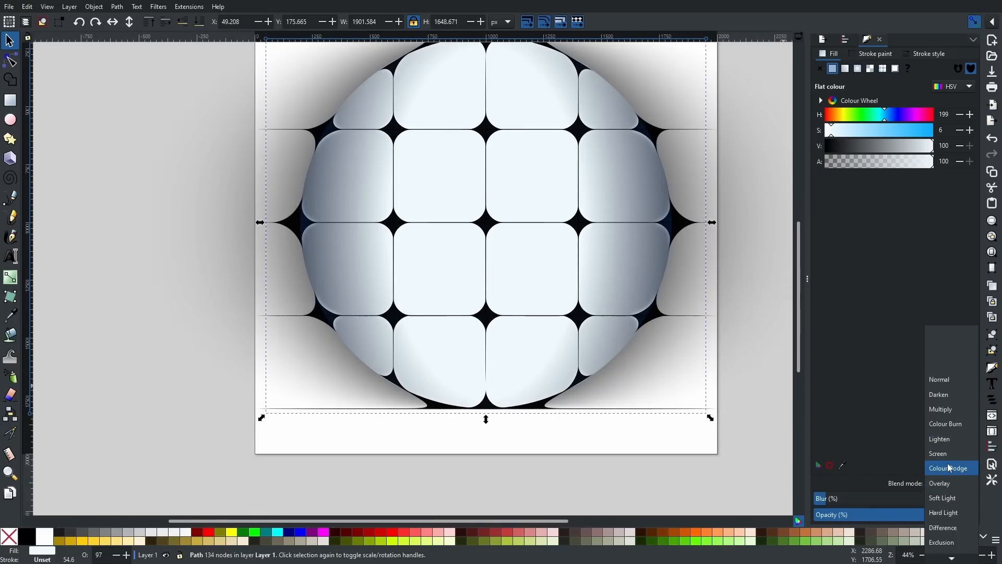
{"action": "left_click", "coordinate": [947, 468]}
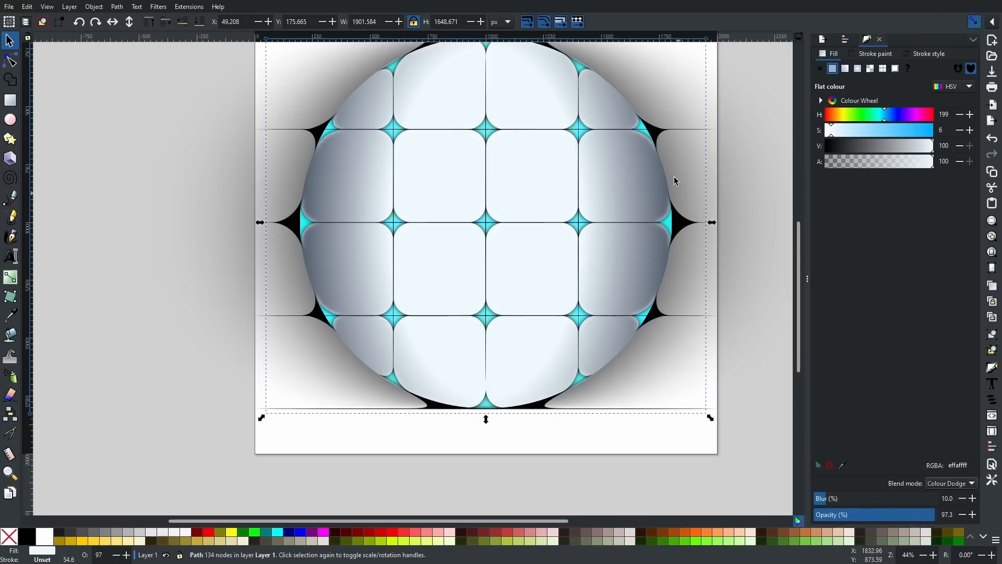
Set the blend mode of the blurred pale blue star pattern copy to Hard Light.
{"action": "left_click", "coordinate": [939, 483]}
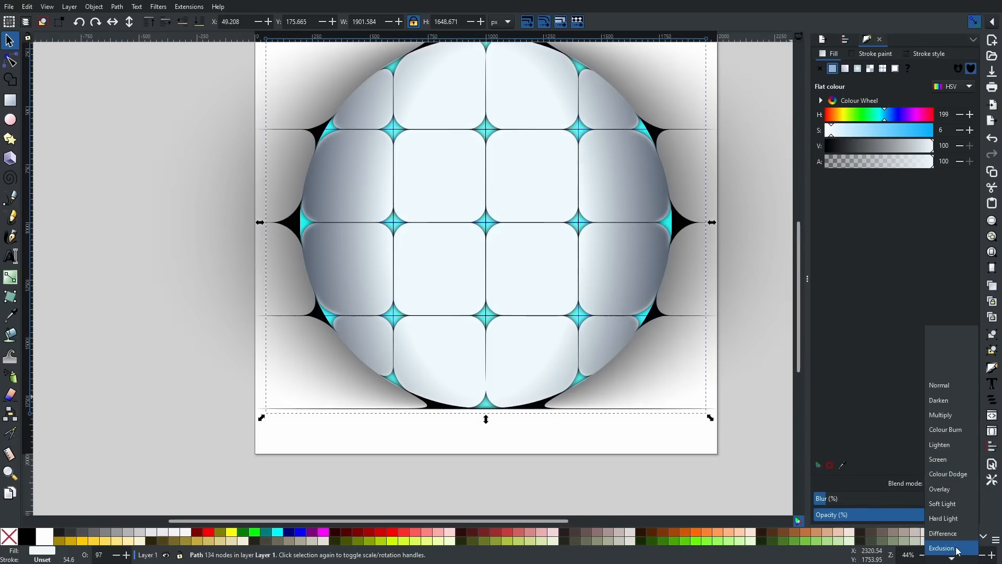
{"action": "left_click", "coordinate": [944, 519]}
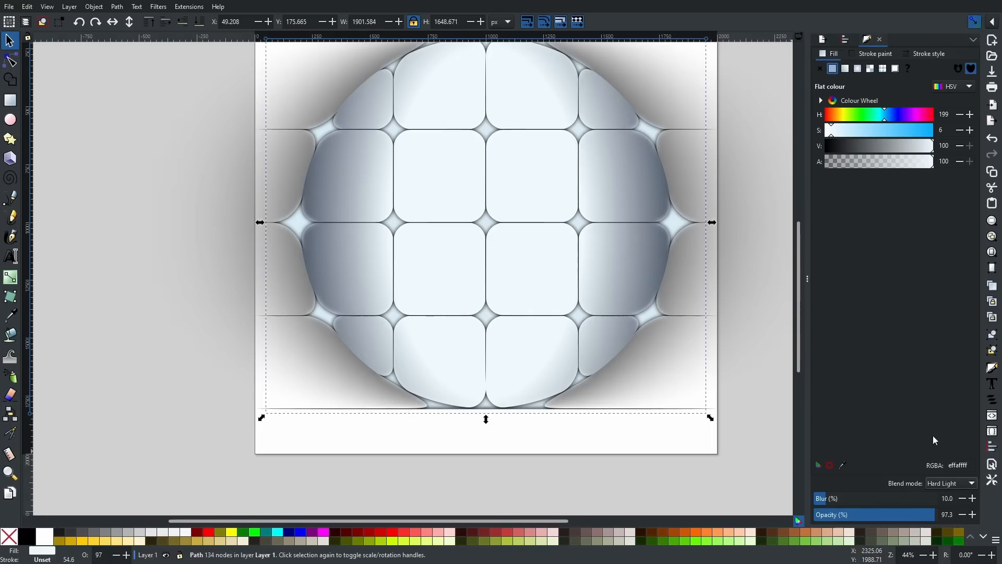
{"action": "scroll", "coordinate": [598, 130], "scroll_direction": "up", "scroll_amount": 3}
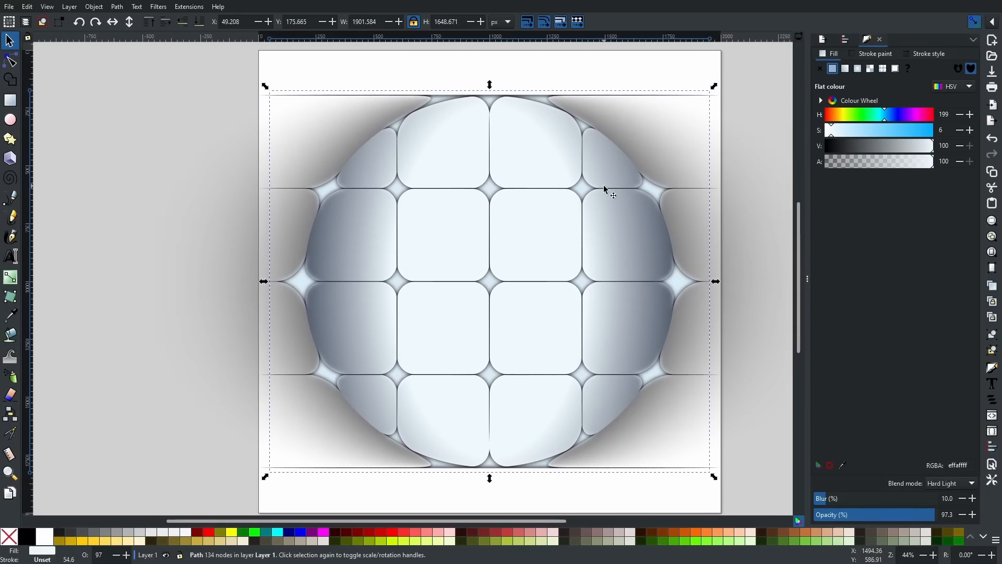